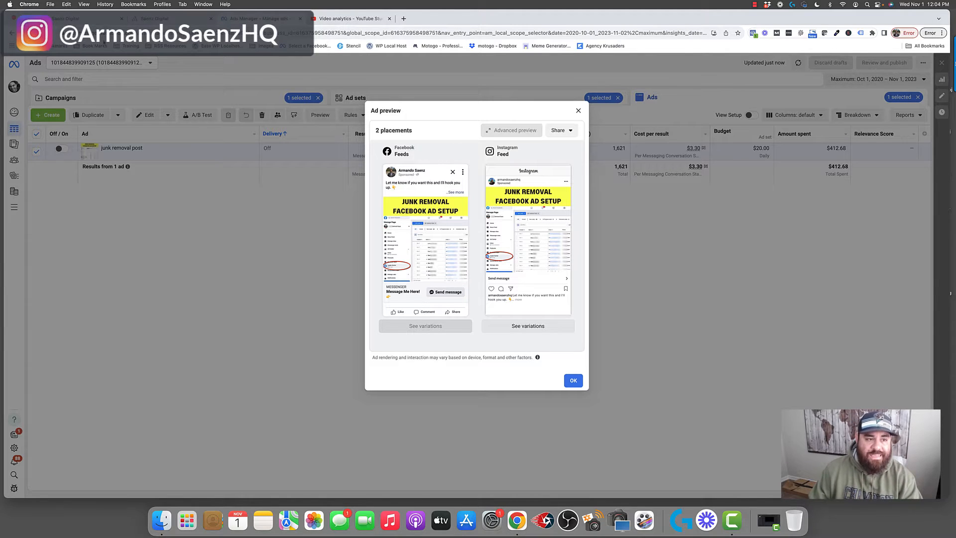
Step: Switch to the CRM's workflow list and open the "01. Facebook Ads - [Lead Form]" workflow from the Facebook folder
{"action": "left_click", "coordinate": [152, 20]}
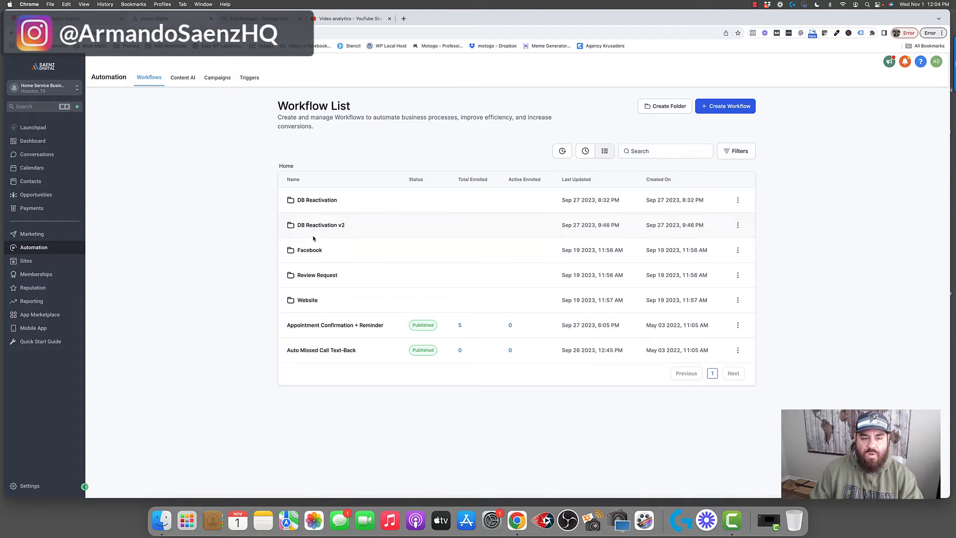
{"action": "left_click", "coordinate": [309, 250]}
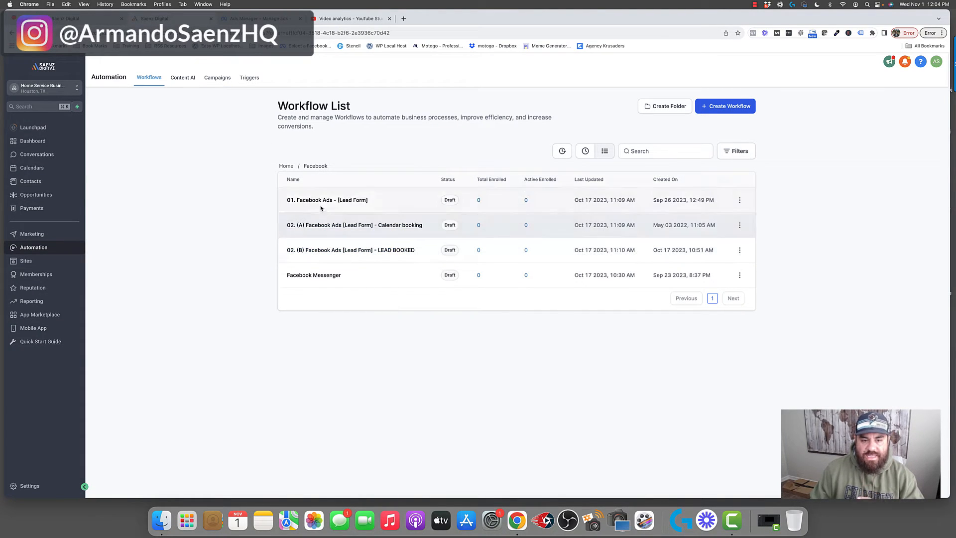
{"action": "left_click", "coordinate": [320, 201]}
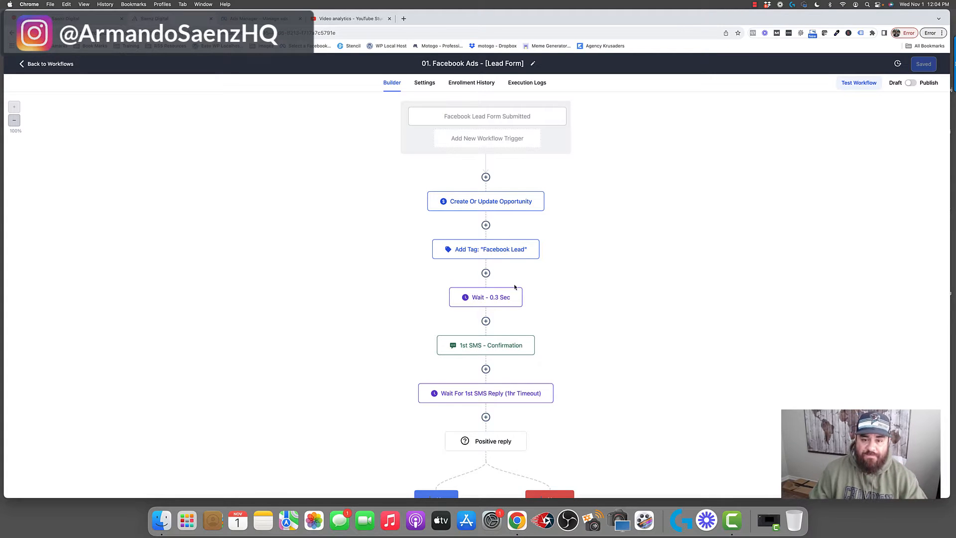
Step: Examine the lead form workflow's Create Or Update Opportunity action, 1st SMS - Confirmation message, and Yes and None reply branches
{"action": "scroll", "coordinate": [497, 250], "scroll_direction": "down", "scroll_amount": 2}
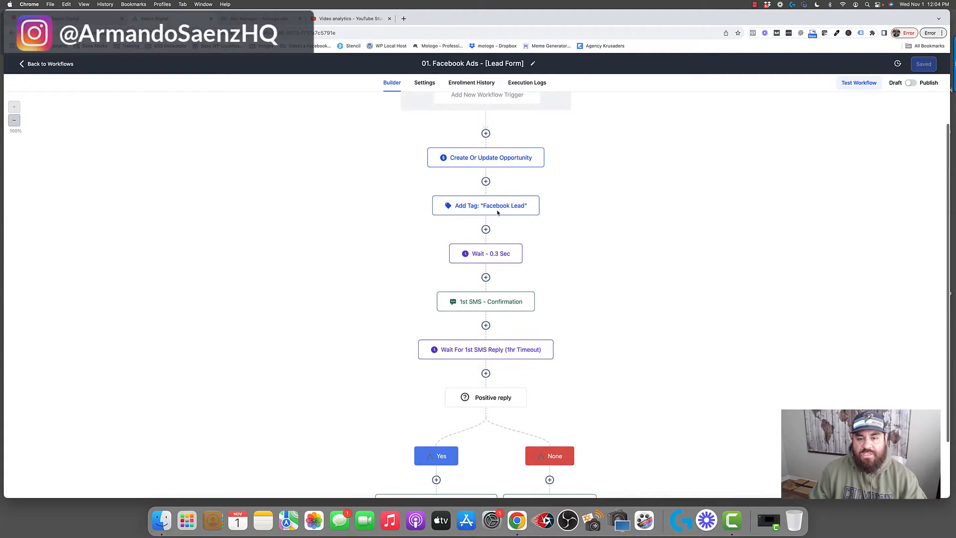
{"action": "left_click", "coordinate": [484, 157]}
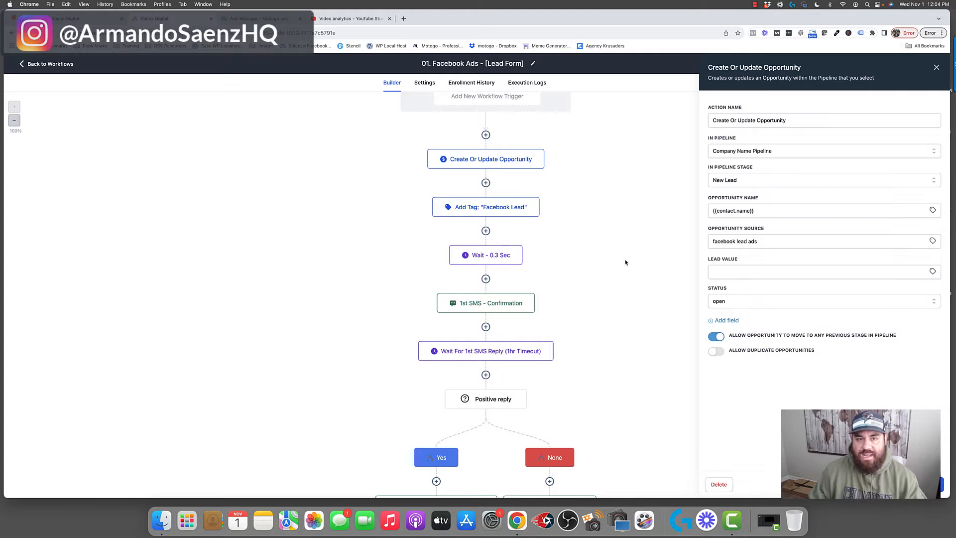
{"action": "scroll", "coordinate": [619, 252], "scroll_direction": "up", "scroll_amount": 1}
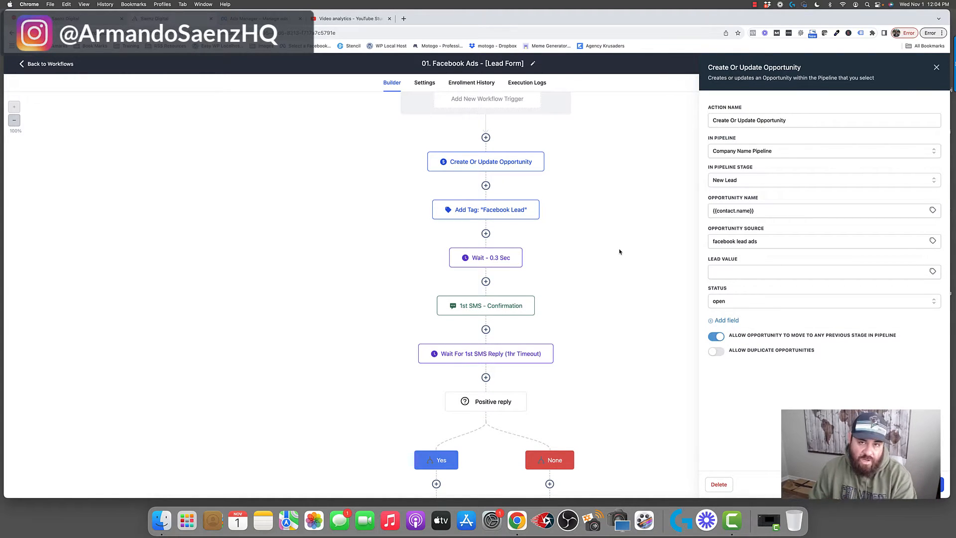
{"action": "scroll", "coordinate": [608, 240], "scroll_direction": "down", "scroll_amount": 2}
{"action": "left_click", "coordinate": [530, 268]}
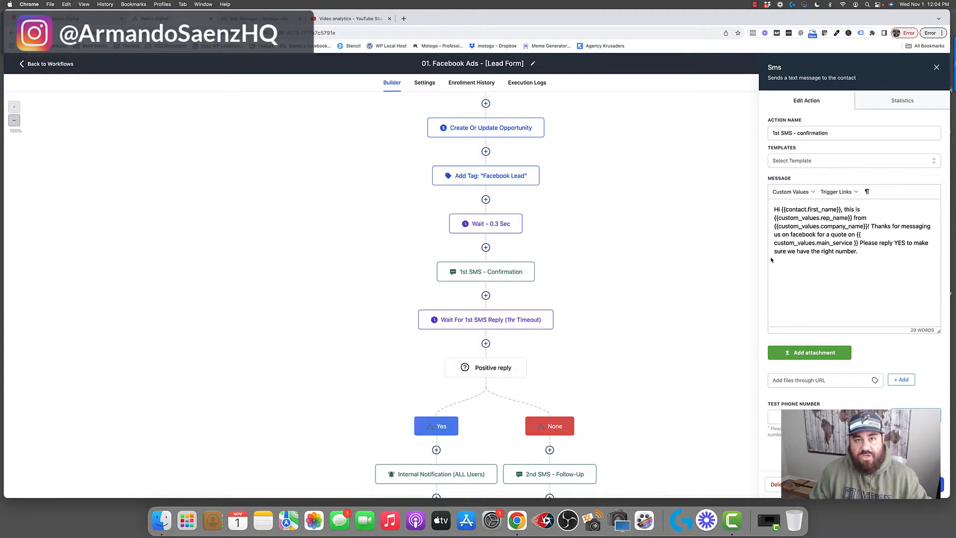
{"action": "scroll", "coordinate": [577, 251], "scroll_direction": "down", "scroll_amount": 5}
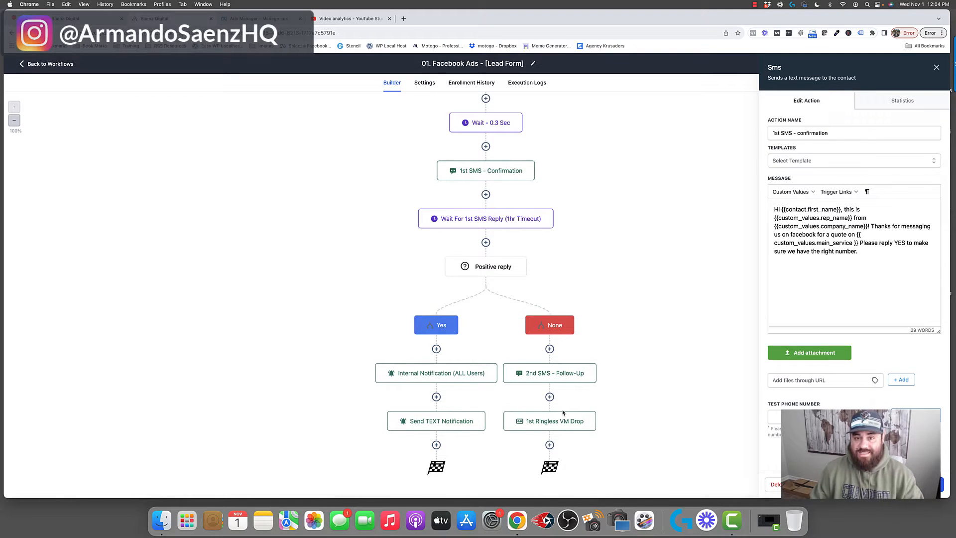
Step: View the opportunities board of the Saenz Digital account and look over the list of its other pipelines
{"action": "left_click", "coordinate": [92, 20]}
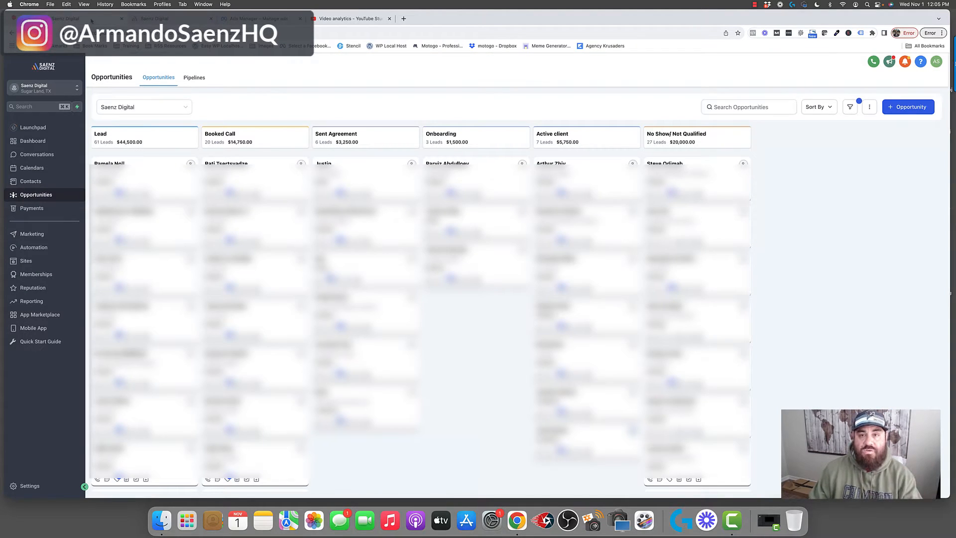
{"action": "left_click", "coordinate": [185, 107]}
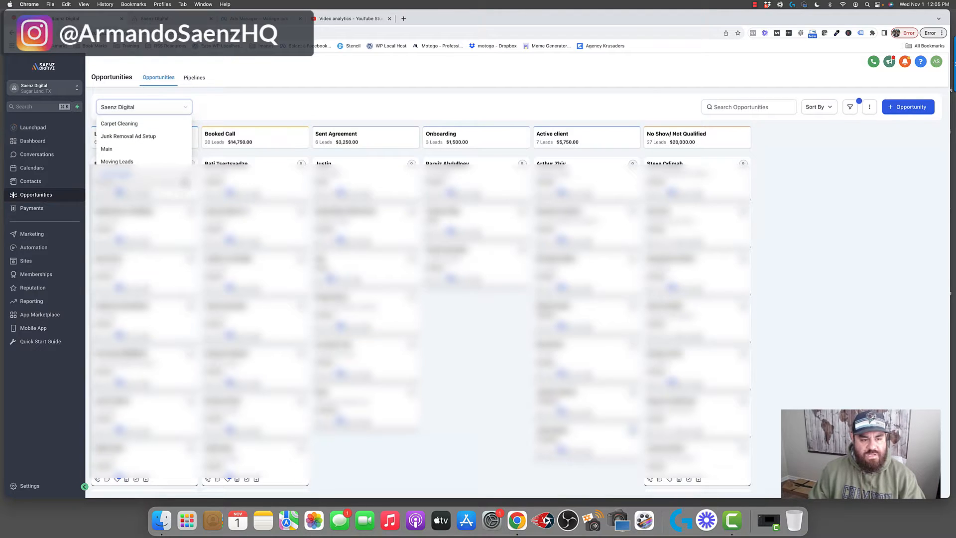
{"action": "left_click", "coordinate": [208, 112]}
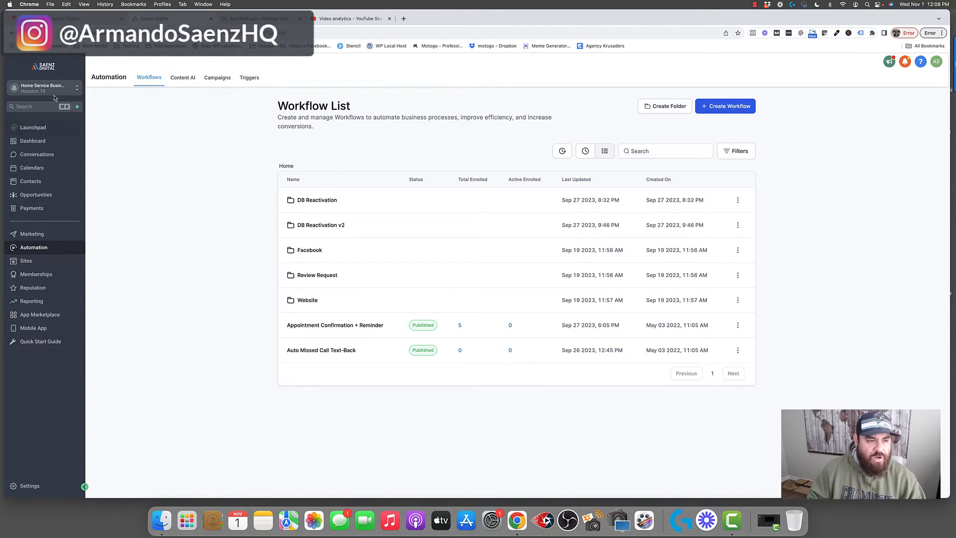
Step: Open the integrations settings of the home service account and start connecting the location's Facebook account
{"action": "left_click", "coordinate": [28, 485]}
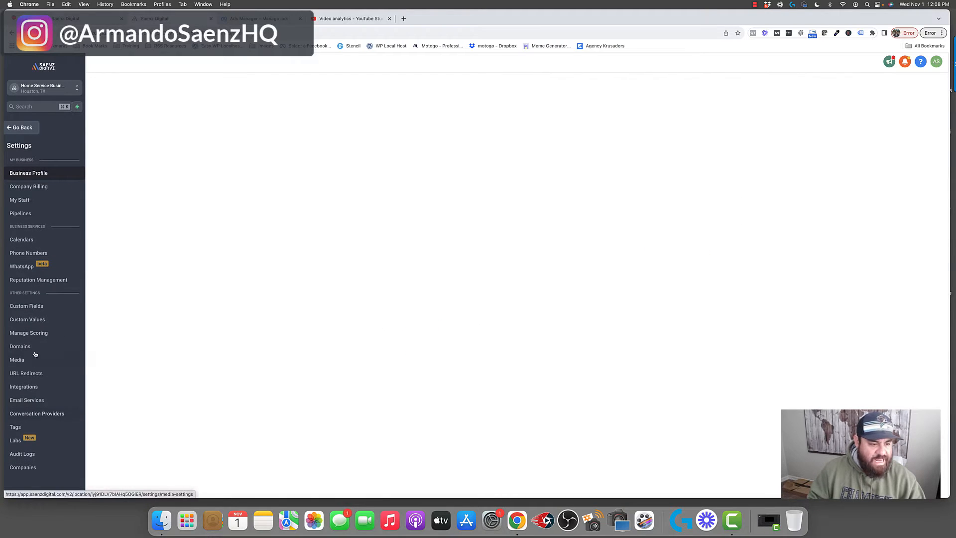
{"action": "left_click", "coordinate": [31, 388]}
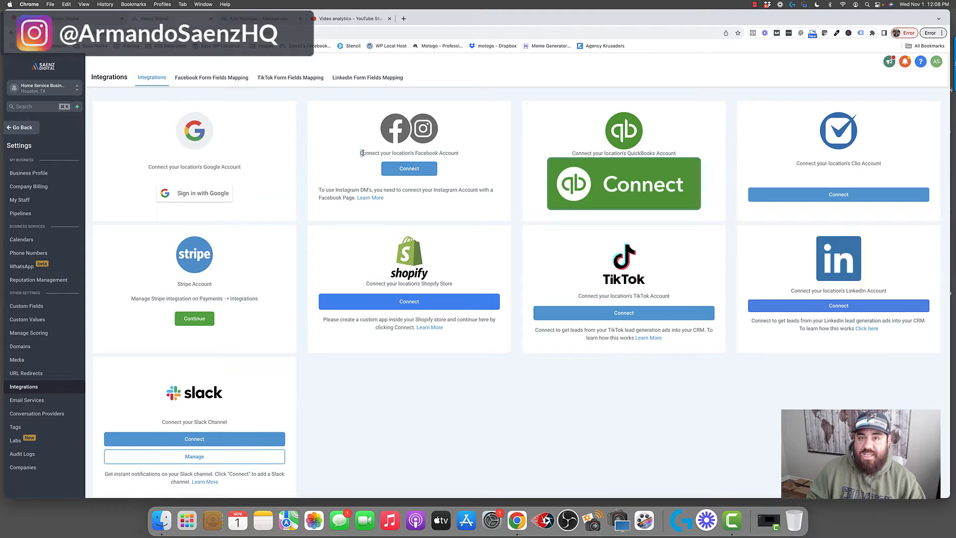
{"action": "left_click_drag", "start_coordinate": [359, 153], "coordinate": [463, 156]}
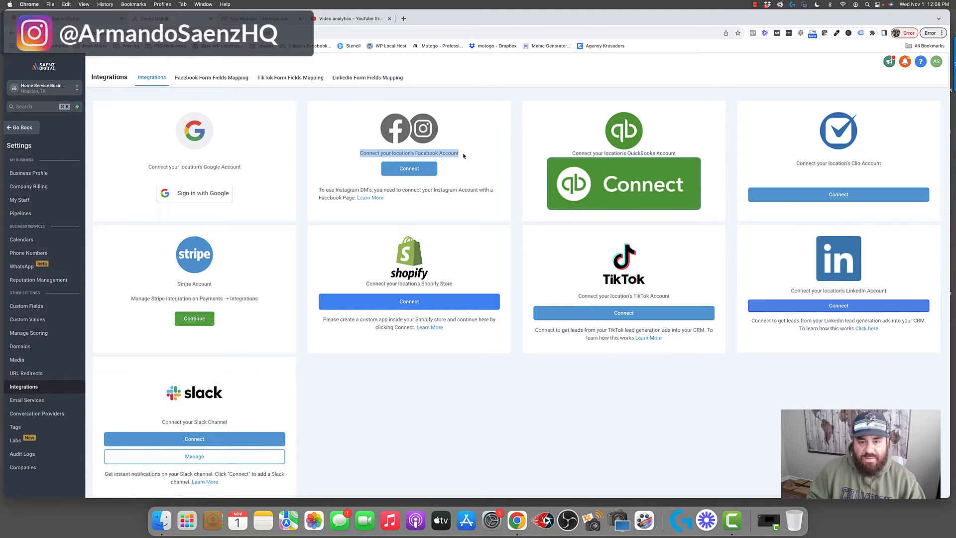
{"action": "left_click", "coordinate": [412, 172]}
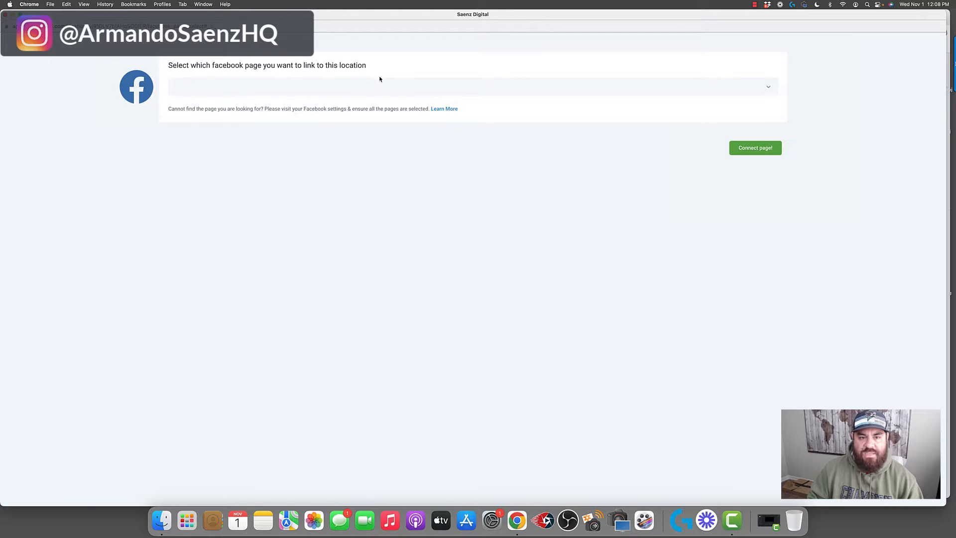
Step: Look over the Facebook pages that can be linked, and check the selected page in the Saenz Digital account's integrations
{"action": "left_click", "coordinate": [399, 85]}
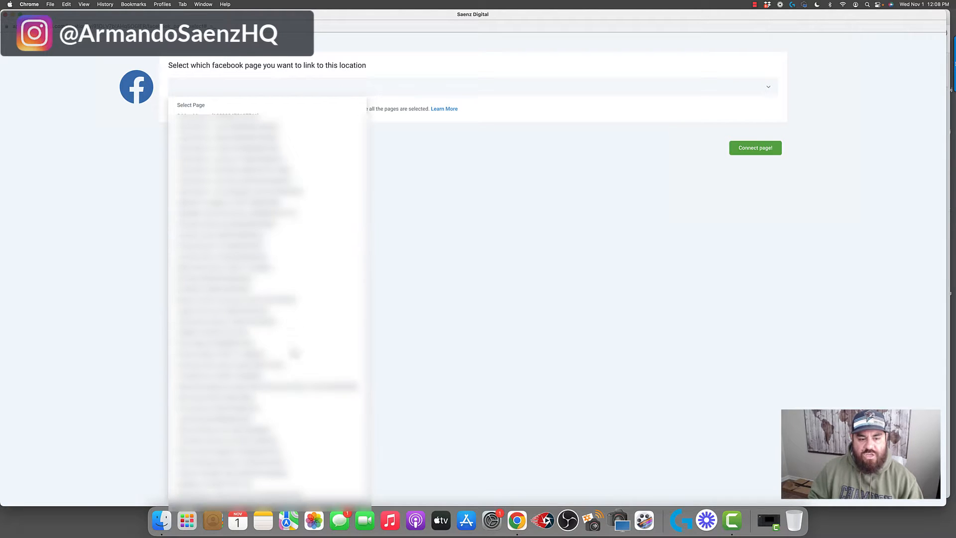
{"action": "left_click", "coordinate": [411, 277]}
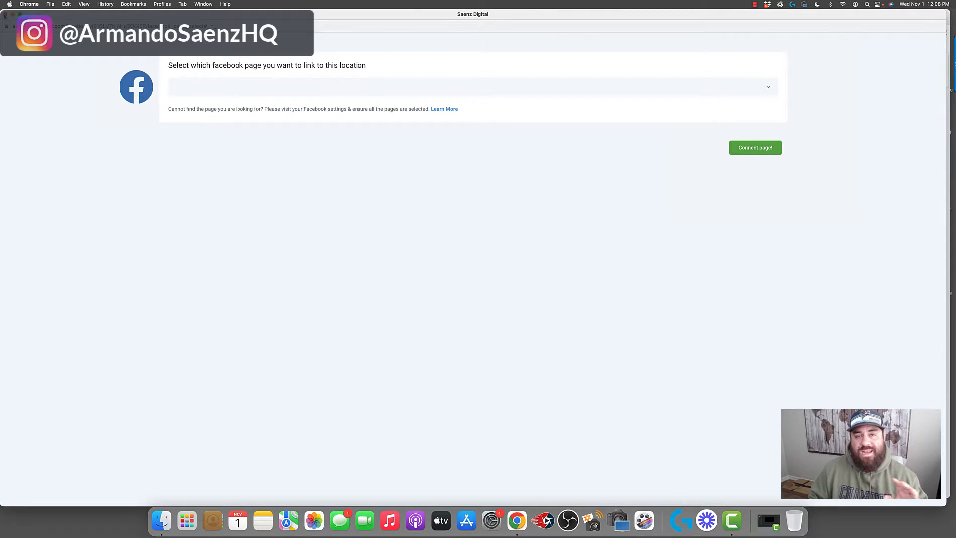
{"action": "left_click", "coordinate": [5, 15]}
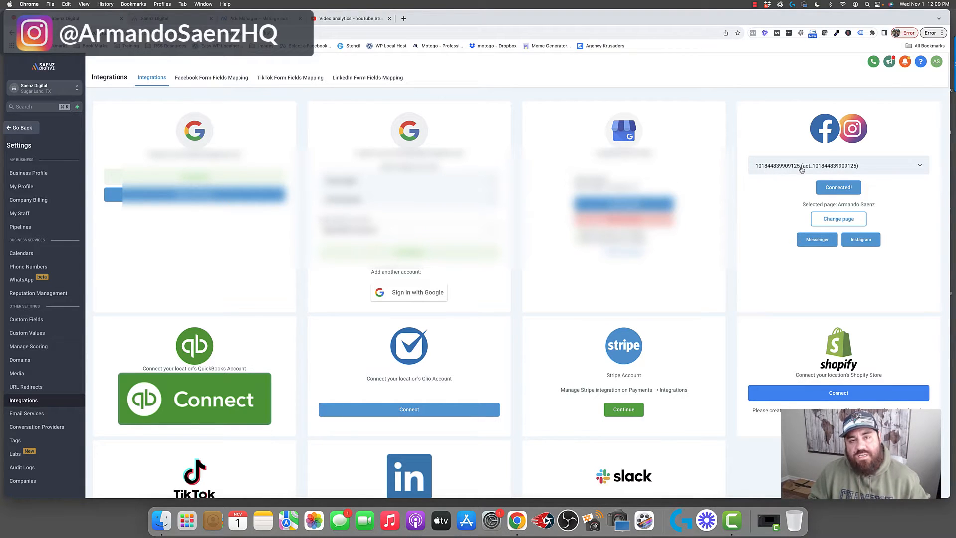
{"action": "left_click_drag", "start_coordinate": [802, 204], "coordinate": [883, 205]}
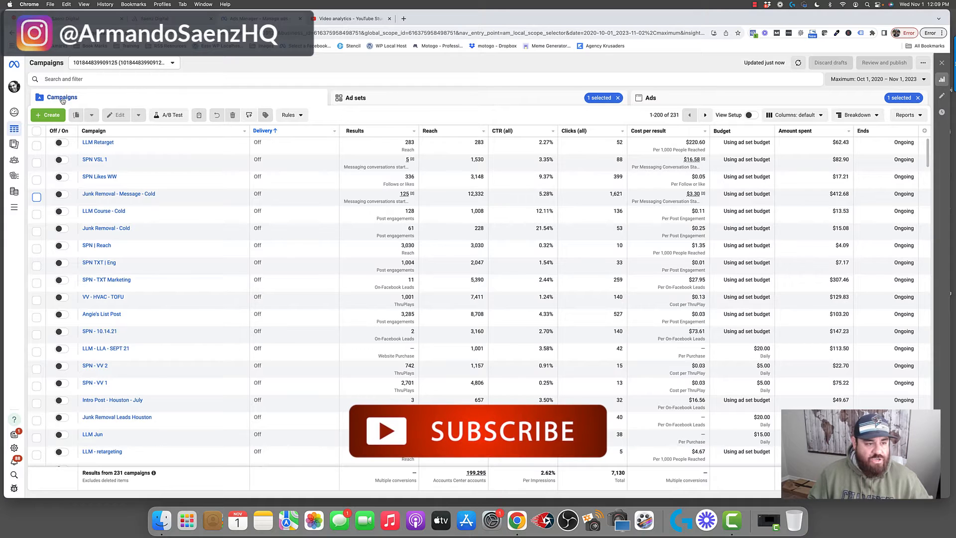
Step: In Meta Ads Manager, create a new auction campaign with the Leads objective
{"action": "left_click", "coordinate": [52, 115]}
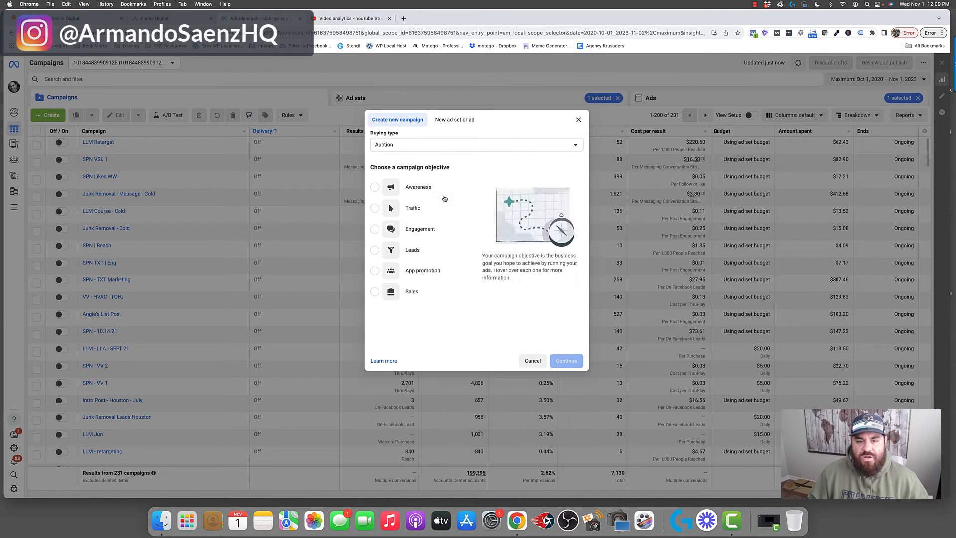
{"action": "mouse_move", "coordinate": [404, 188]}
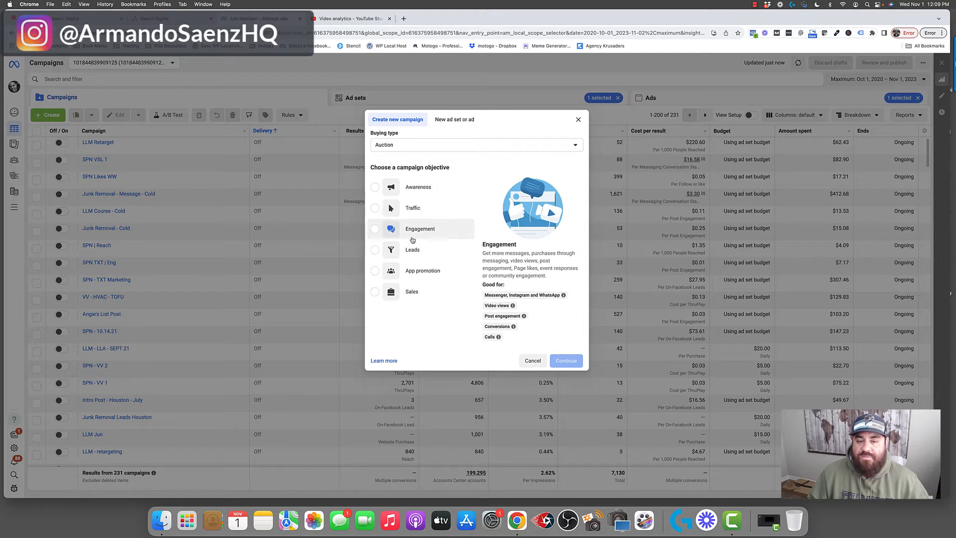
{"action": "mouse_move", "coordinate": [406, 210]}
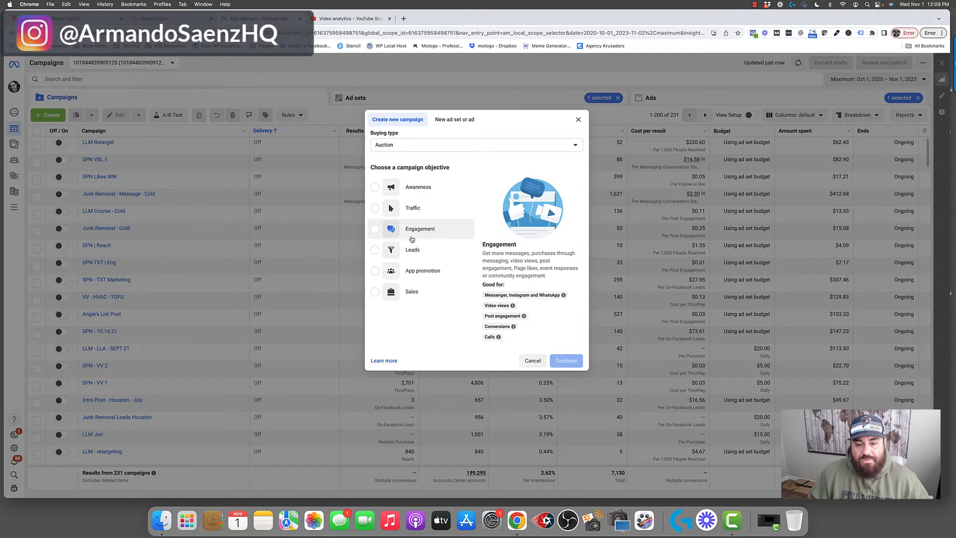
{"action": "mouse_move", "coordinate": [410, 251]}
{"action": "left_click", "coordinate": [375, 250]}
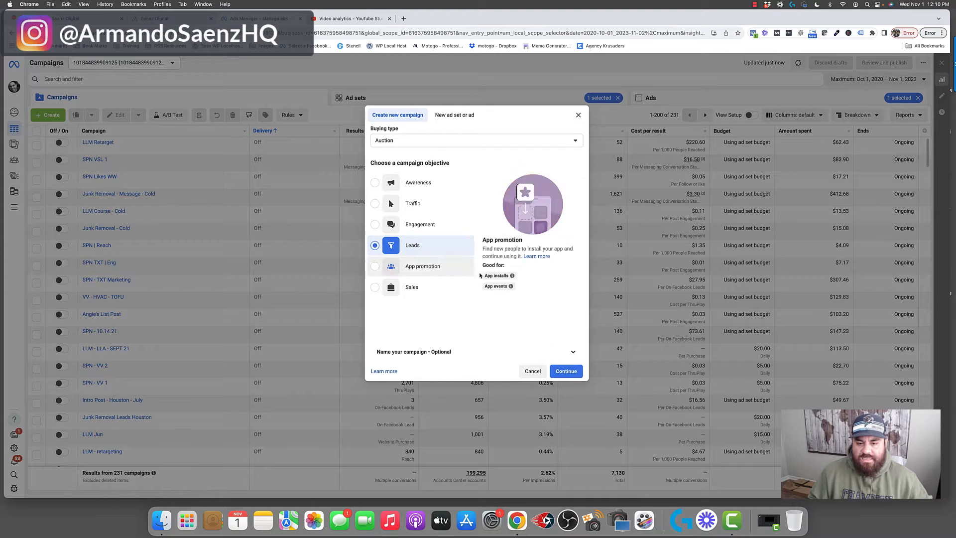
{"action": "left_click", "coordinate": [566, 369]}
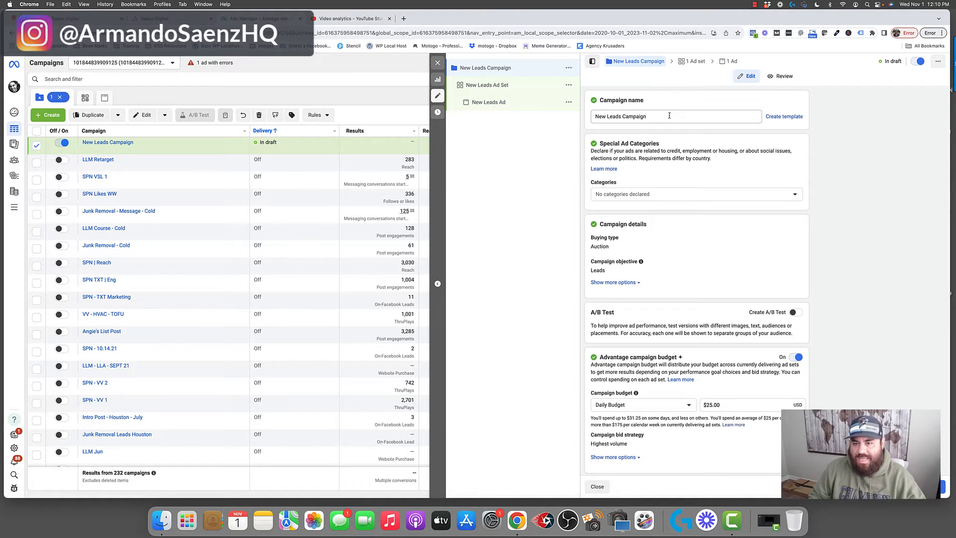
Step: Rename the new leads campaign as Demo and review the special ad categories without declaring any
{"action": "left_click_drag", "start_coordinate": [668, 115], "coordinate": [591, 114]}
{"action": "type", "text": "Demo"}
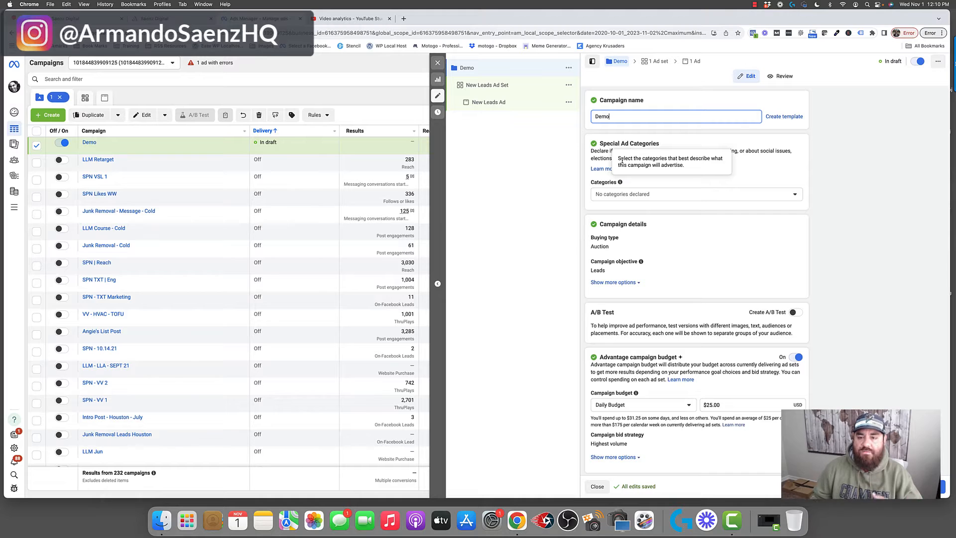
{"action": "left_click", "coordinate": [636, 199]}
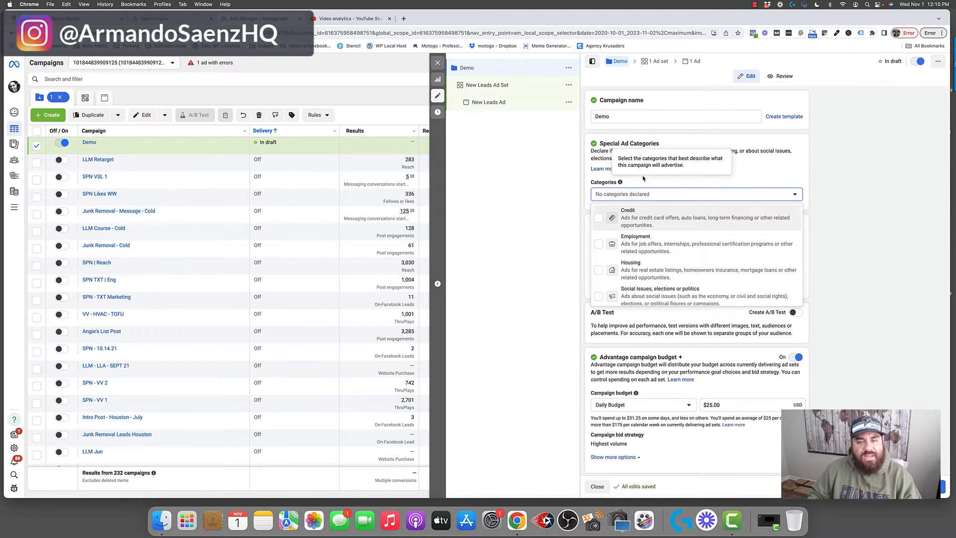
{"action": "left_click", "coordinate": [698, 178]}
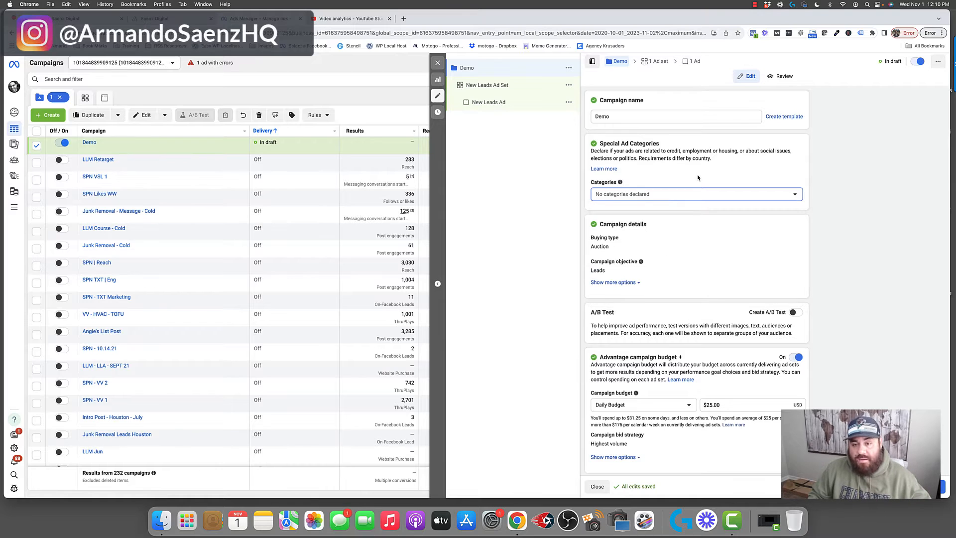
Step: Turn off the Advantage campaign budget for the Demo campaign
{"action": "scroll", "coordinate": [670, 420], "scroll_direction": "down", "scroll_amount": 1}
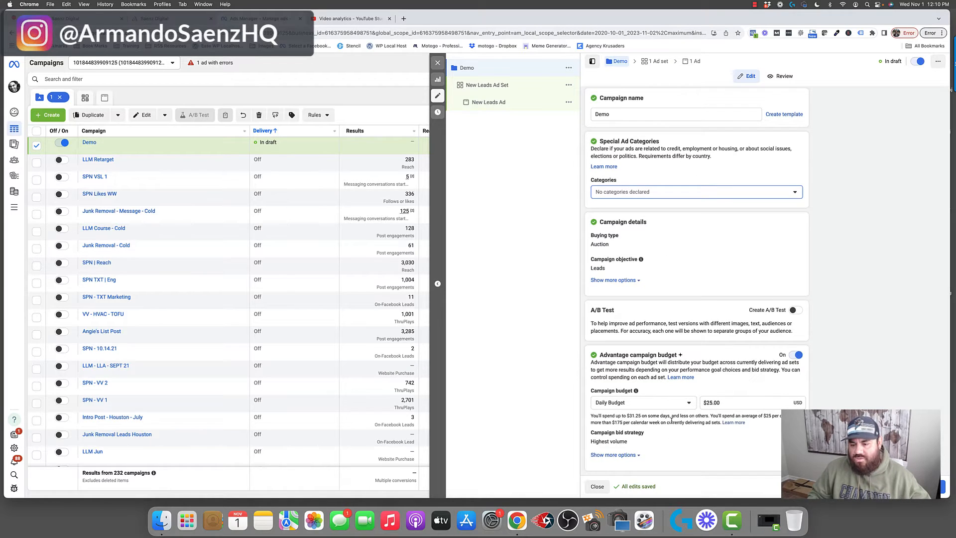
{"action": "mouse_move", "coordinate": [645, 435]}
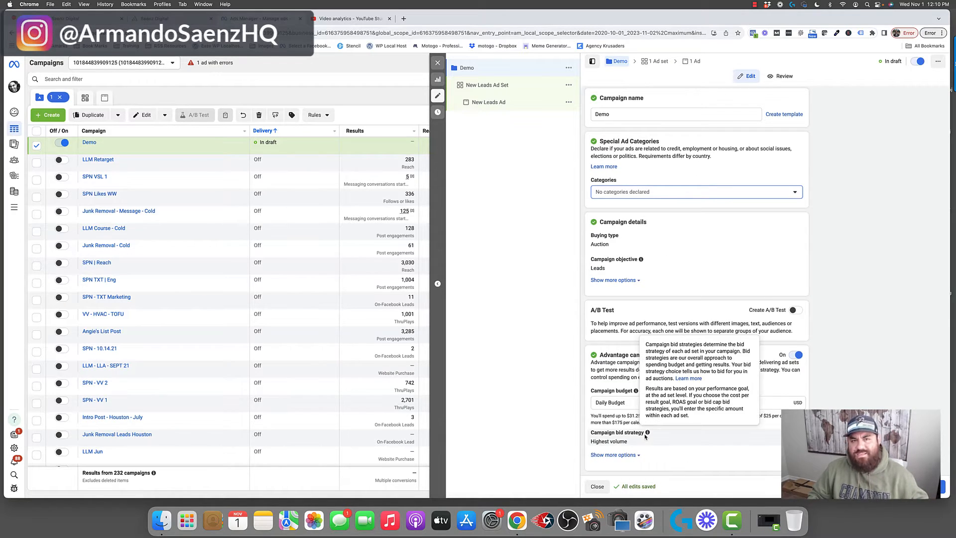
{"action": "left_click", "coordinate": [798, 355]}
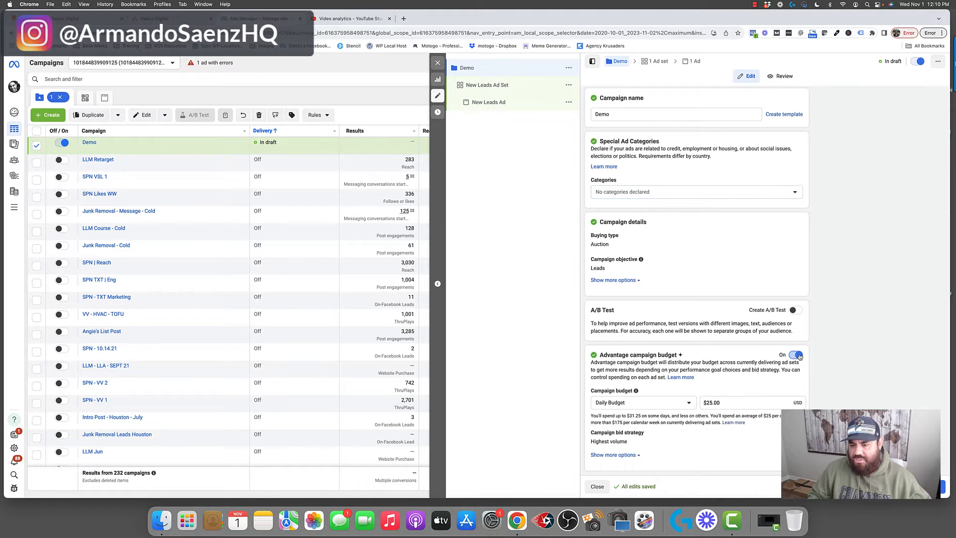
{"action": "left_click", "coordinate": [798, 355]}
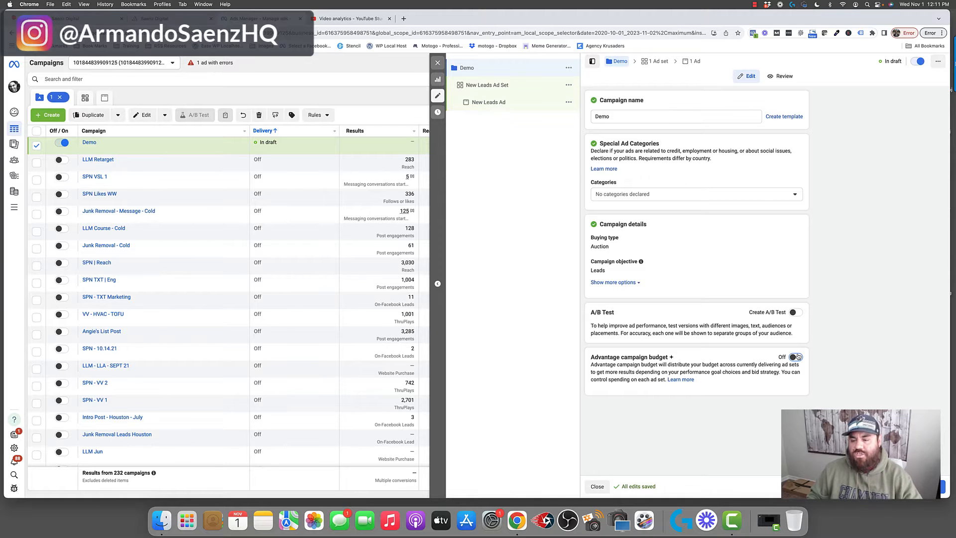
Step: Name the campaign's ad set Demo and set its conversion location to Instant forms
{"action": "left_click", "coordinate": [488, 88]}
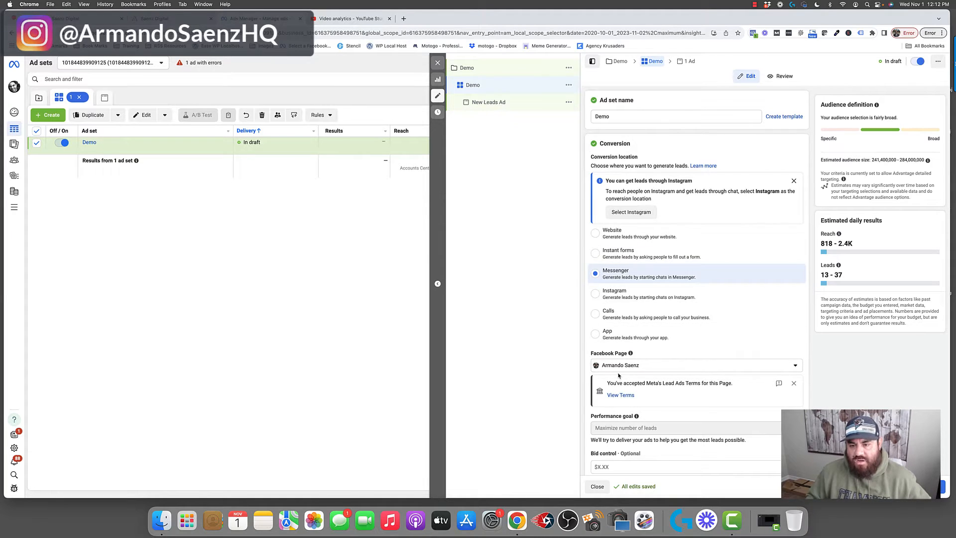
{"action": "left_click_drag", "start_coordinate": [599, 143], "coordinate": [631, 144]}
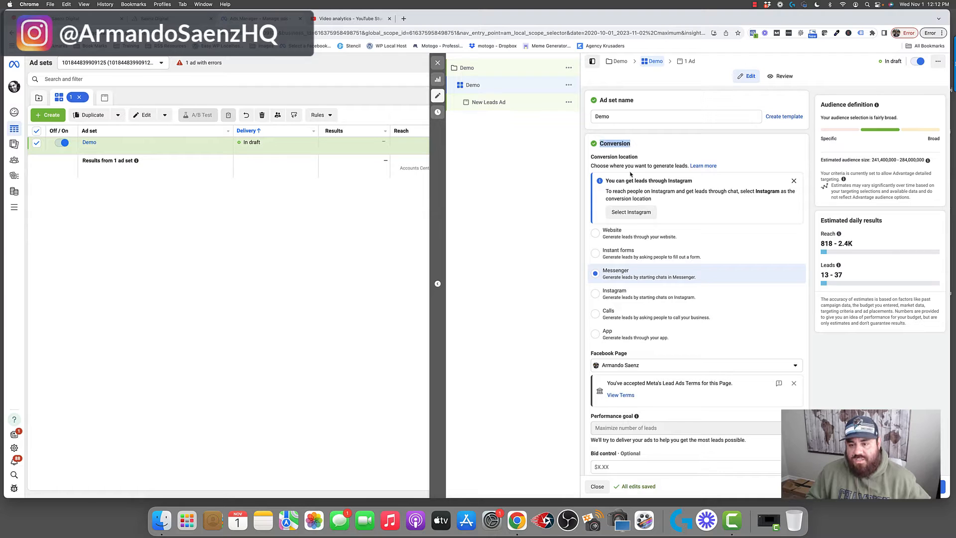
{"action": "scroll", "coordinate": [640, 215], "scroll_direction": "down", "scroll_amount": 2}
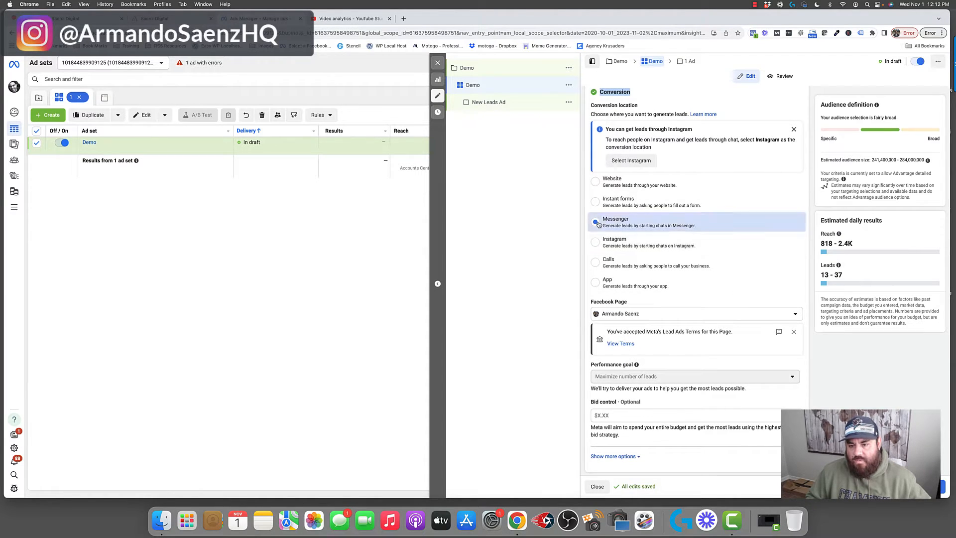
{"action": "left_click", "coordinate": [594, 203]}
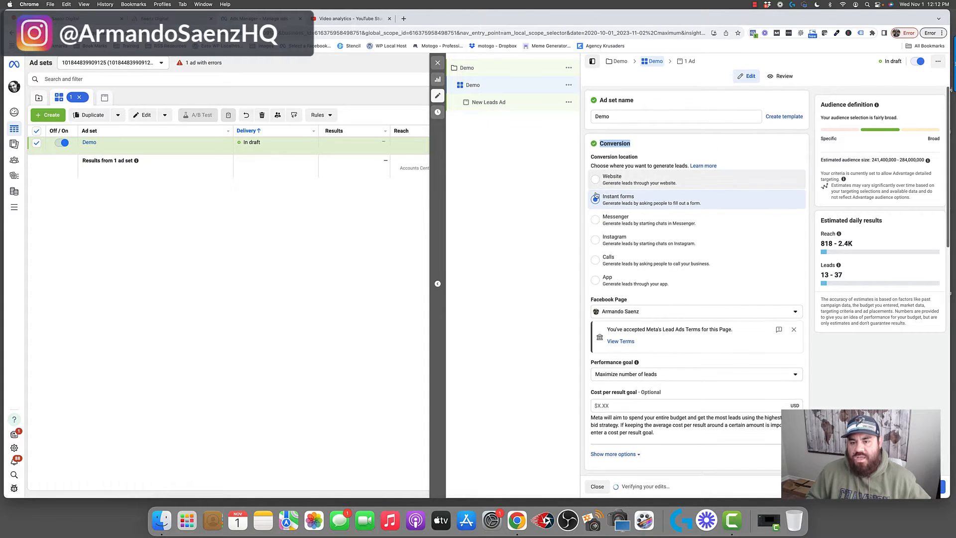
Step: Review the ad set's conversion location, Facebook Page, and budget and schedule settings
{"action": "left_click_drag", "start_coordinate": [594, 158], "coordinate": [637, 158]}
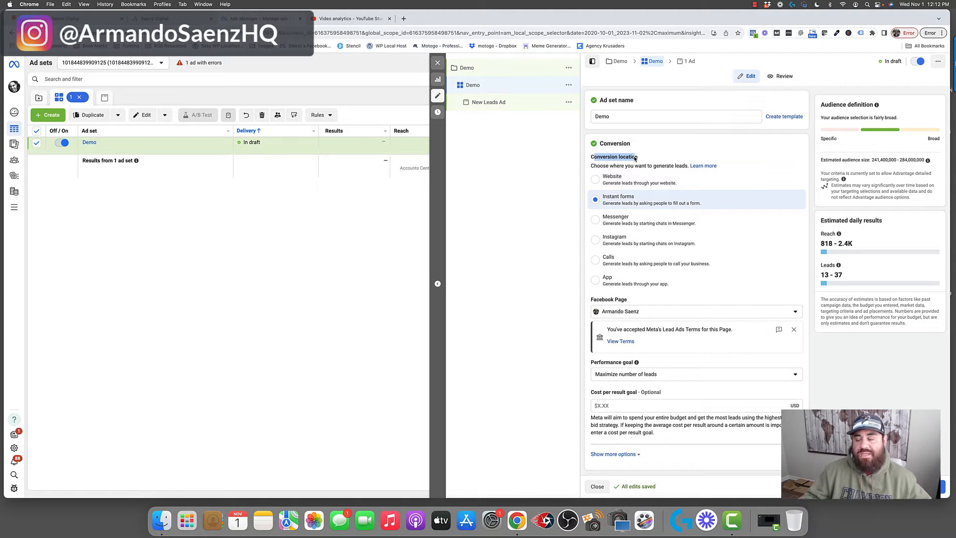
{"action": "left_click", "coordinate": [582, 203]}
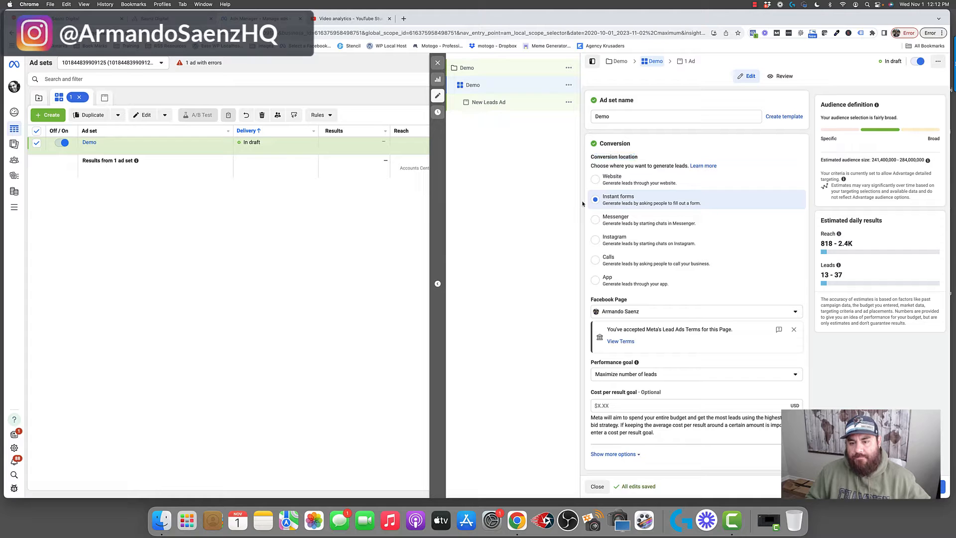
{"action": "scroll", "coordinate": [607, 139], "scroll_direction": "down", "scroll_amount": 5}
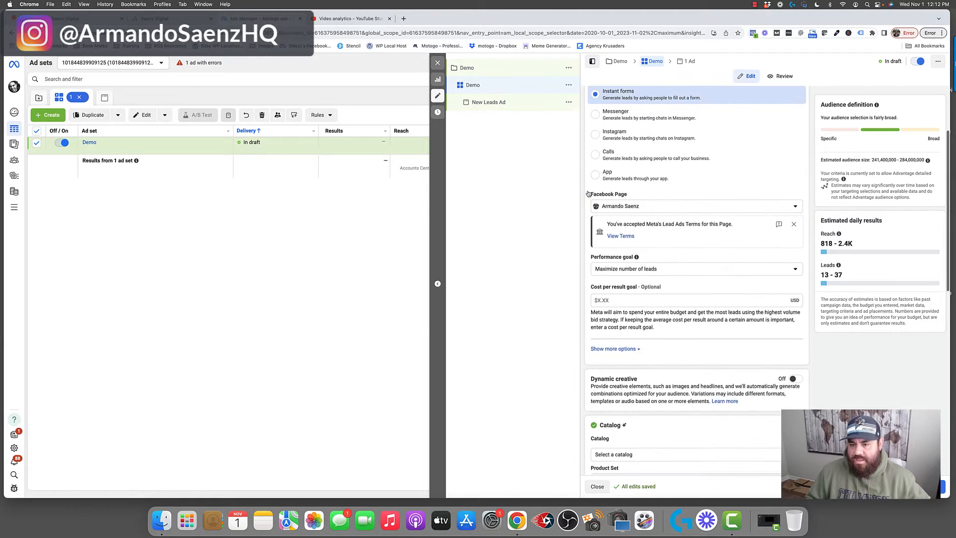
{"action": "left_click_drag", "start_coordinate": [591, 145], "coordinate": [630, 145]}
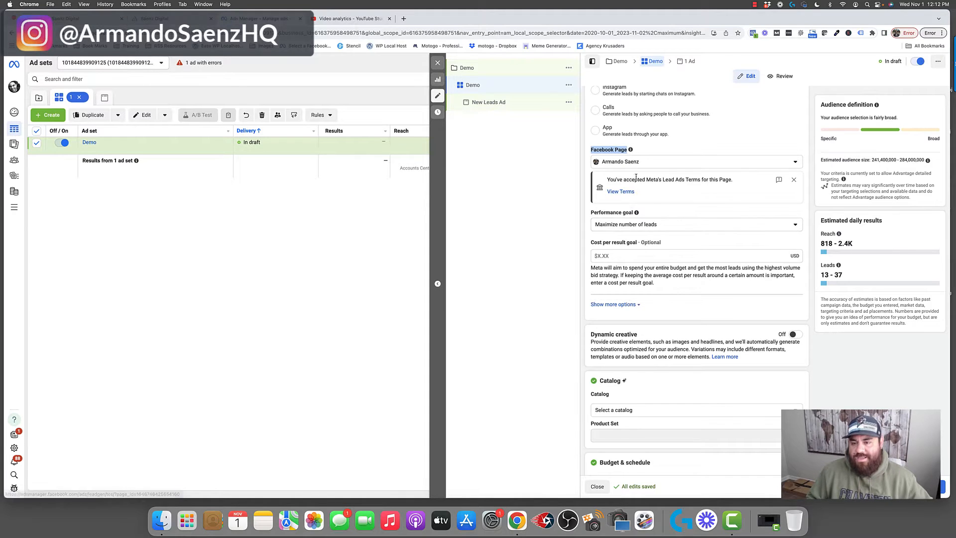
{"action": "mouse_move", "coordinate": [630, 150]}
{"action": "scroll", "coordinate": [665, 214], "scroll_direction": "down", "scroll_amount": 6}
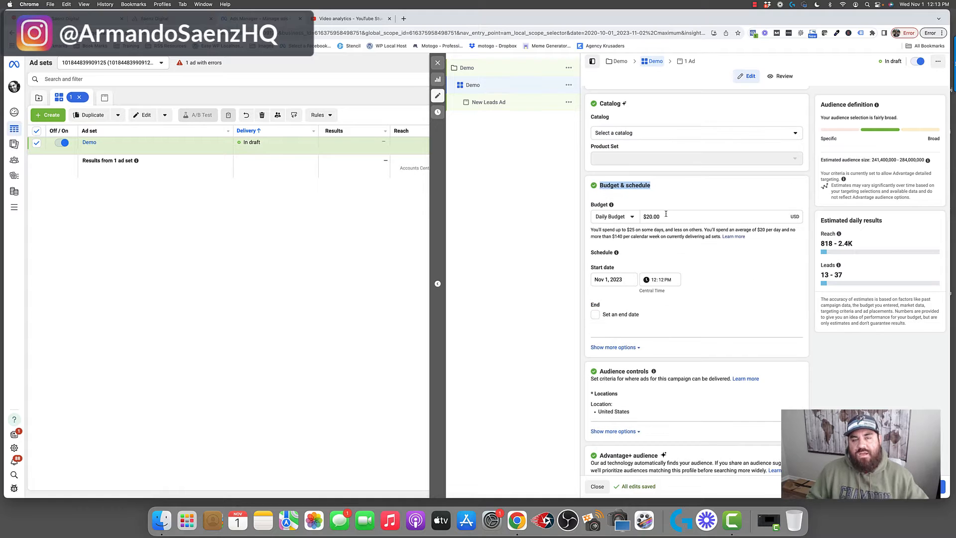
{"action": "scroll", "coordinate": [666, 214], "scroll_direction": "down", "scroll_amount": 2}
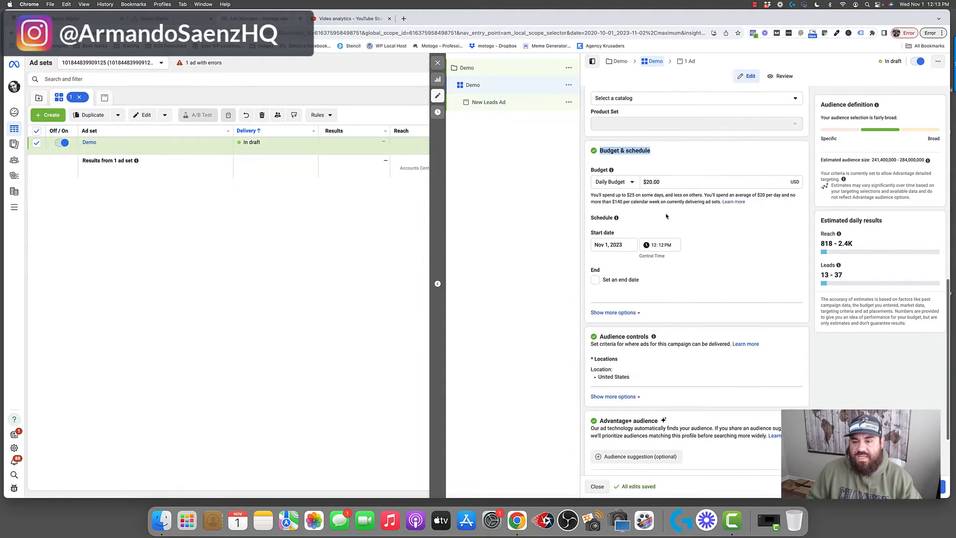
{"action": "scroll", "coordinate": [664, 202], "scroll_direction": "down", "scroll_amount": 1}
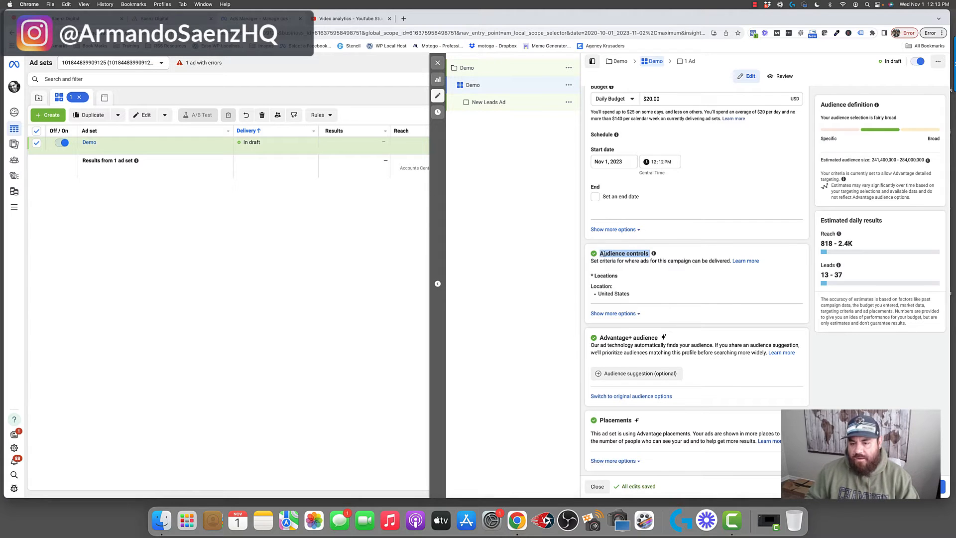
Step: Expand the audience controls and open the location targeting for editing
{"action": "left_click", "coordinate": [636, 269]}
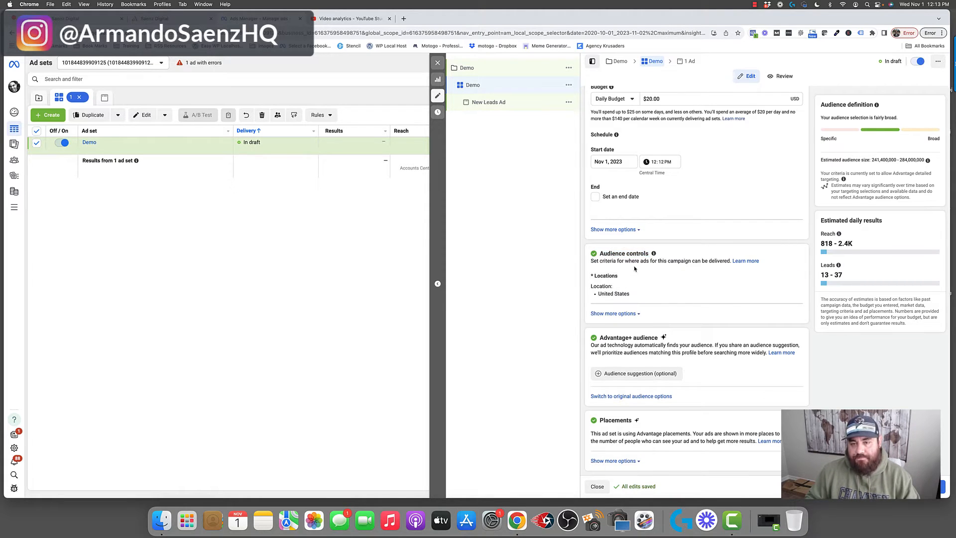
{"action": "left_click", "coordinate": [637, 313]}
{"action": "scroll", "coordinate": [642, 307], "scroll_direction": "down", "scroll_amount": 1}
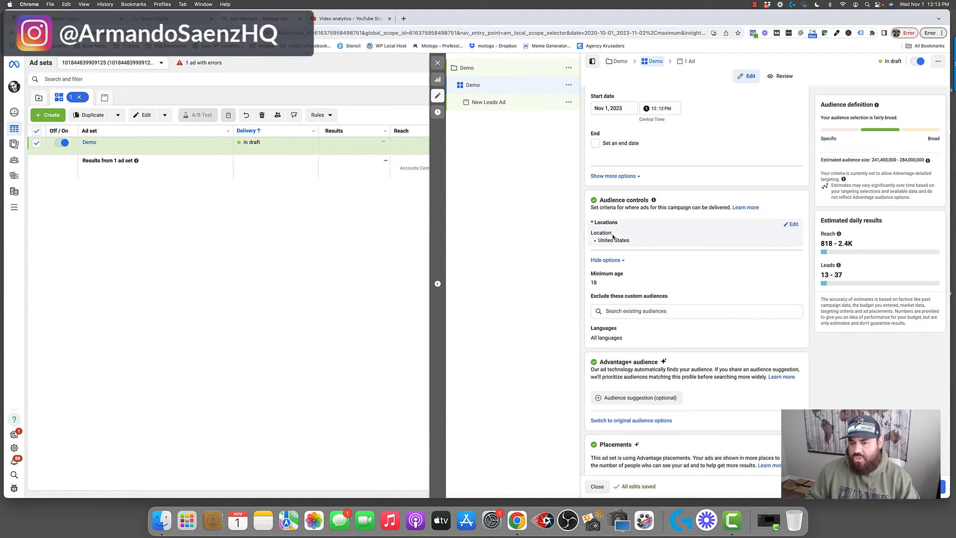
{"action": "left_click", "coordinate": [792, 226]}
{"action": "left_click", "coordinate": [679, 281]}
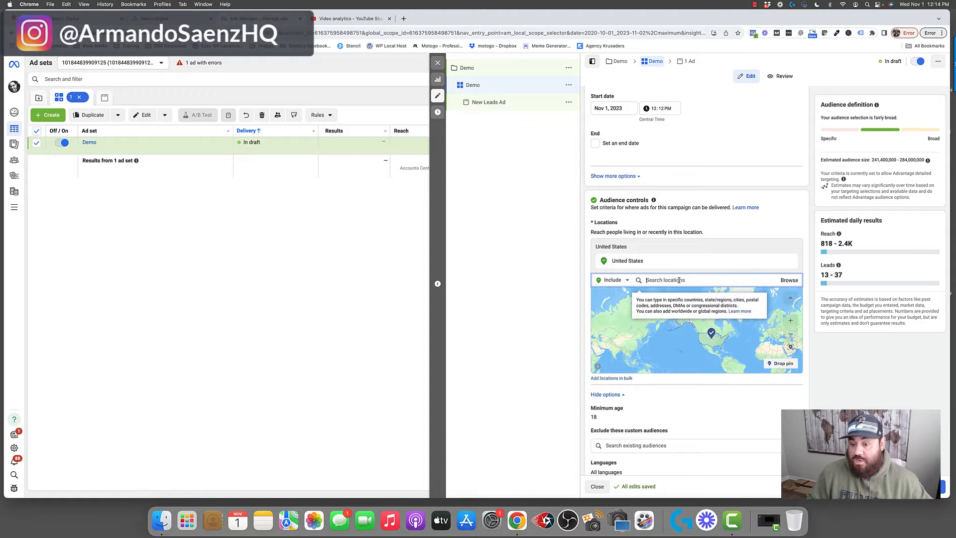
Step: Open the minimum age in the audience controls for editing and look through its available ages
{"action": "scroll", "coordinate": [590, 282], "scroll_direction": "down", "scroll_amount": 5}
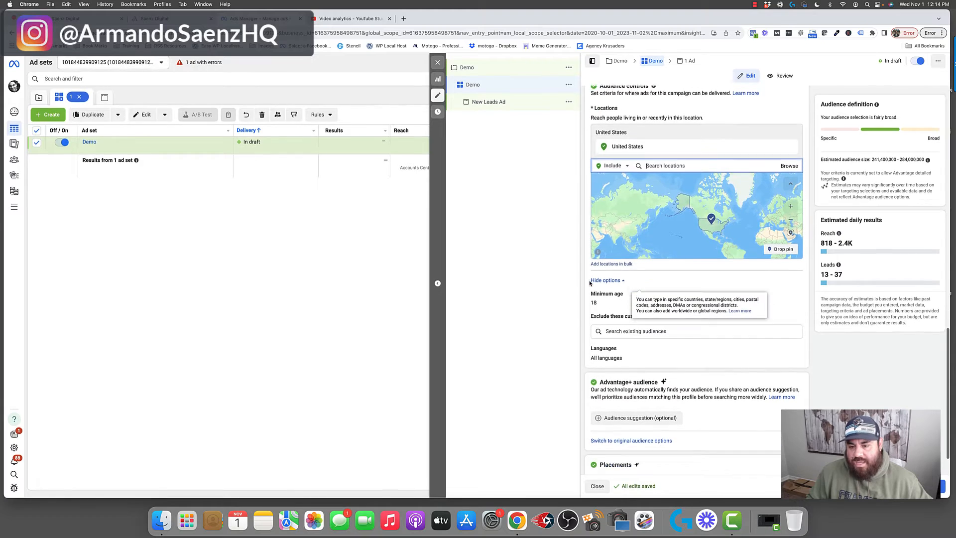
{"action": "scroll", "coordinate": [590, 282], "scroll_direction": "down", "scroll_amount": 1}
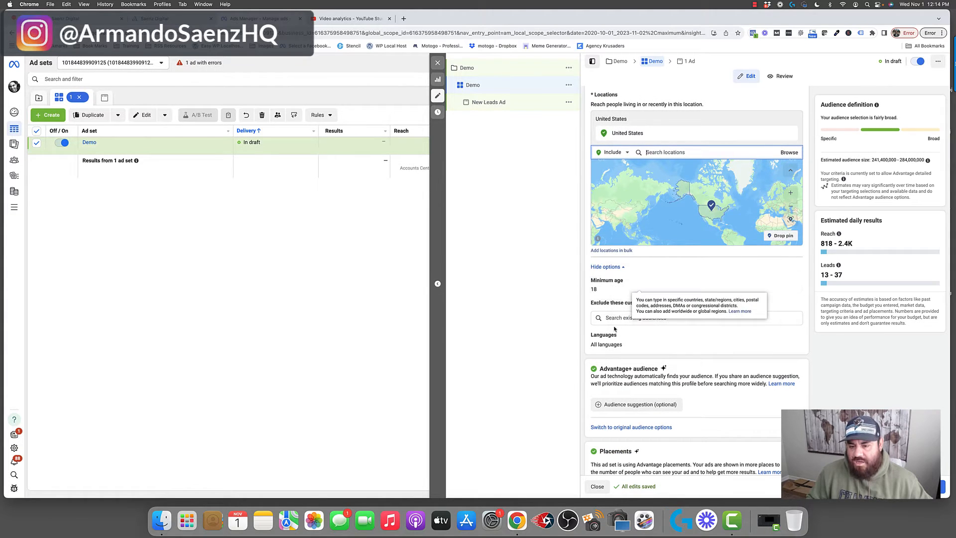
{"action": "mouse_move", "coordinate": [627, 282]}
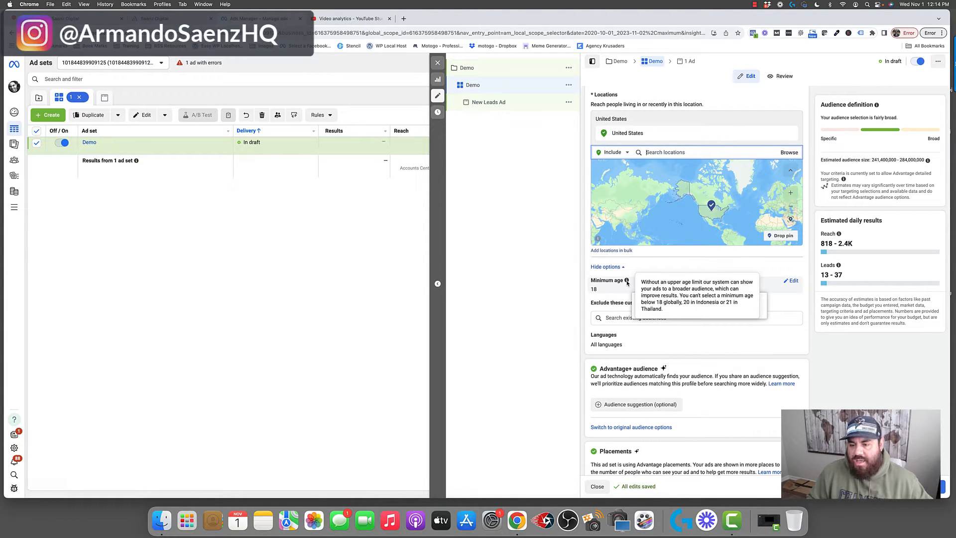
{"action": "left_click", "coordinate": [791, 281]}
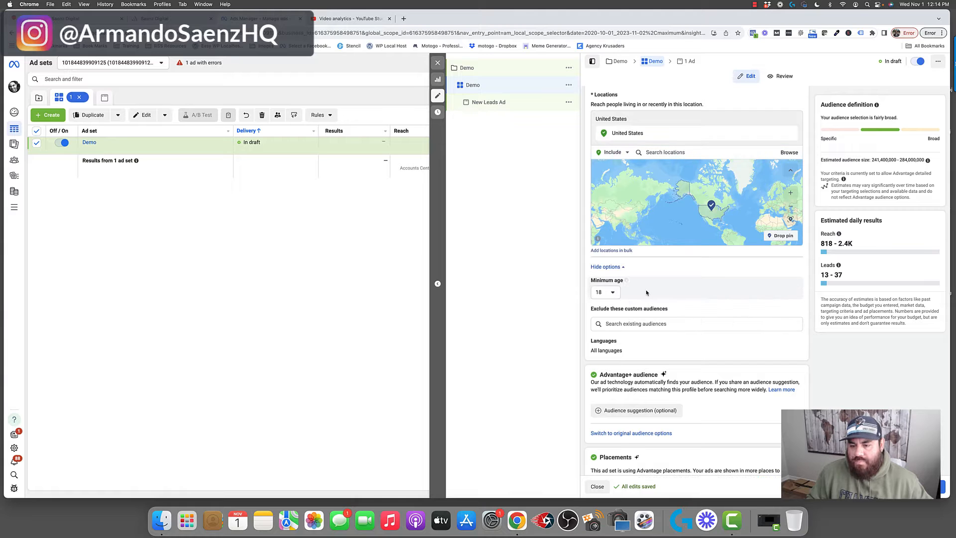
{"action": "left_click", "coordinate": [613, 292]}
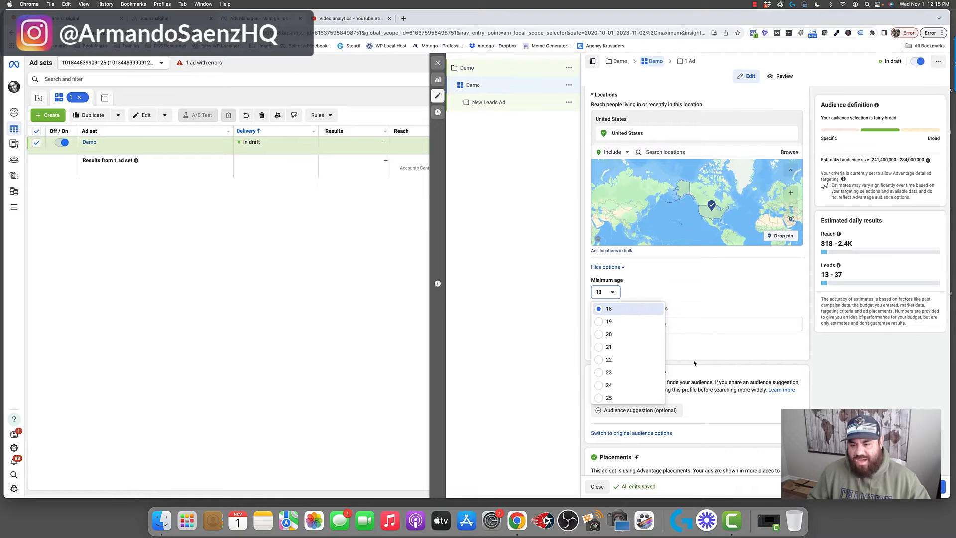
{"action": "left_click", "coordinate": [677, 358]}
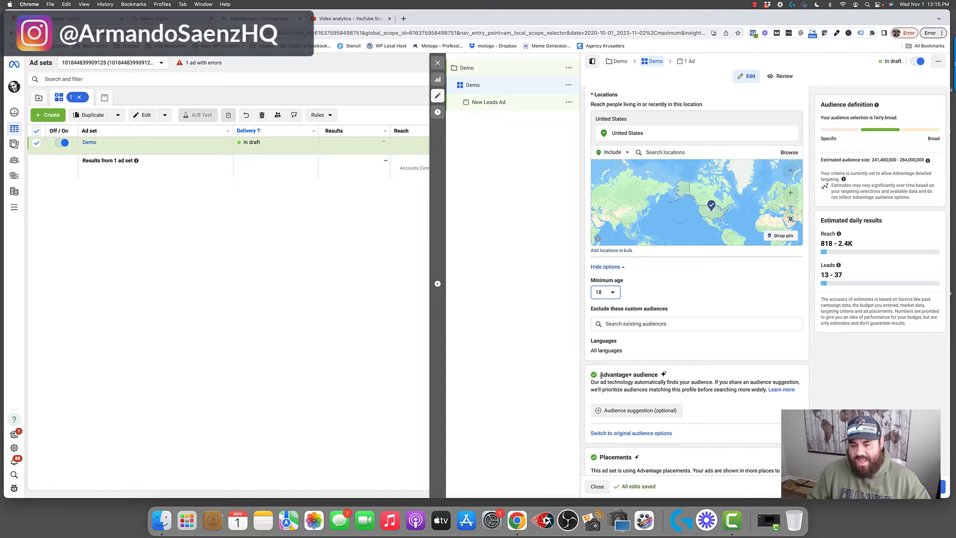
Step: Examine the Advantage+ audience section alongside the minimum age choices in the audience controls
{"action": "left_click_drag", "start_coordinate": [600, 375], "coordinate": [647, 375]}
{"action": "scroll", "coordinate": [646, 400], "scroll_direction": "down", "scroll_amount": 2}
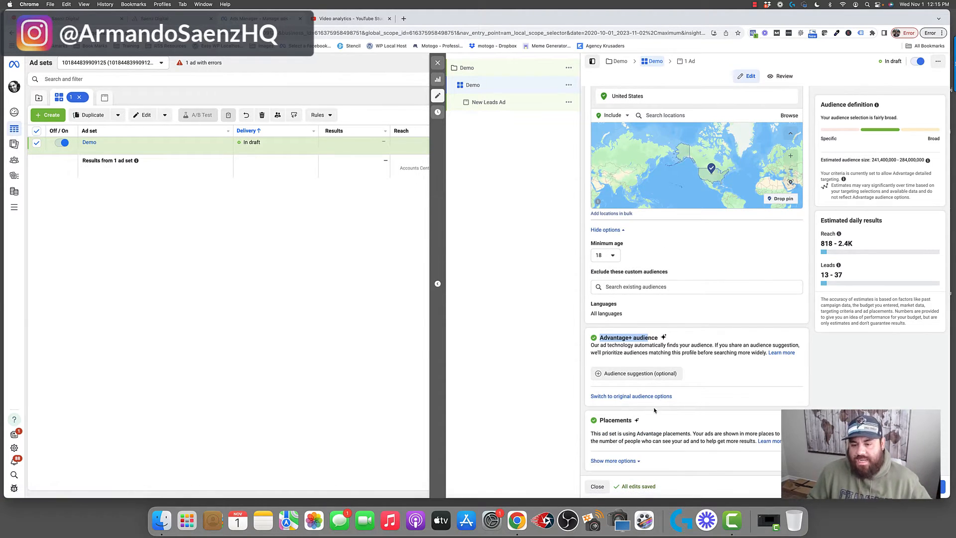
{"action": "left_click", "coordinate": [671, 345]}
{"action": "scroll", "coordinate": [644, 329], "scroll_direction": "down", "scroll_amount": 1}
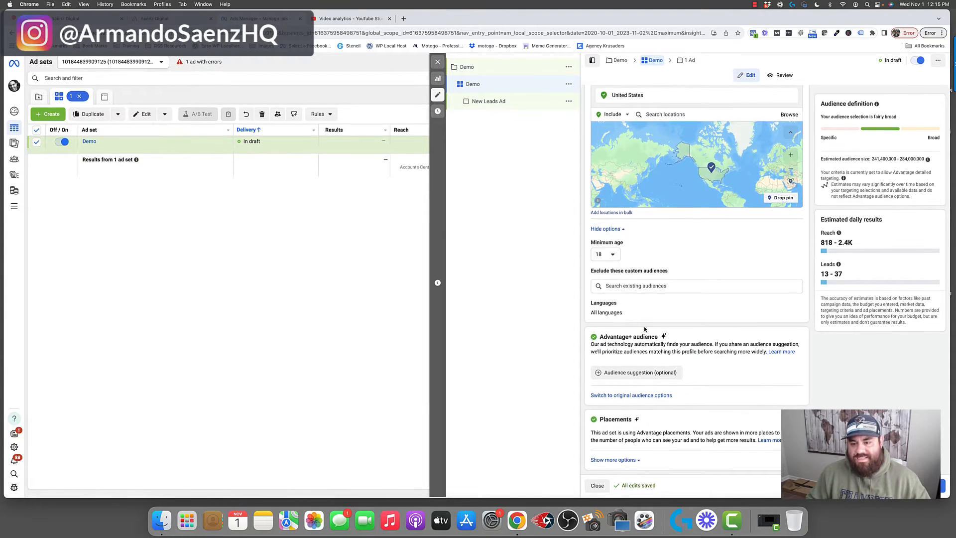
{"action": "left_click", "coordinate": [605, 255]}
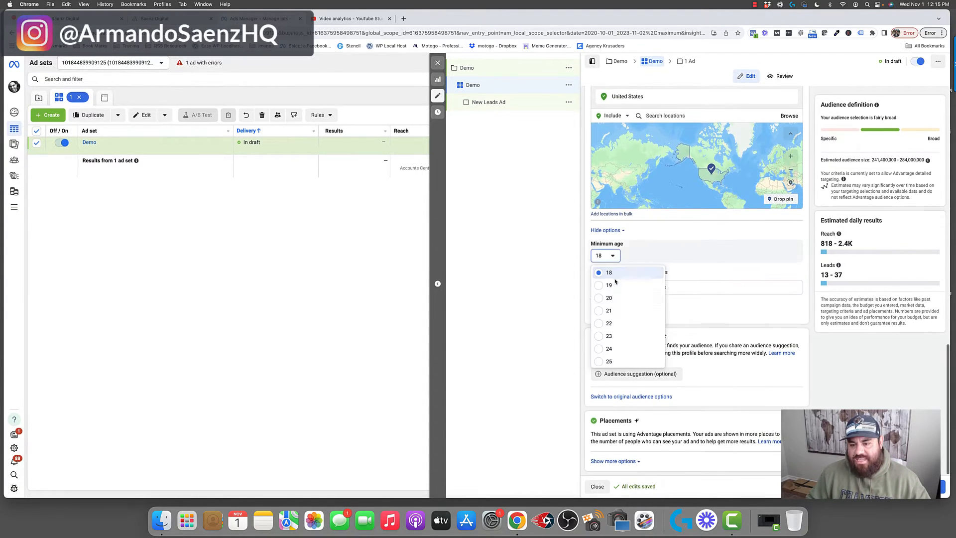
{"action": "left_click", "coordinate": [702, 358]}
{"action": "left_click_drag", "start_coordinate": [599, 338], "coordinate": [659, 338]}
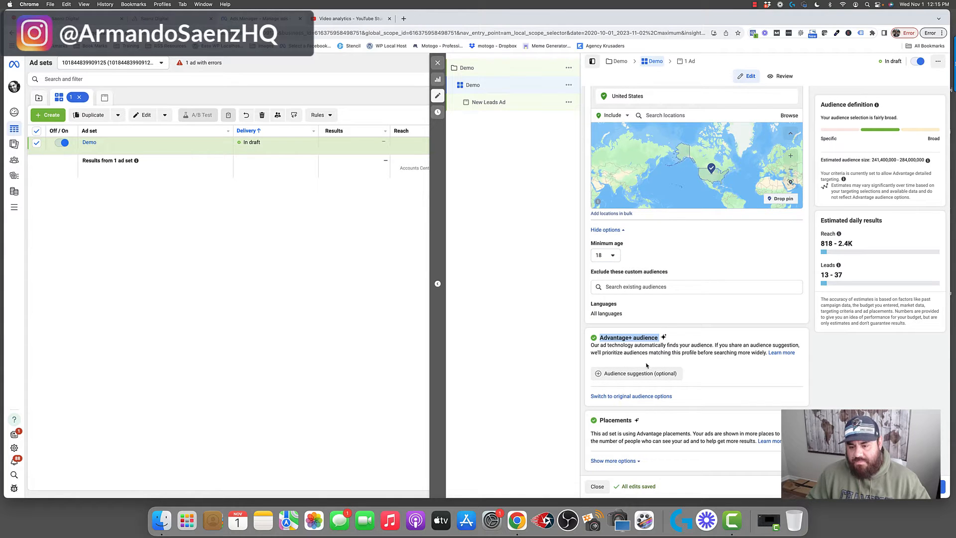
Step: Switch the ad set from Advantage+ audience to the original audience options, reading the potential outcome notice before choosing
{"action": "left_click", "coordinate": [637, 397]}
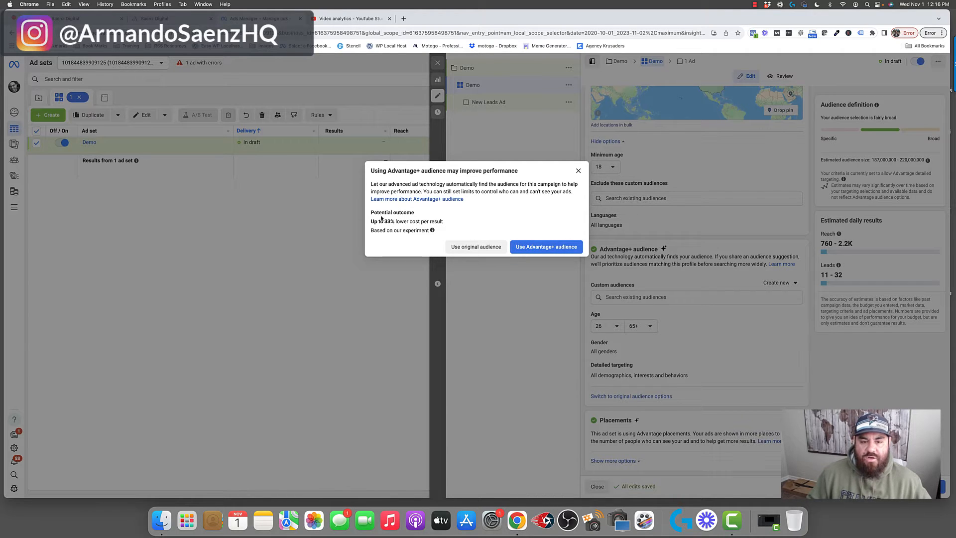
{"action": "left_click_drag", "start_coordinate": [374, 221], "coordinate": [429, 230]}
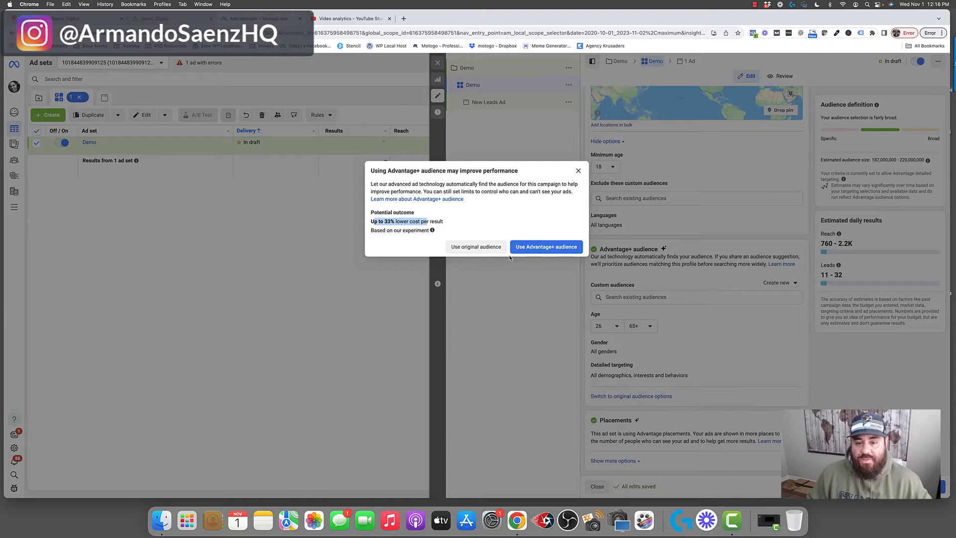
{"action": "left_click", "coordinate": [477, 248]}
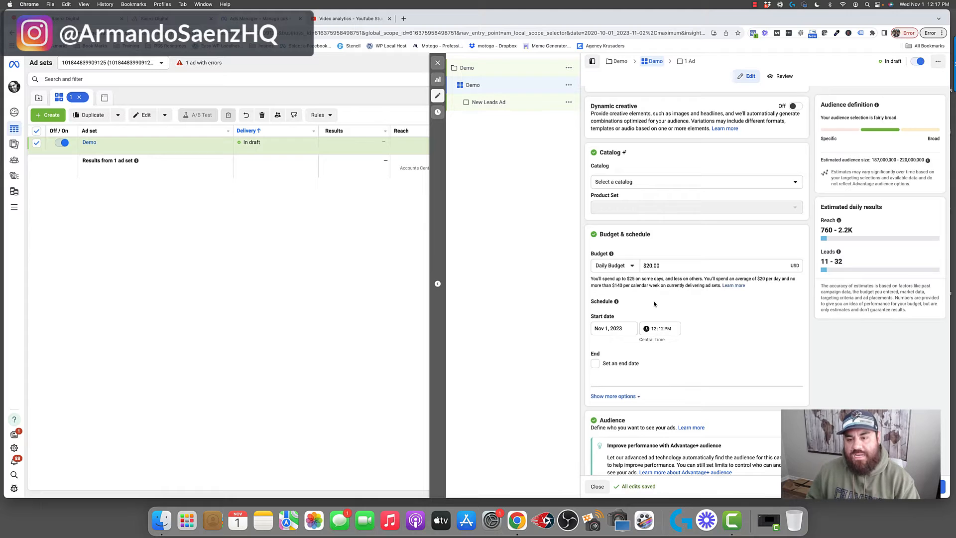
Step: Set the lower age limit of the ad set's audience to 30
{"action": "scroll", "coordinate": [655, 304], "scroll_direction": "down", "scroll_amount": 3}
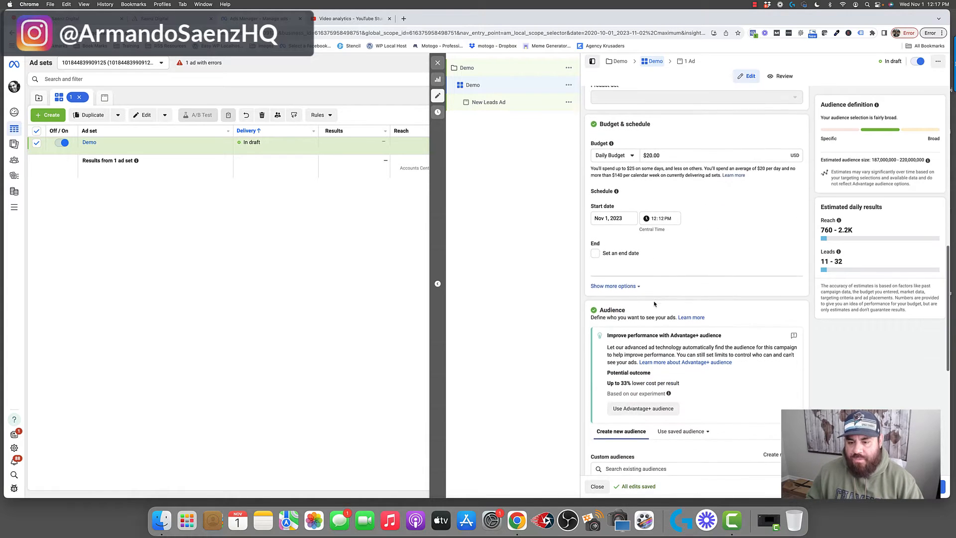
{"action": "scroll", "coordinate": [655, 304], "scroll_direction": "up", "scroll_amount": 3}
{"action": "scroll", "coordinate": [654, 303], "scroll_direction": "down", "scroll_amount": 5}
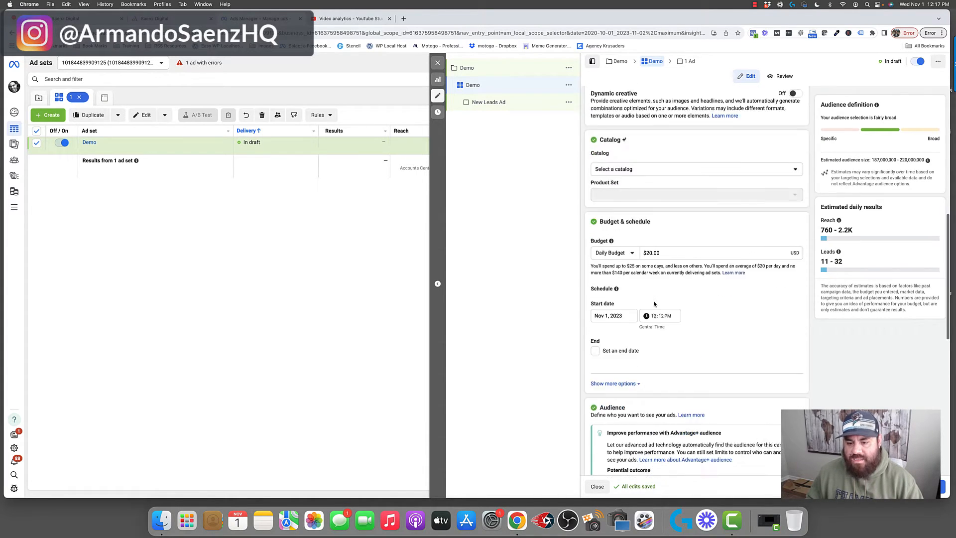
{"action": "scroll", "coordinate": [654, 303], "scroll_direction": "down", "scroll_amount": 5}
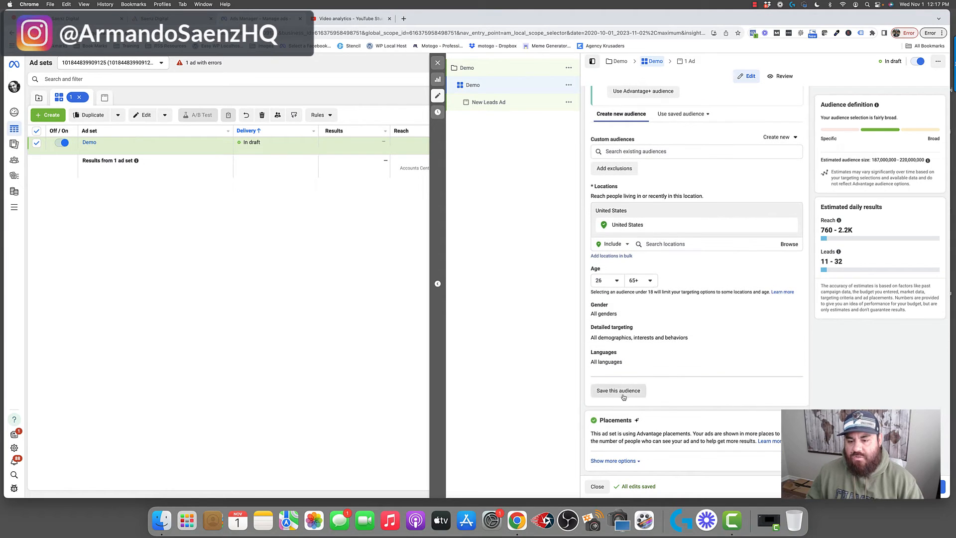
{"action": "left_click", "coordinate": [607, 280]}
{"action": "scroll", "coordinate": [608, 343], "scroll_direction": "down", "scroll_amount": 8}
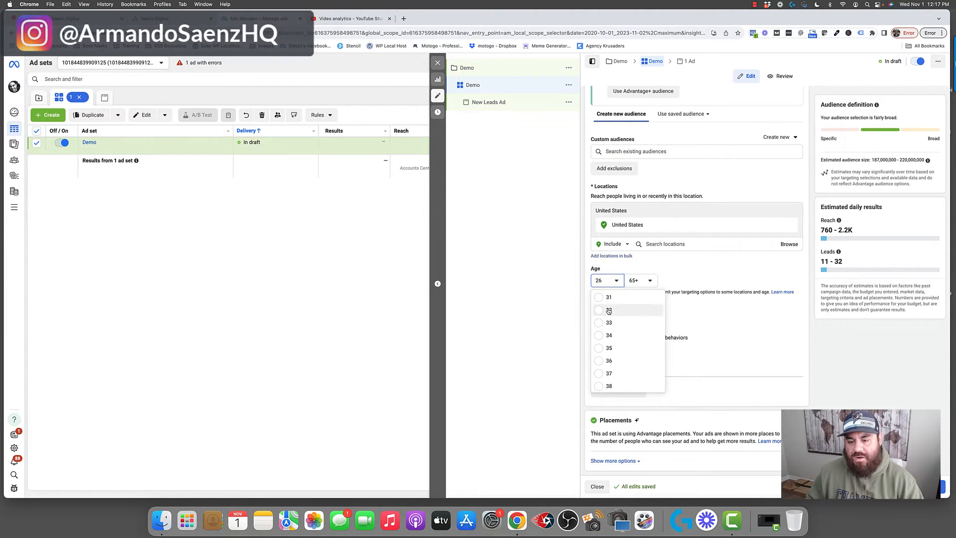
{"action": "scroll", "coordinate": [607, 351], "scroll_direction": "up", "scroll_amount": 8}
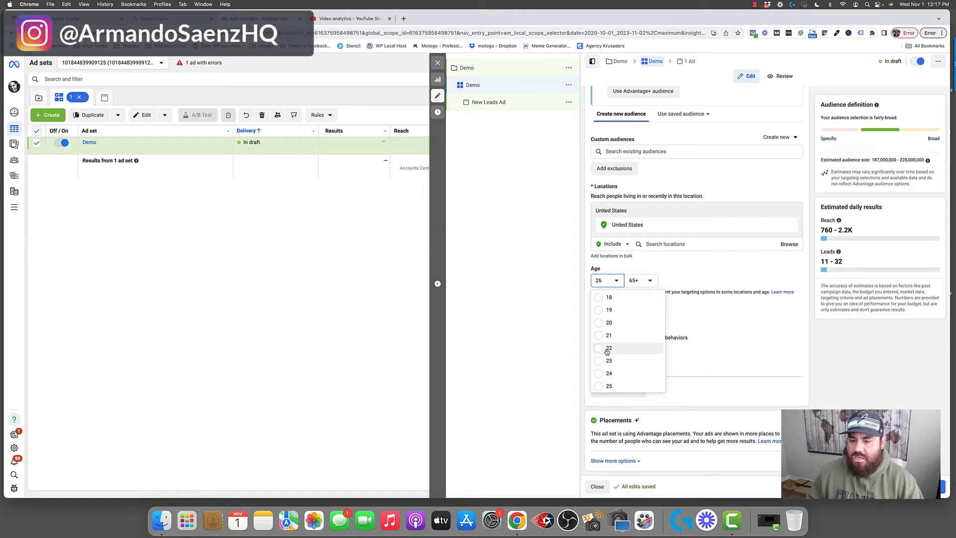
{"action": "scroll", "coordinate": [629, 364], "scroll_direction": "down", "scroll_amount": 2}
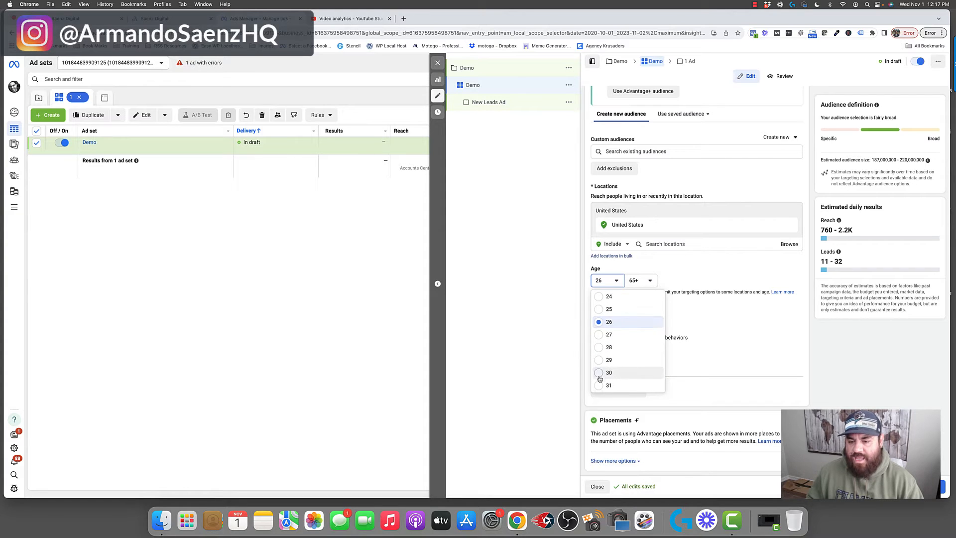
{"action": "left_click", "coordinate": [624, 367]}
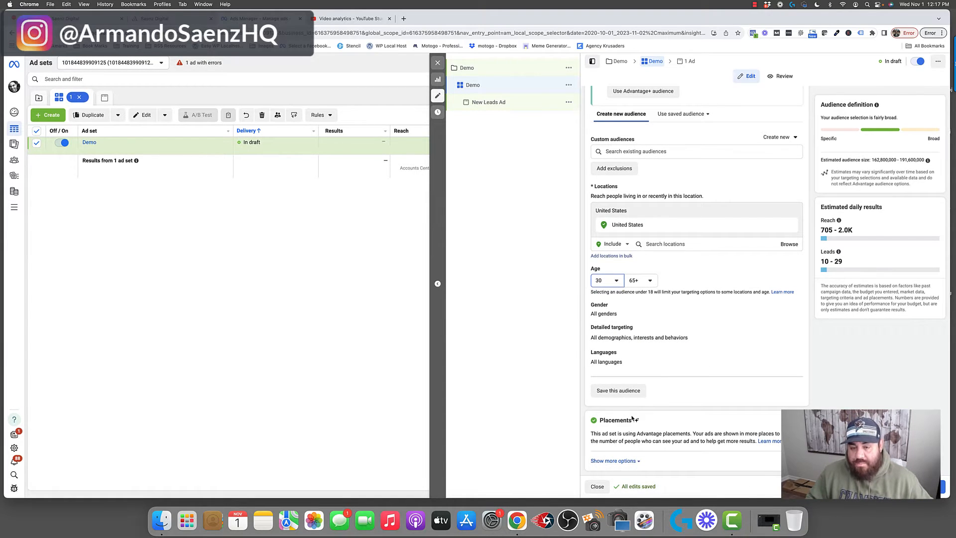
Step: Exclude Audience Network native, banner and interstitial and Audience Network rewarded videos from the ad set's placements
{"action": "left_click", "coordinate": [630, 461]}
{"action": "scroll", "coordinate": [659, 398], "scroll_direction": "down", "scroll_amount": 2}
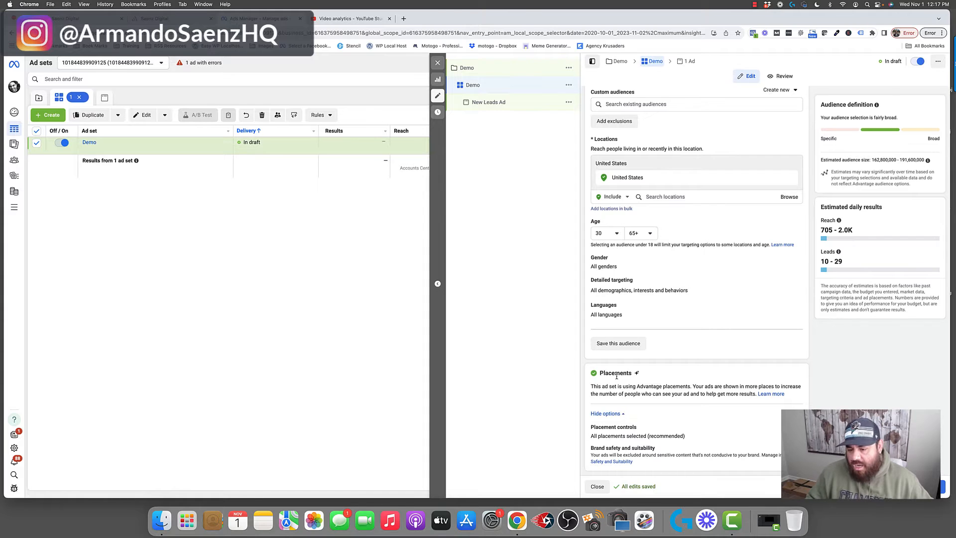
{"action": "left_click", "coordinate": [647, 431]}
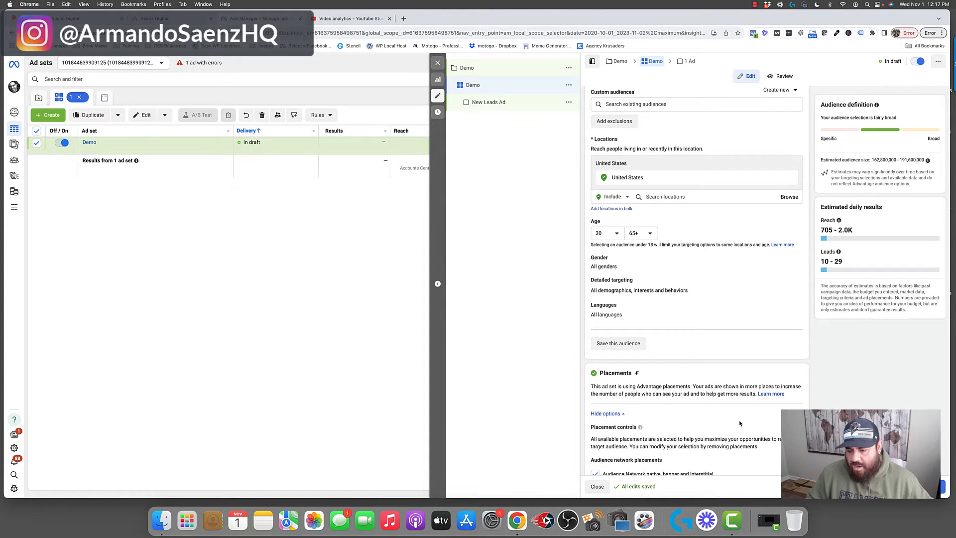
{"action": "scroll", "coordinate": [640, 418], "scroll_direction": "down", "scroll_amount": 3}
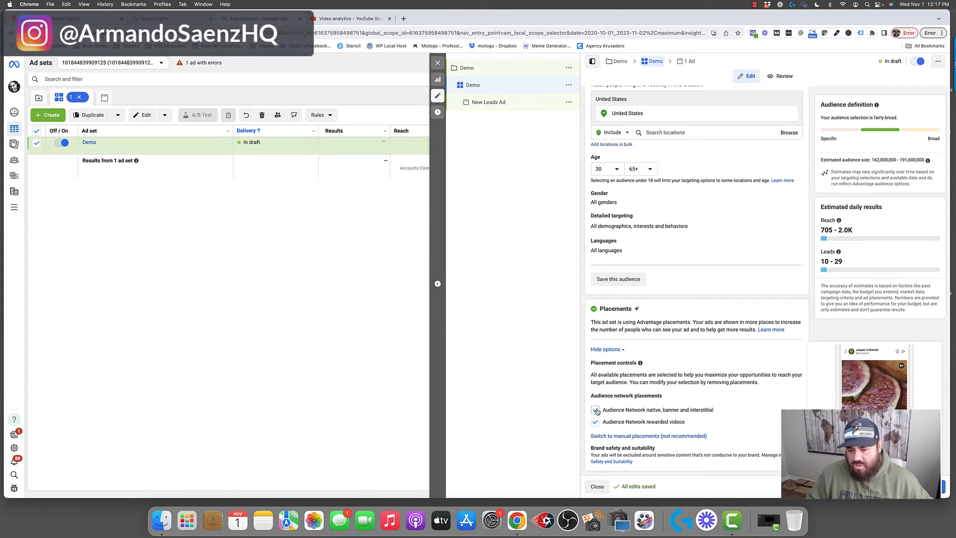
{"action": "left_click", "coordinate": [595, 410]}
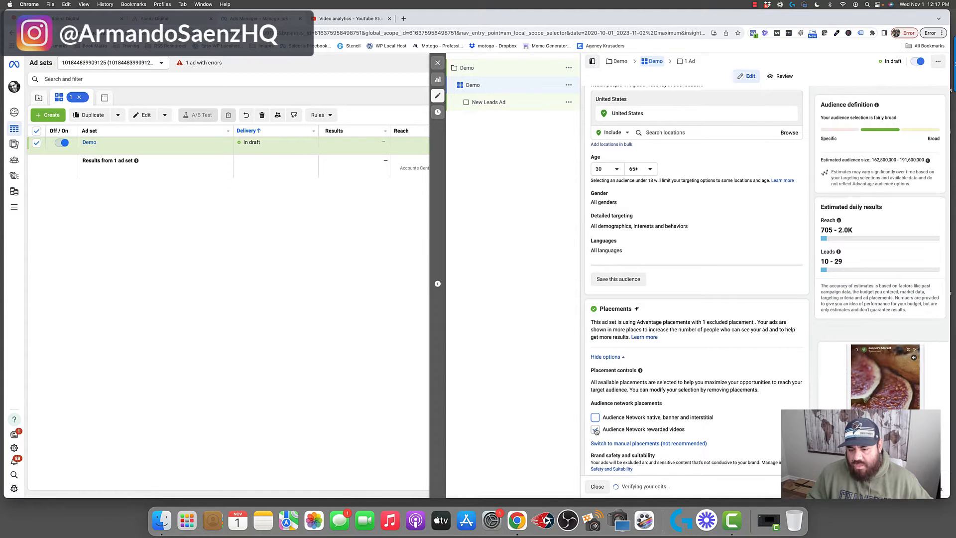
{"action": "left_click", "coordinate": [595, 429]}
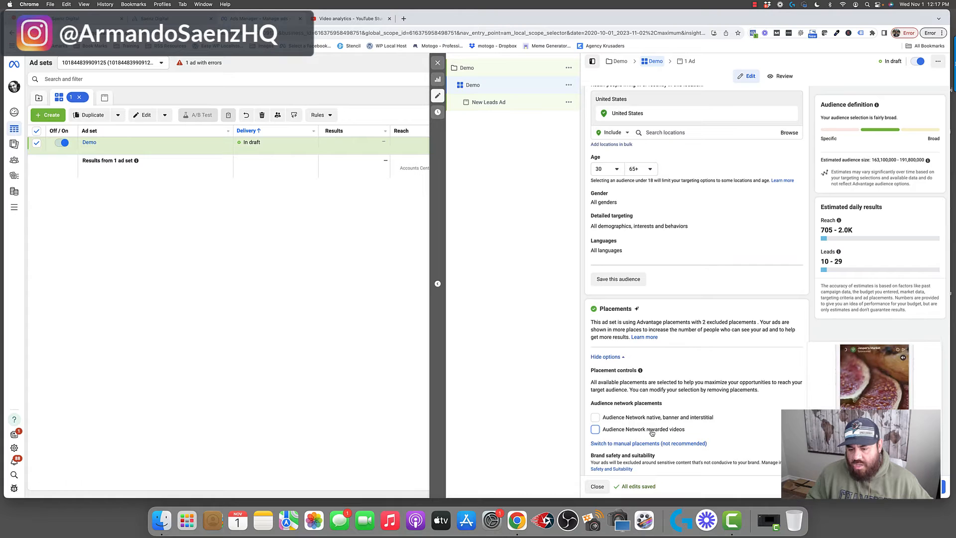
Step: Switch the ad set to manual placements and leave Instagram out, keeping Facebook as the platform
{"action": "scroll", "coordinate": [653, 432], "scroll_direction": "down", "scroll_amount": 1}
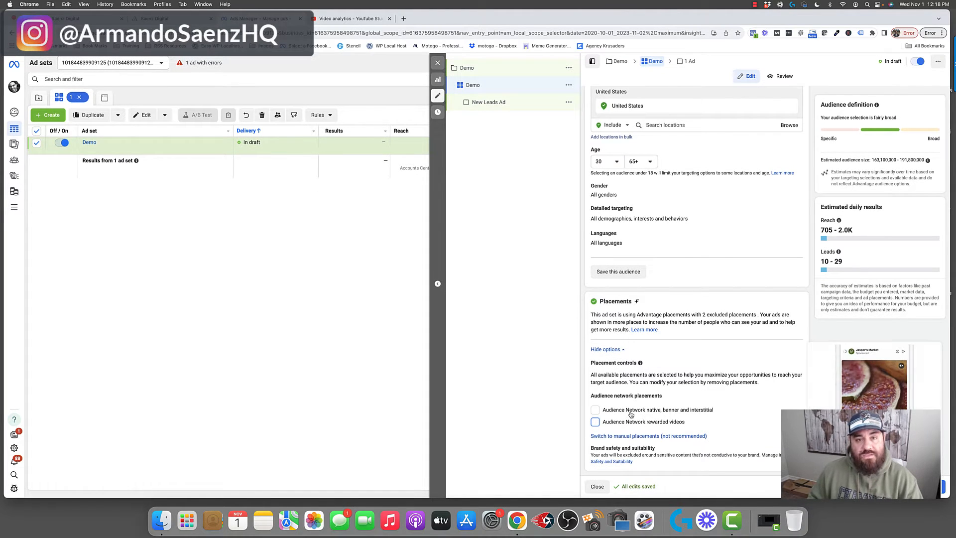
{"action": "left_click", "coordinate": [618, 437]}
{"action": "scroll", "coordinate": [622, 436], "scroll_direction": "down", "scroll_amount": 2}
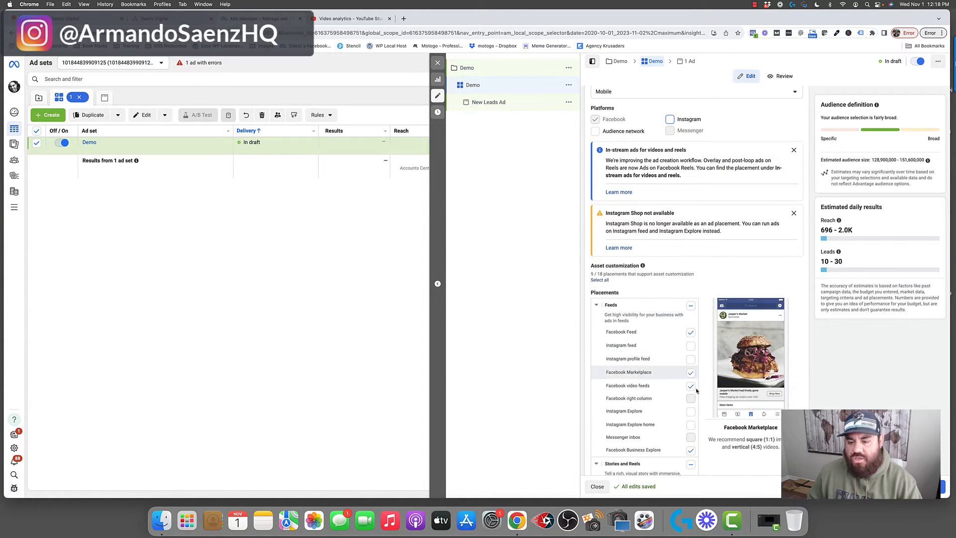
{"action": "scroll", "coordinate": [672, 368], "scroll_direction": "up", "scroll_amount": 10}
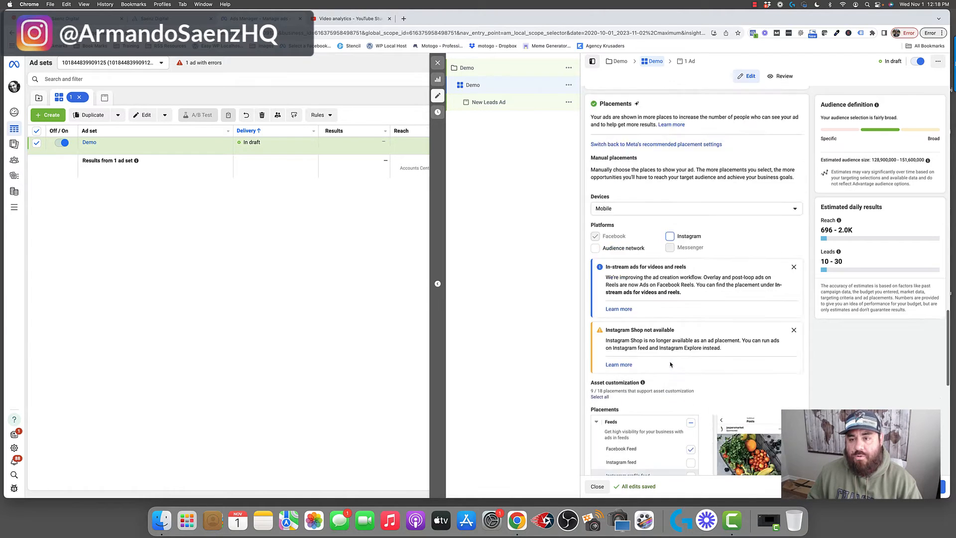
Step: Open the New Leads Ad and add the "A SIMPLE WAY TO PROMOTE YOUR LOCAL BUSINESS" image as its media
{"action": "left_click", "coordinate": [490, 103]}
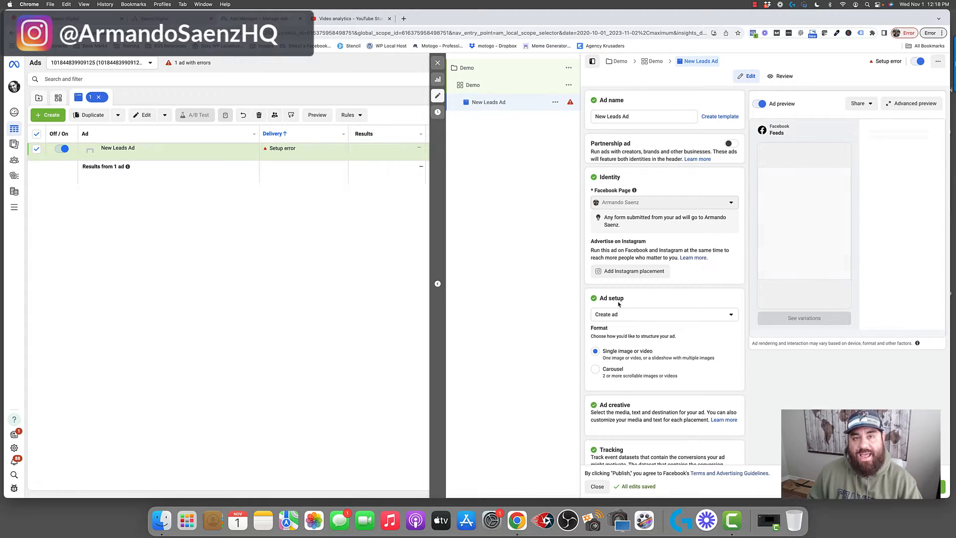
{"action": "scroll", "coordinate": [652, 309], "scroll_direction": "down", "scroll_amount": 2}
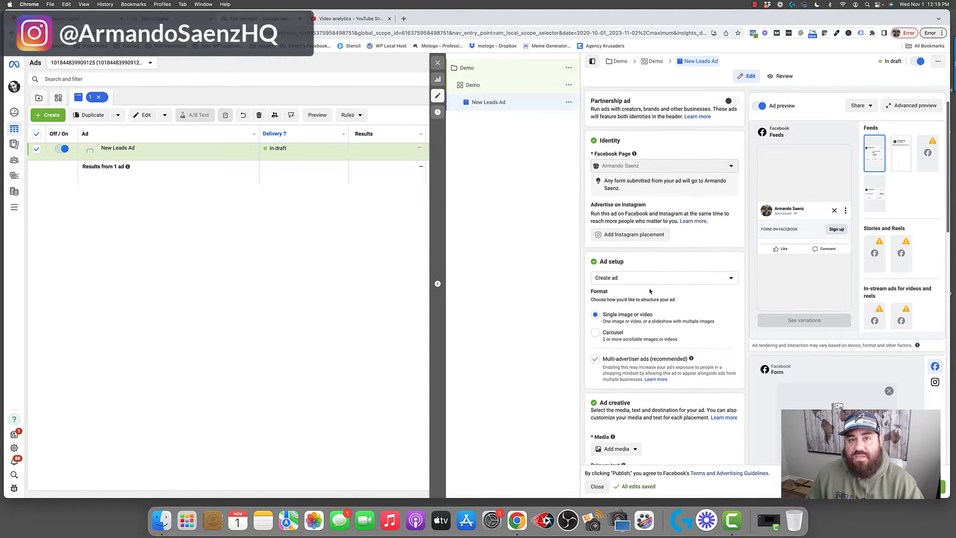
{"action": "scroll", "coordinate": [672, 291], "scroll_direction": "down", "scroll_amount": 2}
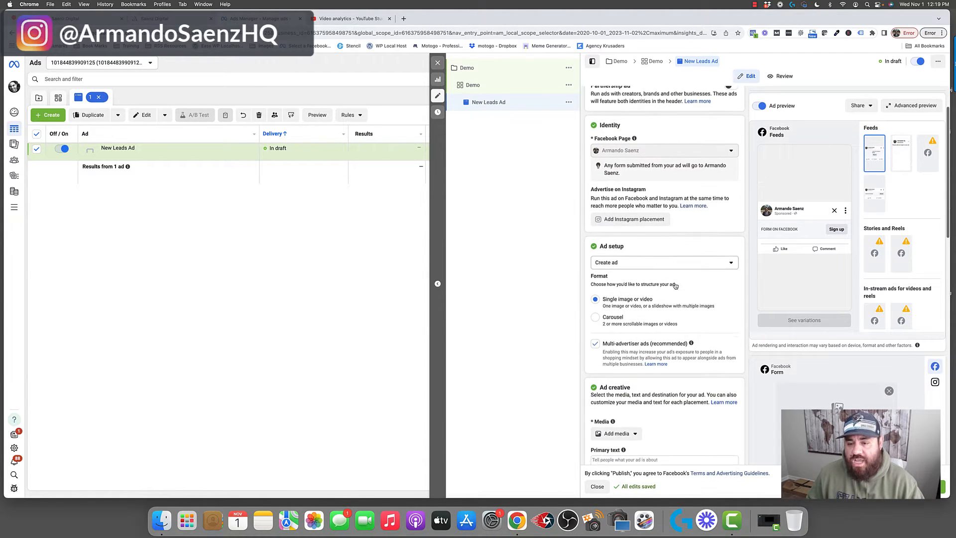
{"action": "scroll", "coordinate": [659, 269], "scroll_direction": "down", "scroll_amount": 3}
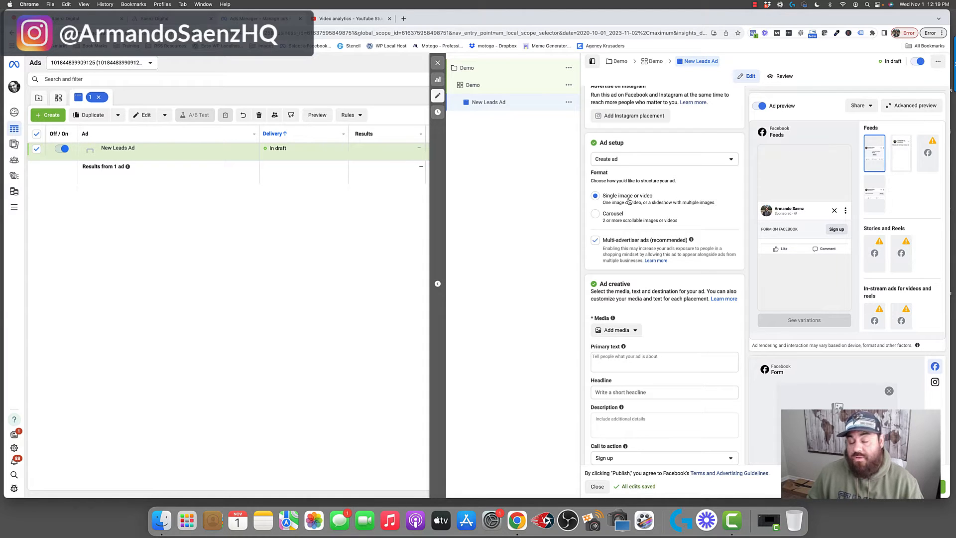
{"action": "scroll", "coordinate": [628, 201], "scroll_direction": "down", "scroll_amount": 1}
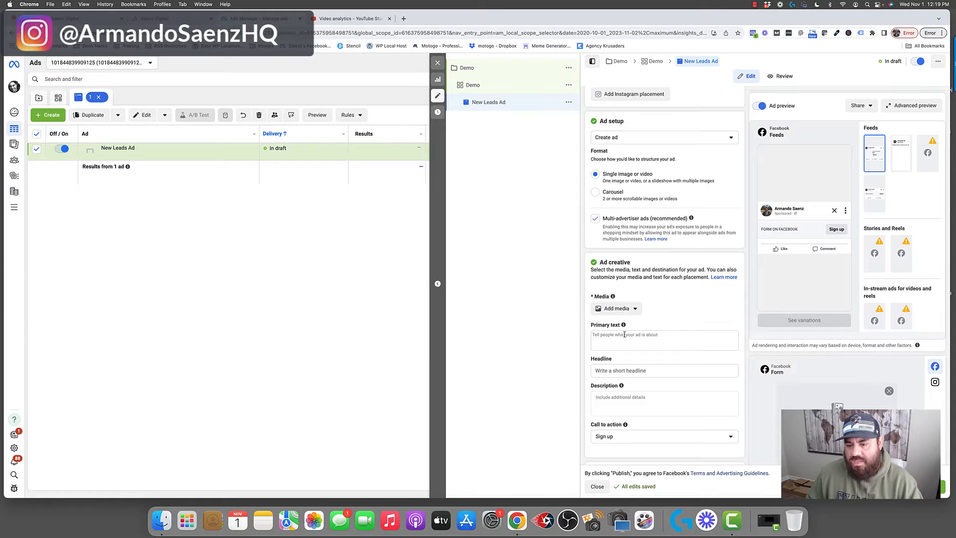
{"action": "scroll", "coordinate": [679, 256], "scroll_direction": "down", "scroll_amount": 2}
{"action": "scroll", "coordinate": [679, 257], "scroll_direction": "down", "scroll_amount": 3}
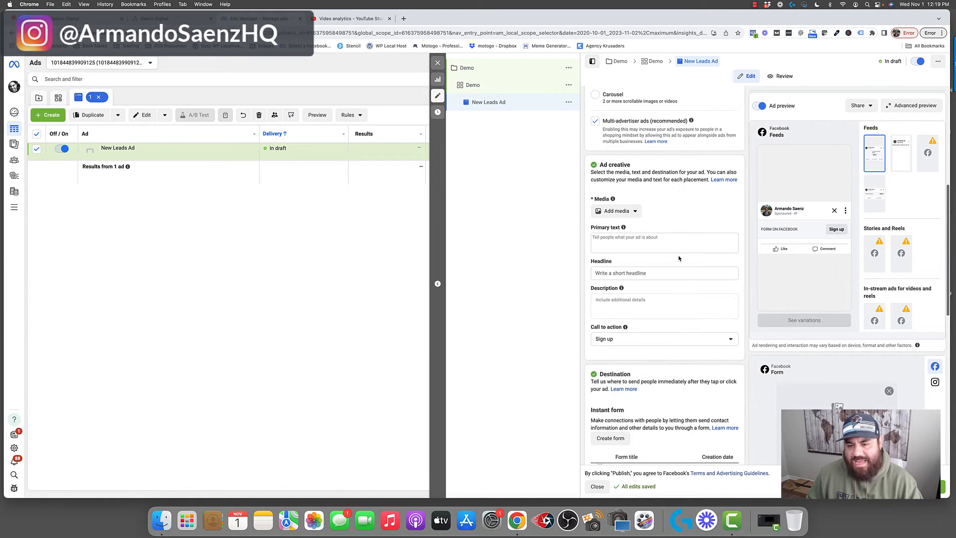
{"action": "left_click", "coordinate": [639, 213]}
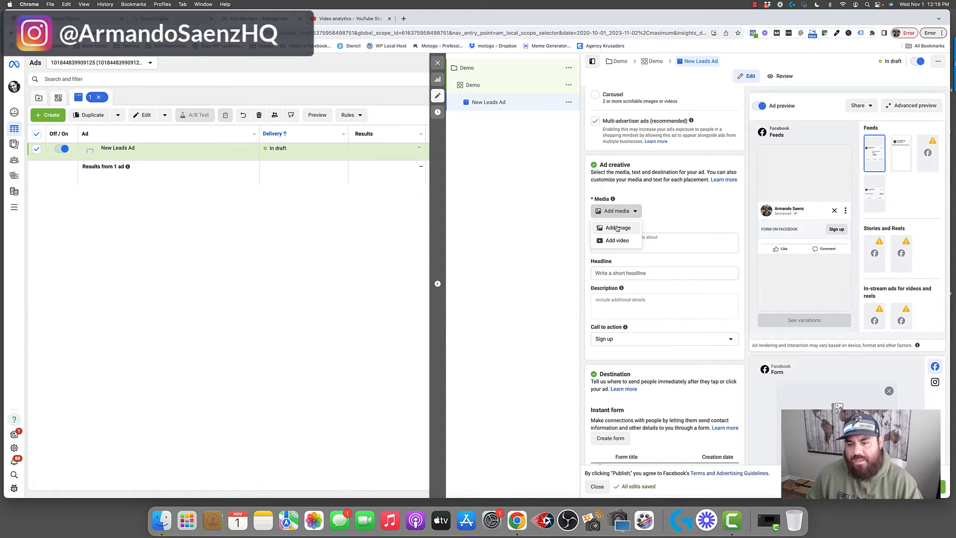
{"action": "left_click", "coordinate": [617, 228]}
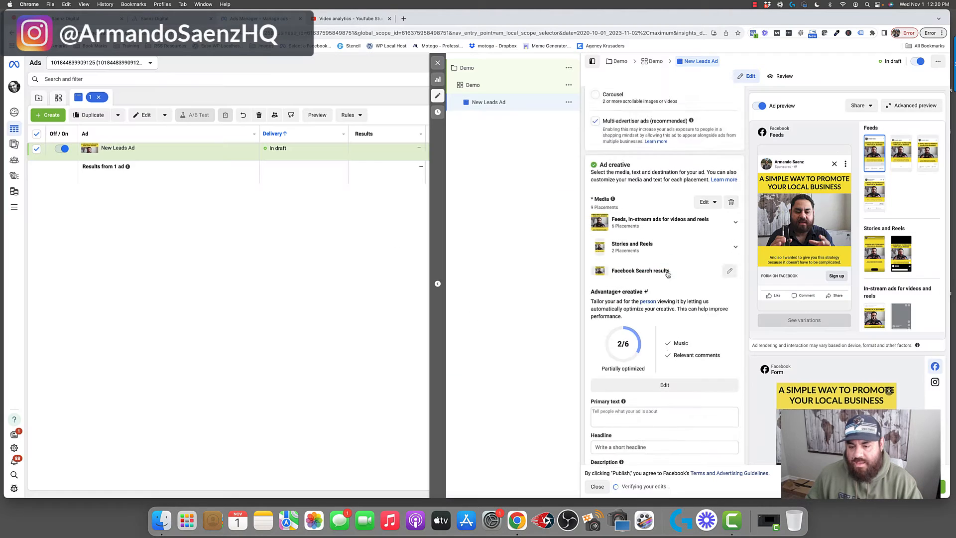
Step: Enter the primary text "This is where the offer goes. Enter a good offer here" and the headline "We can help"
{"action": "scroll", "coordinate": [618, 247], "scroll_direction": "down", "scroll_amount": 5}
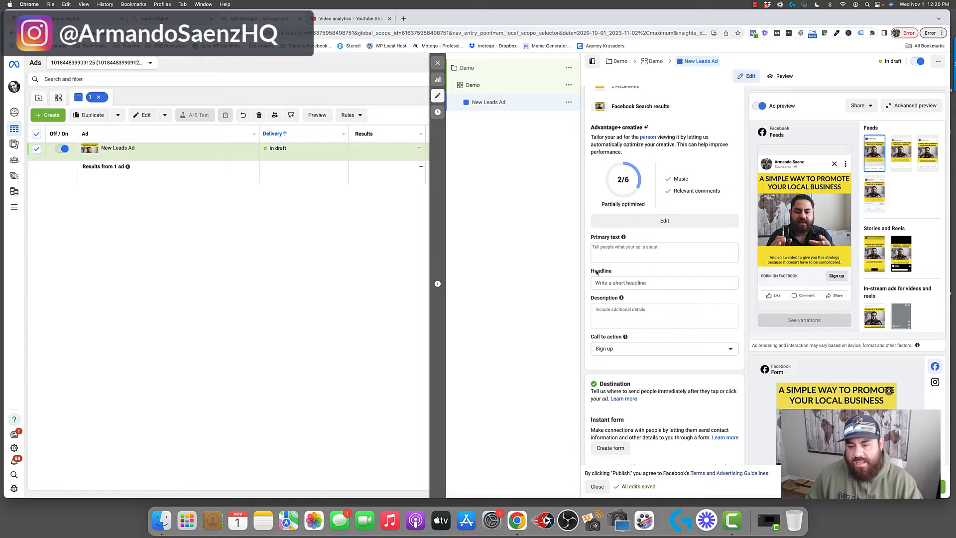
{"action": "left_click", "coordinate": [624, 250]}
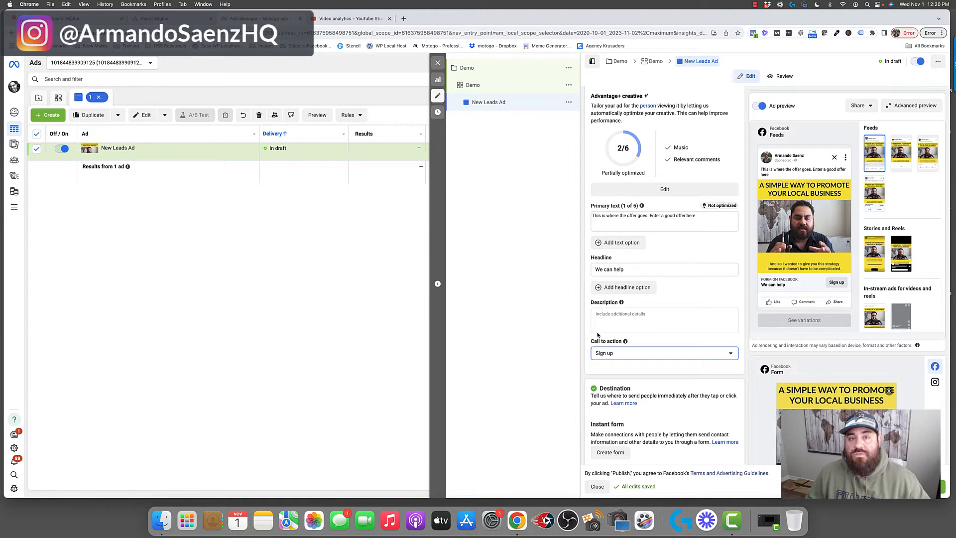
Step: Set the ad's call to action to Learn more, trying Get quote first
{"action": "scroll", "coordinate": [597, 335], "scroll_direction": "down", "scroll_amount": 1}
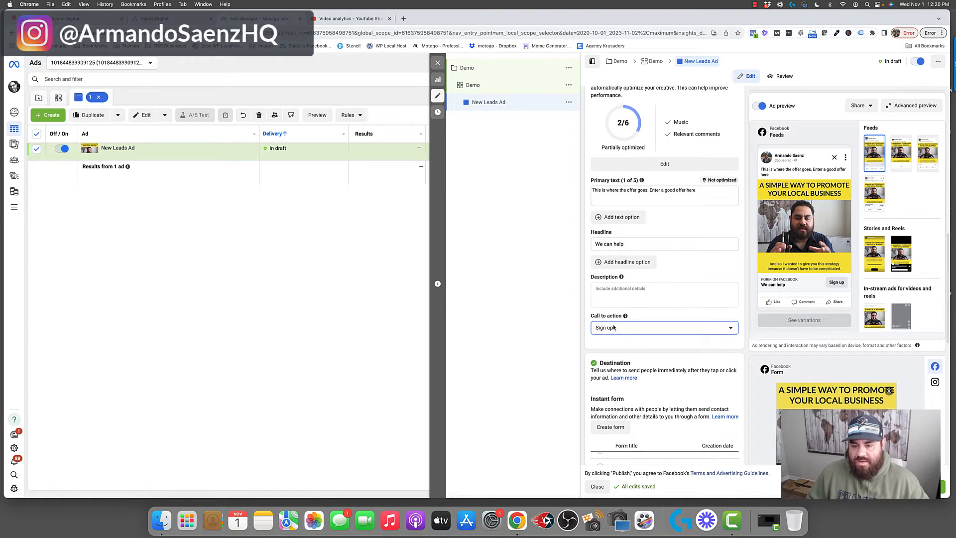
{"action": "left_click_drag", "start_coordinate": [591, 316], "coordinate": [622, 317]}
{"action": "left_click", "coordinate": [623, 317]}
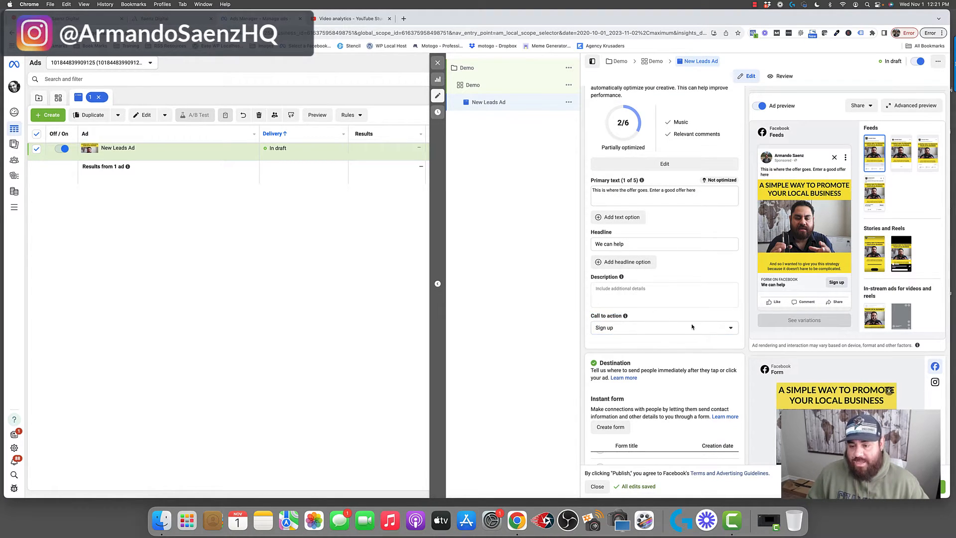
{"action": "left_click", "coordinate": [723, 329]}
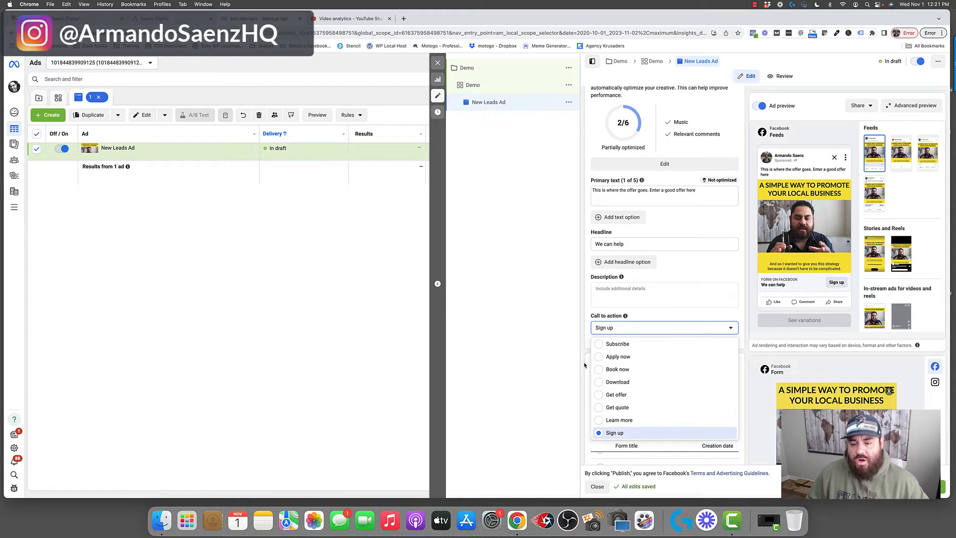
{"action": "scroll", "coordinate": [616, 346], "scroll_direction": "down", "scroll_amount": 2}
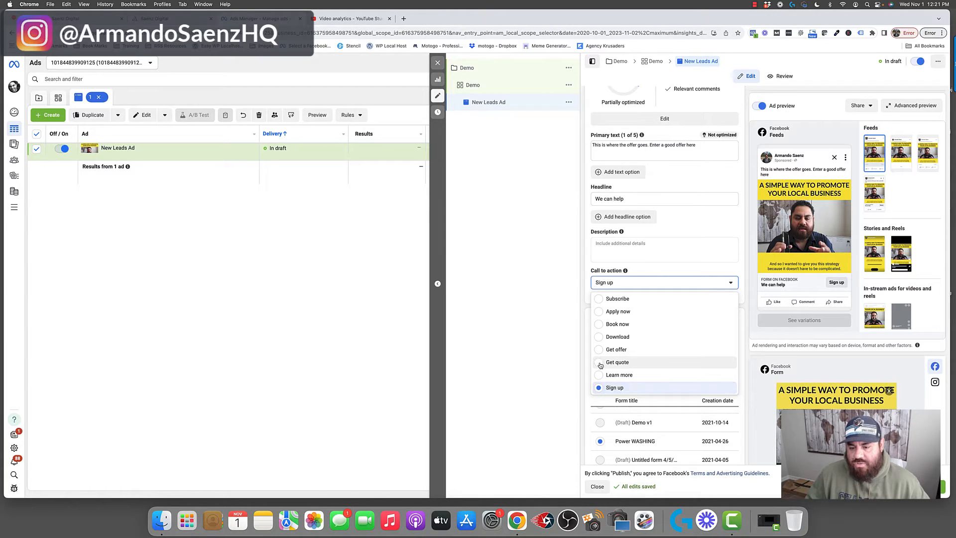
{"action": "left_click", "coordinate": [600, 364]}
{"action": "left_click", "coordinate": [619, 284]}
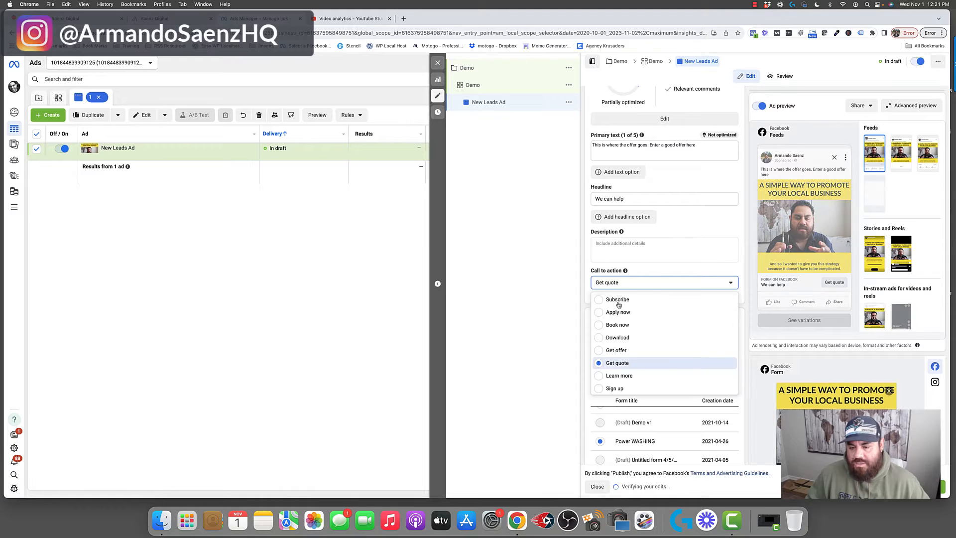
{"action": "left_click", "coordinate": [600, 375]}
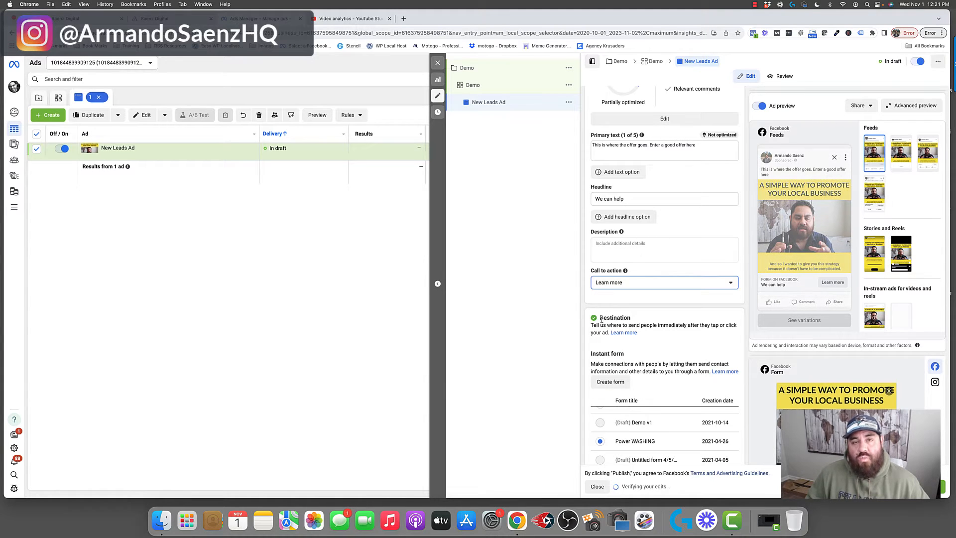
Step: Review the existing instant forms under the ad's destination and the CRM, website, app and offline event tracking options
{"action": "scroll", "coordinate": [616, 382], "scroll_direction": "down", "scroll_amount": 5}
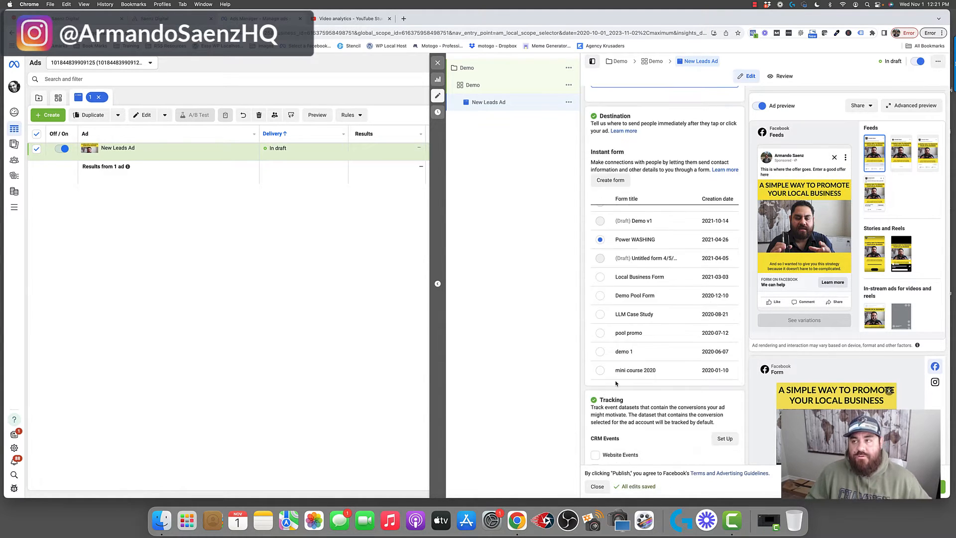
{"action": "scroll", "coordinate": [624, 329], "scroll_direction": "up", "scroll_amount": 2}
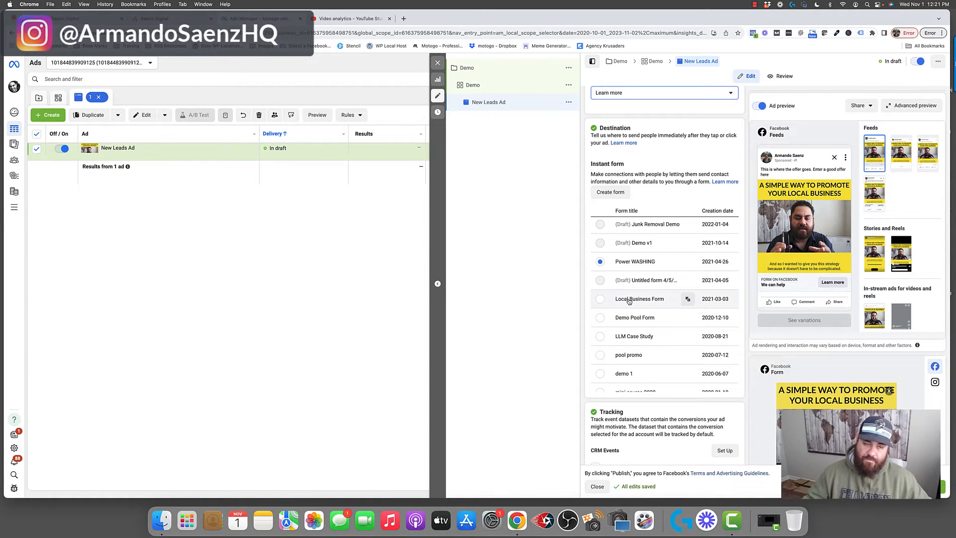
{"action": "scroll", "coordinate": [628, 301], "scroll_direction": "down", "scroll_amount": 5}
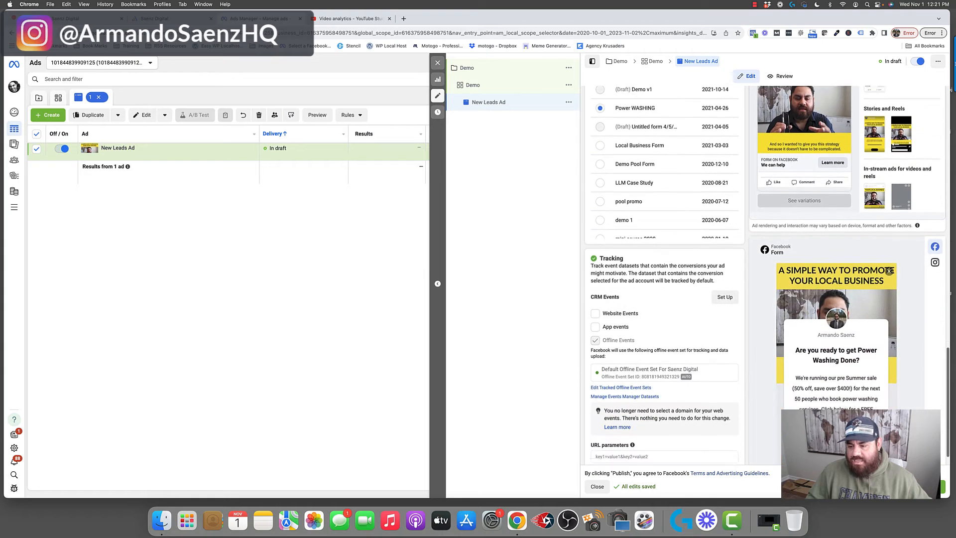
{"action": "scroll", "coordinate": [734, 389], "scroll_direction": "up", "scroll_amount": 3}
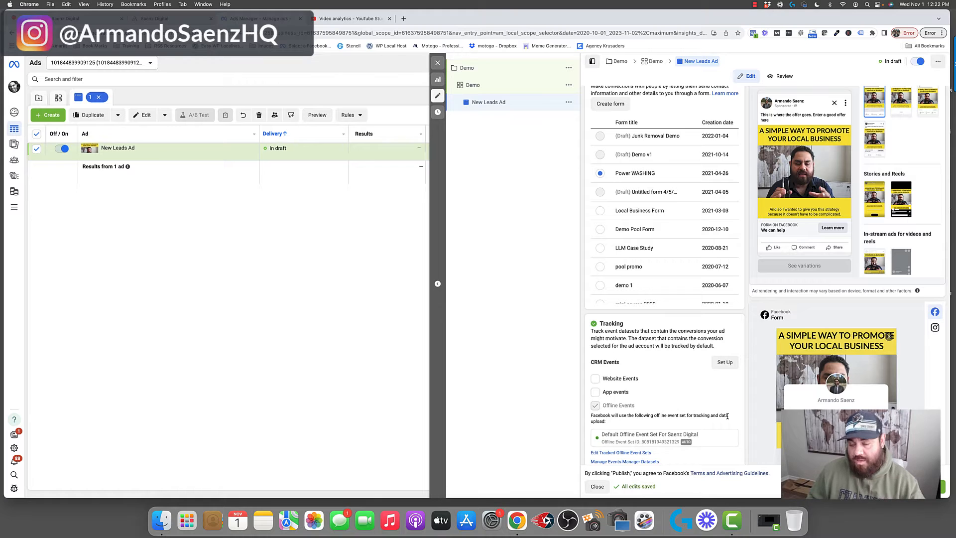
{"action": "scroll", "coordinate": [722, 388], "scroll_direction": "down", "scroll_amount": 3}
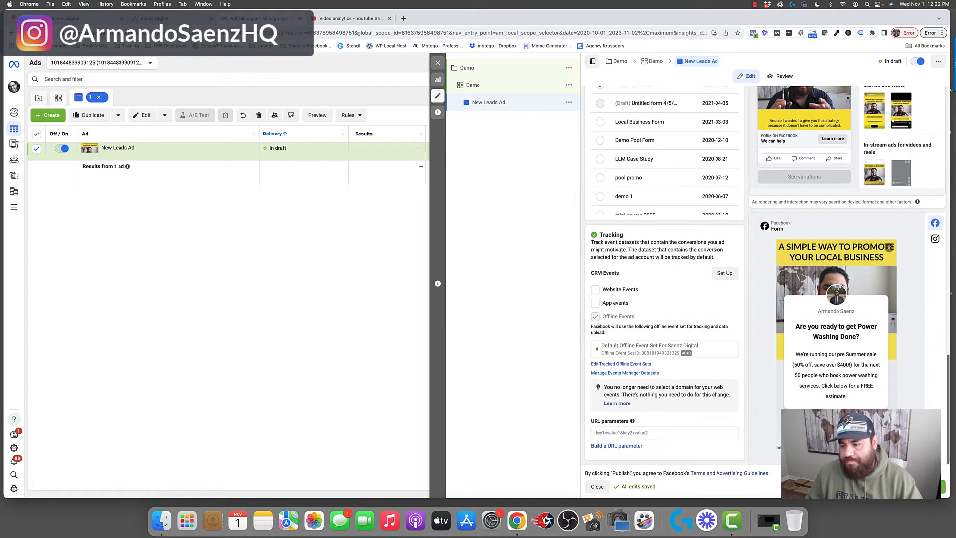
{"action": "scroll", "coordinate": [719, 355], "scroll_direction": "up", "scroll_amount": 2}
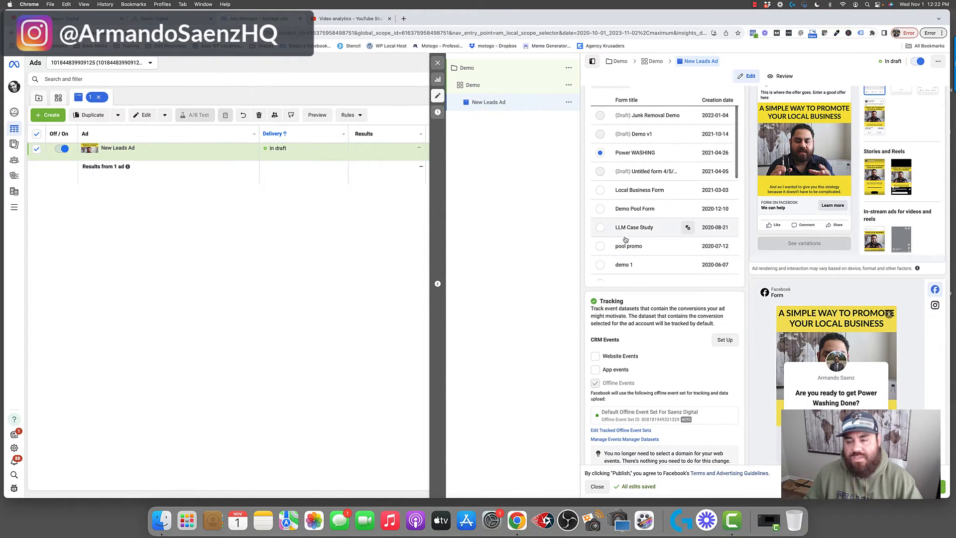
{"action": "scroll", "coordinate": [612, 227], "scroll_direction": "up", "scroll_amount": 3}
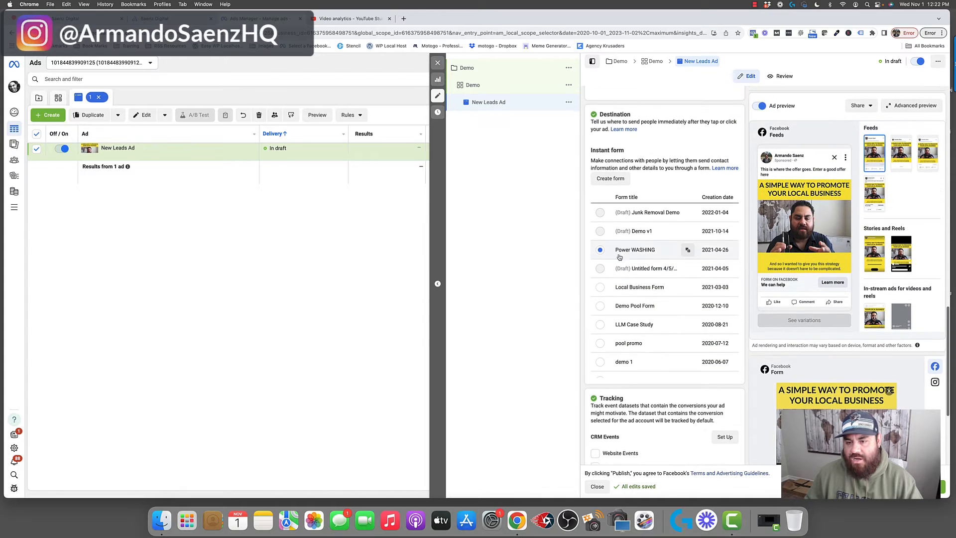
Step: Start a new instant form with the More volume form type, previewing Rich Creative before choosing
{"action": "left_click", "coordinate": [610, 180]}
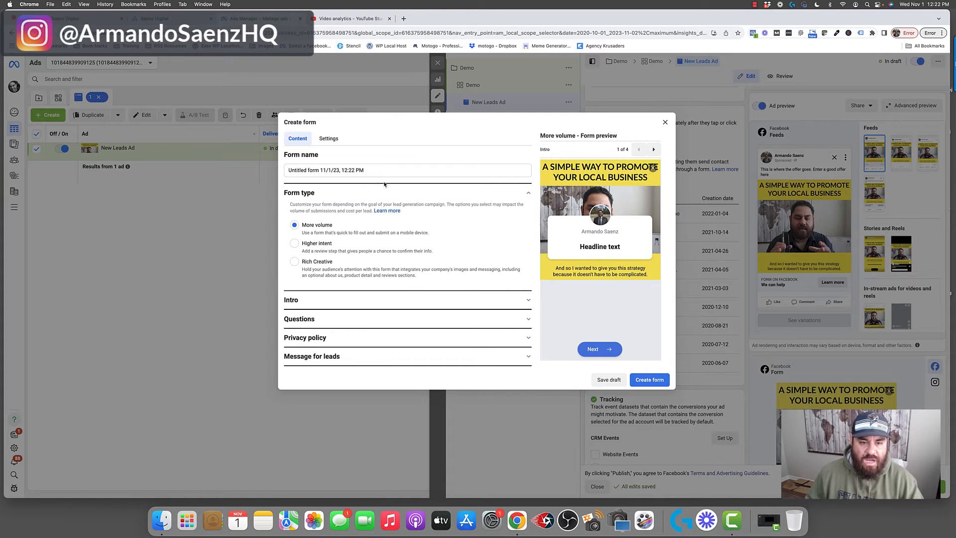
{"action": "left_click", "coordinate": [374, 169]}
{"action": "left_click_drag", "start_coordinate": [374, 169], "coordinate": [273, 168]}
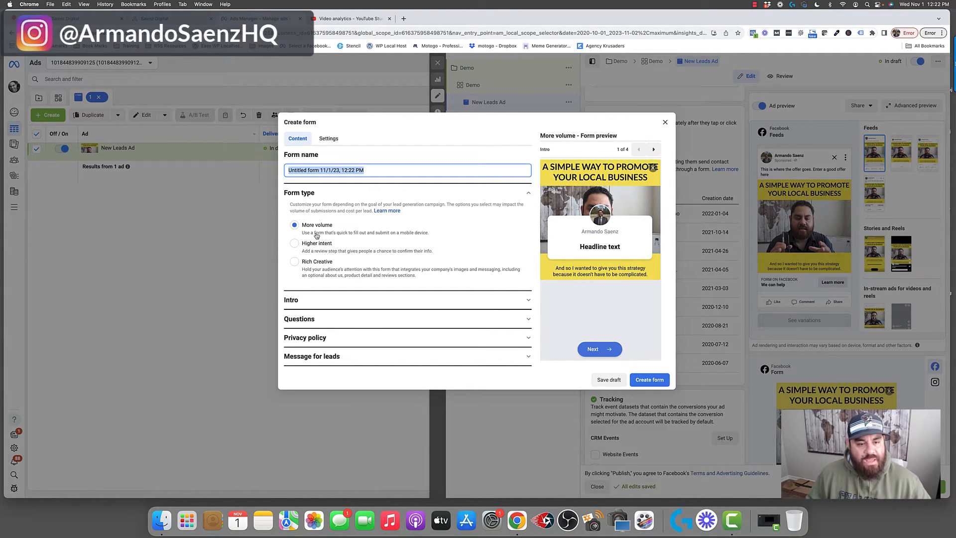
{"action": "left_click", "coordinate": [294, 262]}
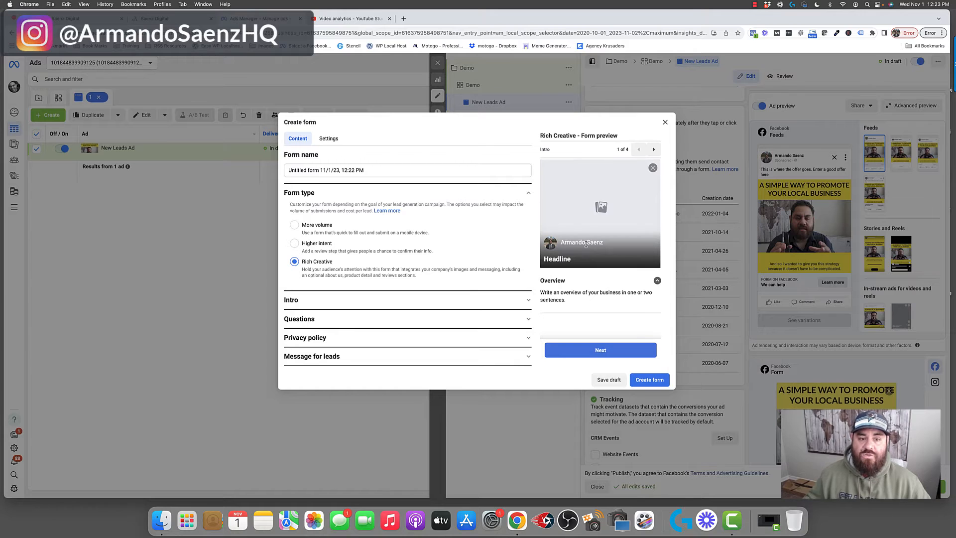
{"action": "left_click", "coordinate": [294, 225]}
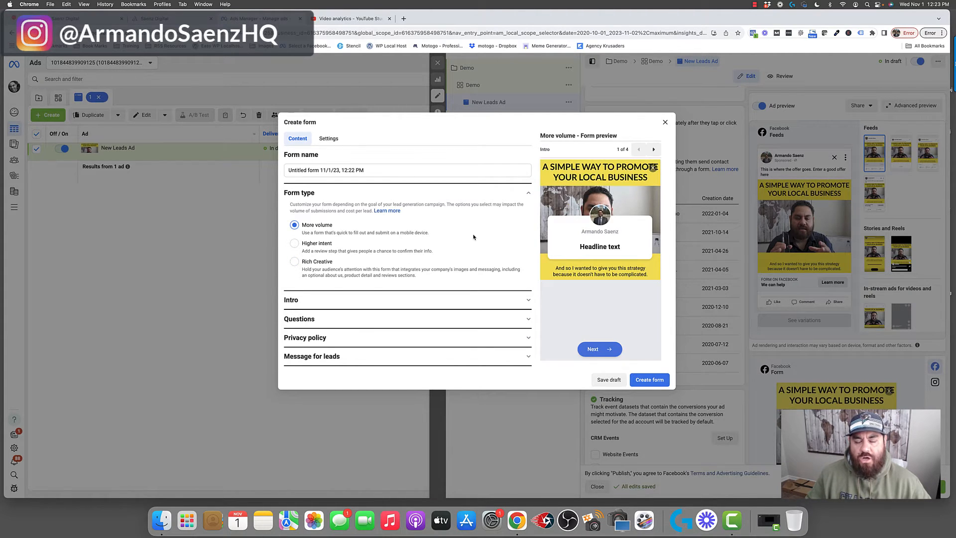
Step: Keep the ad's image as the form's intro background and enter the greeting description "Tell us about your porject...."
{"action": "left_click", "coordinate": [342, 299]}
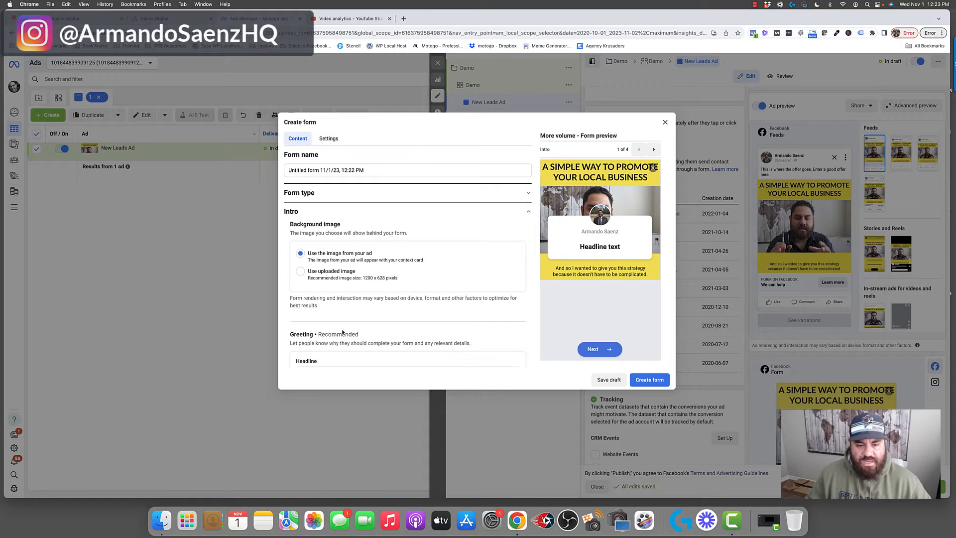
{"action": "scroll", "coordinate": [382, 310], "scroll_direction": "down", "scroll_amount": 3}
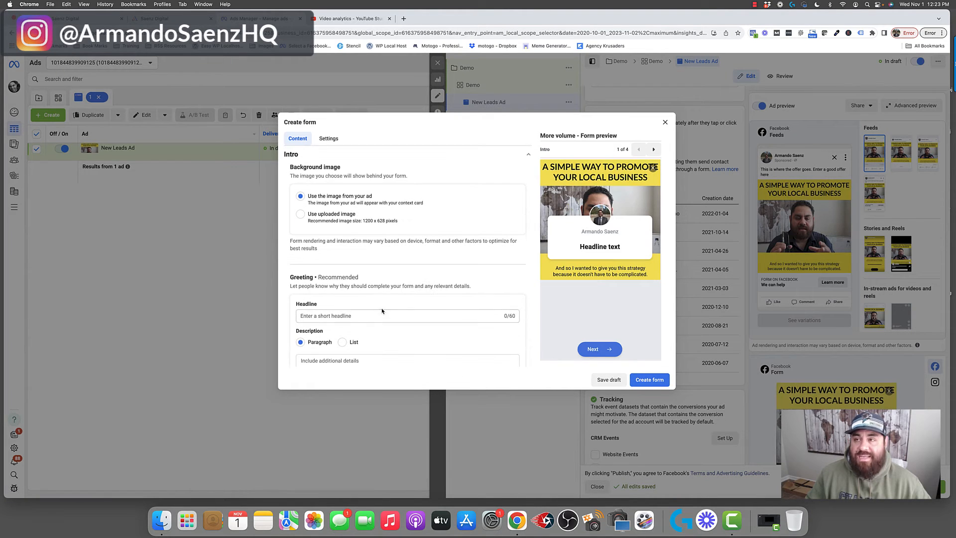
{"action": "scroll", "coordinate": [383, 304], "scroll_direction": "up", "scroll_amount": 2}
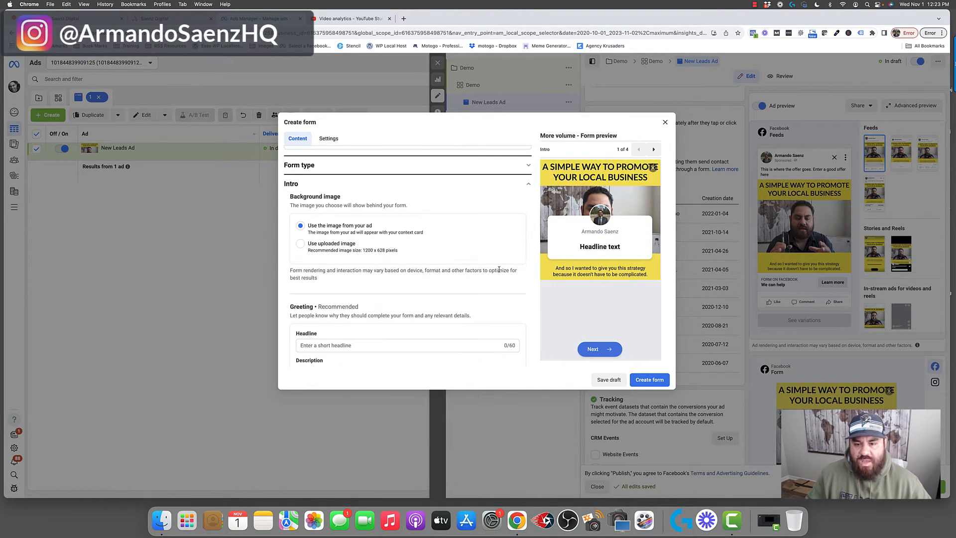
{"action": "left_click_drag", "start_coordinate": [579, 247], "coordinate": [622, 247]}
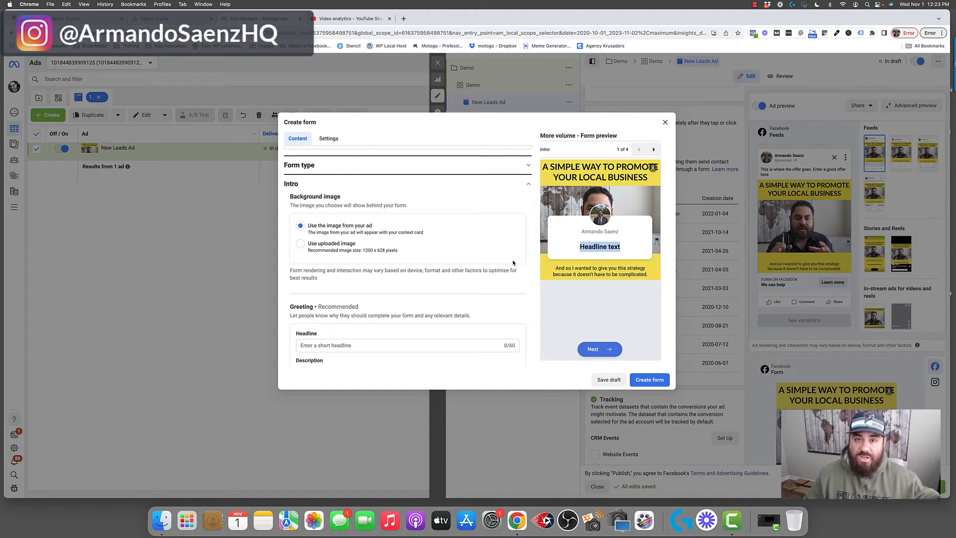
{"action": "scroll", "coordinate": [512, 258], "scroll_direction": "down", "scroll_amount": 3}
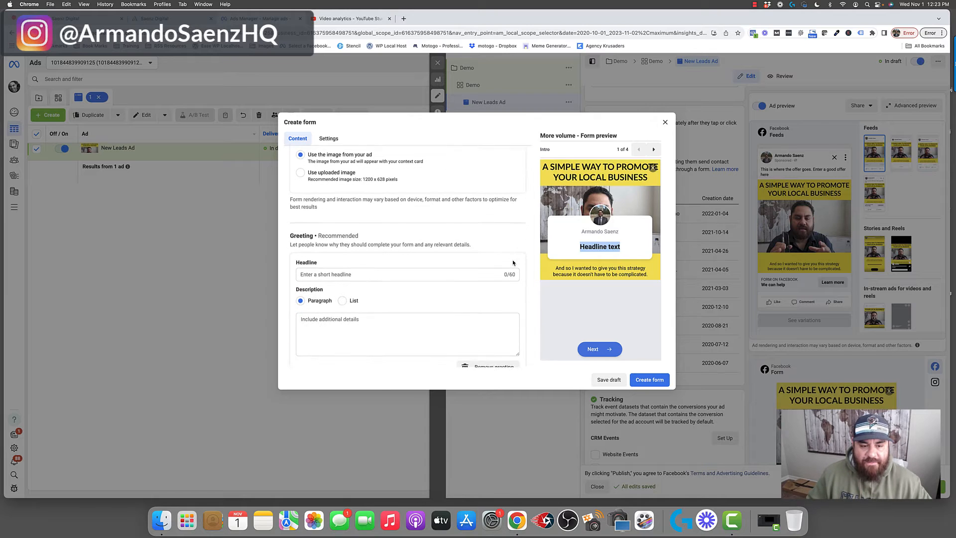
{"action": "left_click", "coordinate": [441, 350]}
{"action": "scroll", "coordinate": [433, 351], "scroll_direction": "down", "scroll_amount": 1}
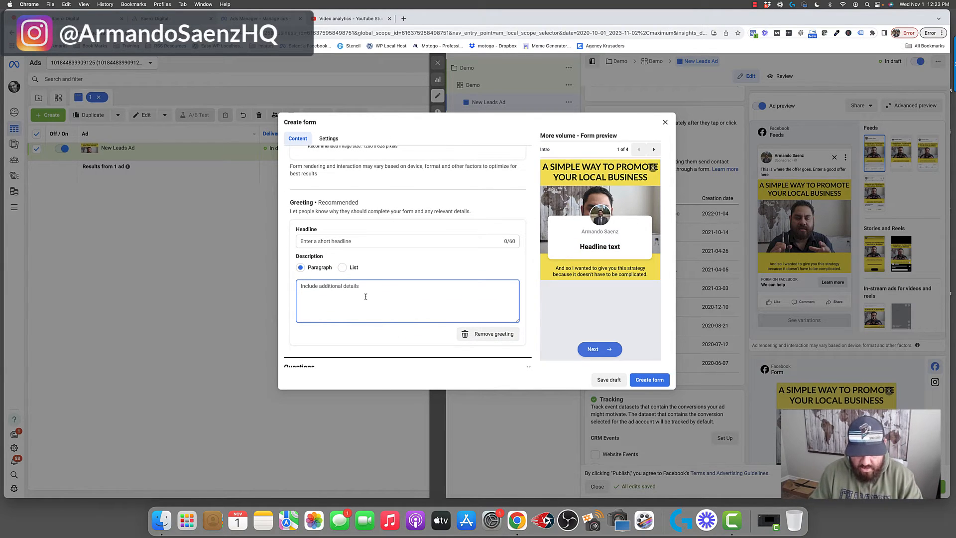
{"action": "type", "text": "Tell us about your porject...."}
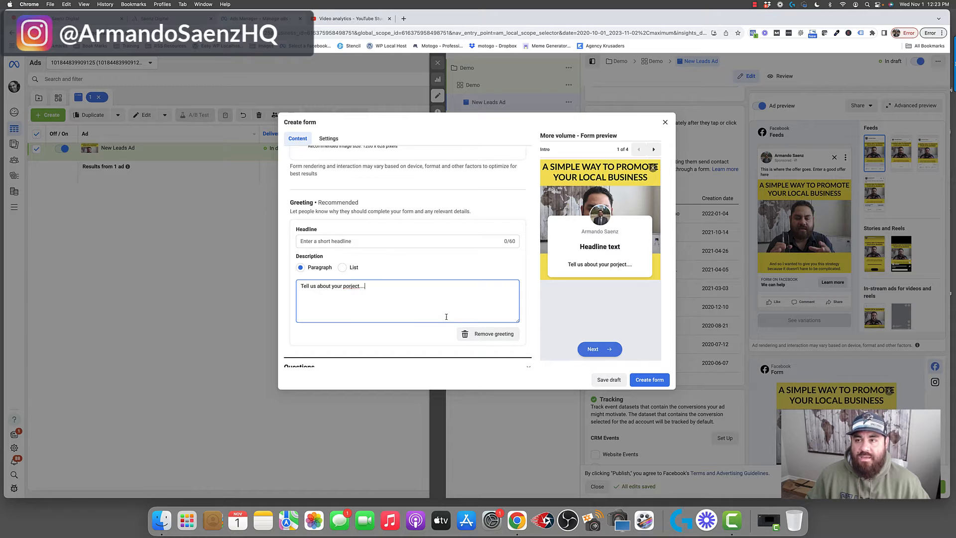
{"action": "scroll", "coordinate": [443, 313], "scroll_direction": "down", "scroll_amount": 2}
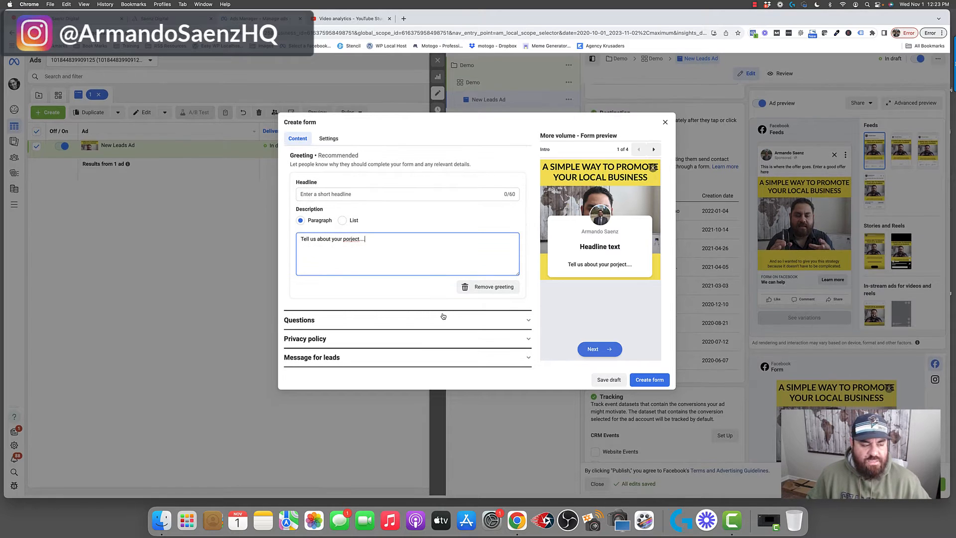
Step: Examine the form's custom and prefill question sections, including the categories of information and question types that can be added
{"action": "left_click", "coordinate": [503, 323]}
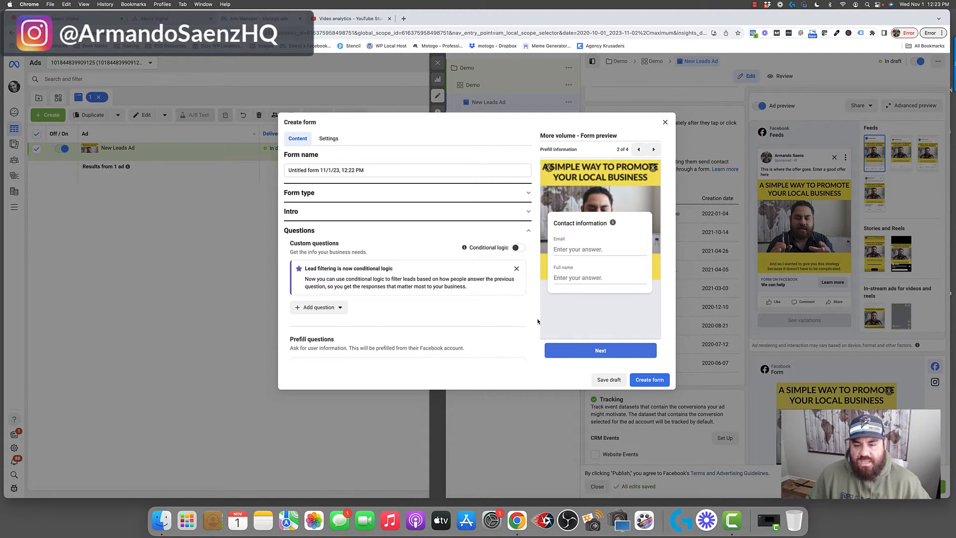
{"action": "scroll", "coordinate": [391, 298], "scroll_direction": "down", "scroll_amount": 1}
{"action": "scroll", "coordinate": [391, 298], "scroll_direction": "down", "scroll_amount": 3}
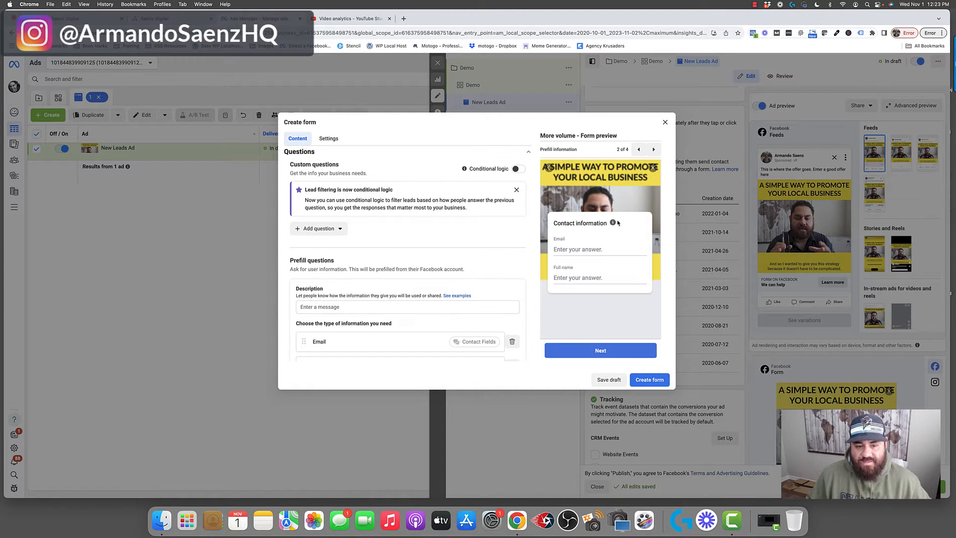
{"action": "scroll", "coordinate": [482, 273], "scroll_direction": "down", "scroll_amount": 3}
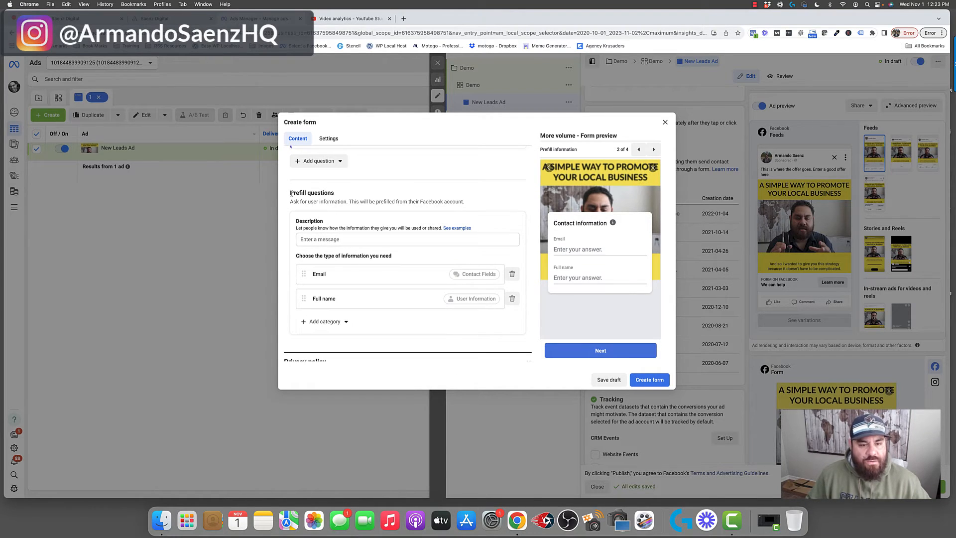
{"action": "left_click_drag", "start_coordinate": [290, 193], "coordinate": [334, 194]}
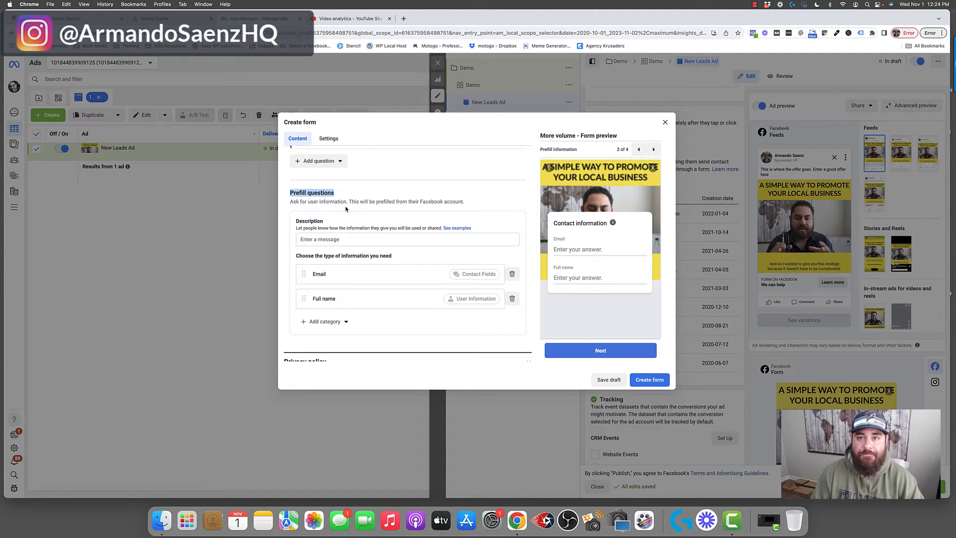
{"action": "left_click", "coordinate": [346, 321]}
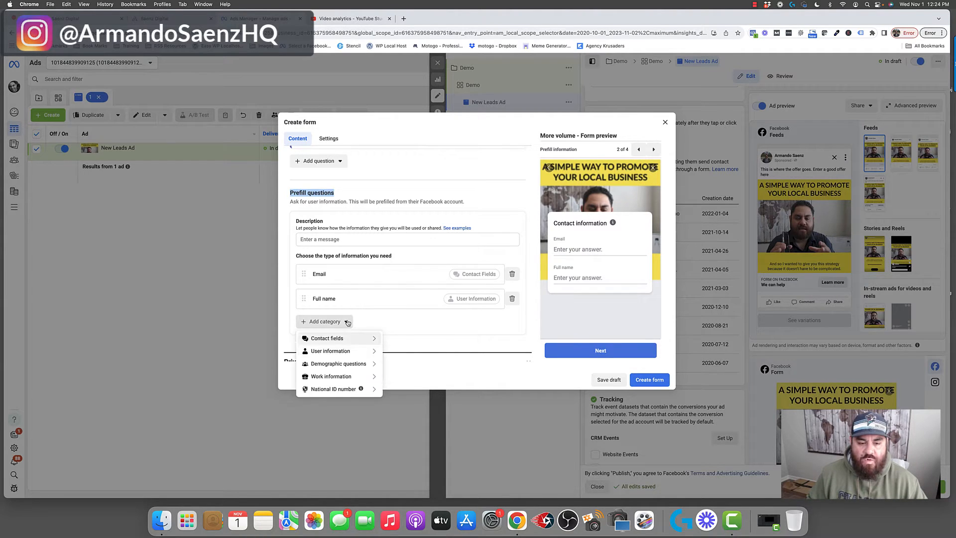
{"action": "mouse_move", "coordinate": [362, 341]}
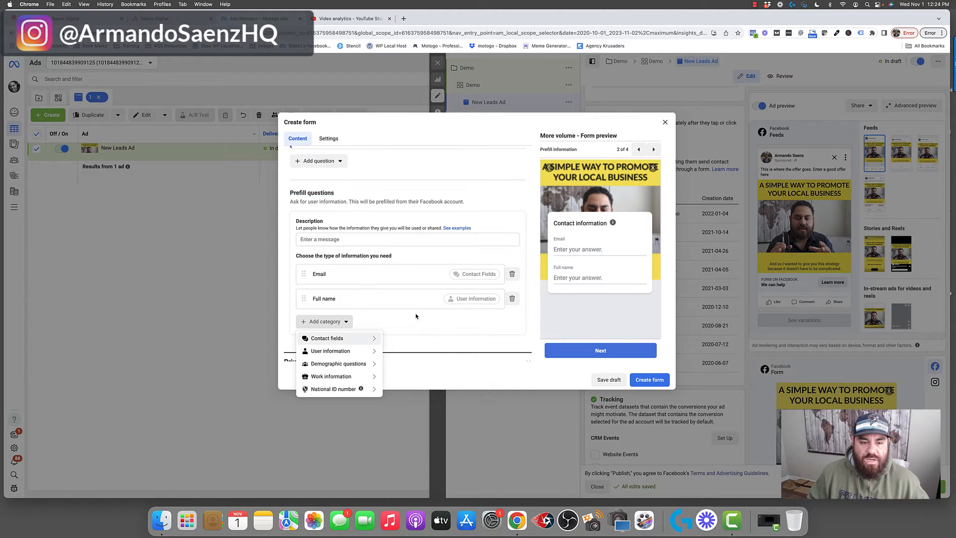
{"action": "scroll", "coordinate": [338, 229], "scroll_direction": "up", "scroll_amount": 3}
{"action": "left_click", "coordinate": [338, 222]}
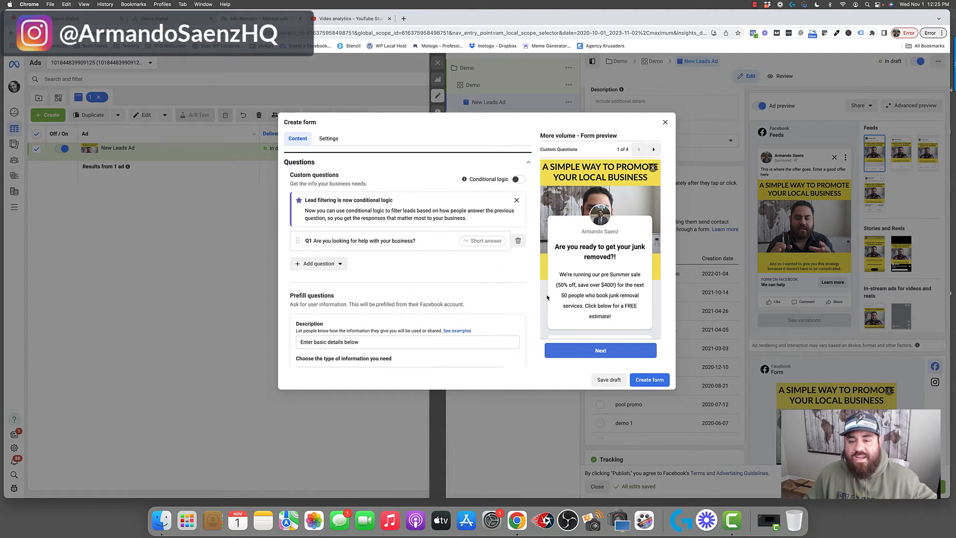
Step: Go through the form preview from the greeting and custom question to contact information, privacy policy and the message for leads
{"action": "scroll", "coordinate": [553, 301], "scroll_direction": "down", "scroll_amount": 2}
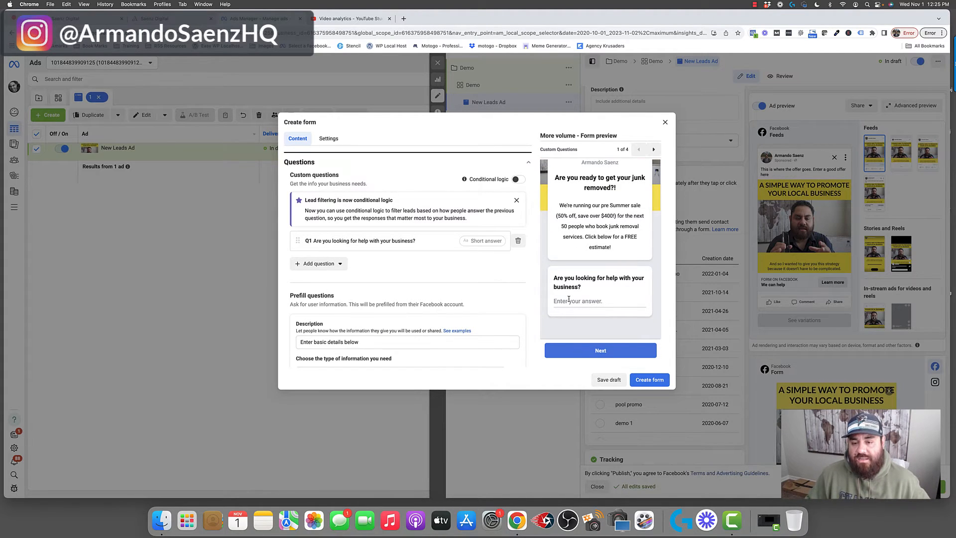
{"action": "left_click_drag", "start_coordinate": [554, 278], "coordinate": [606, 302]}
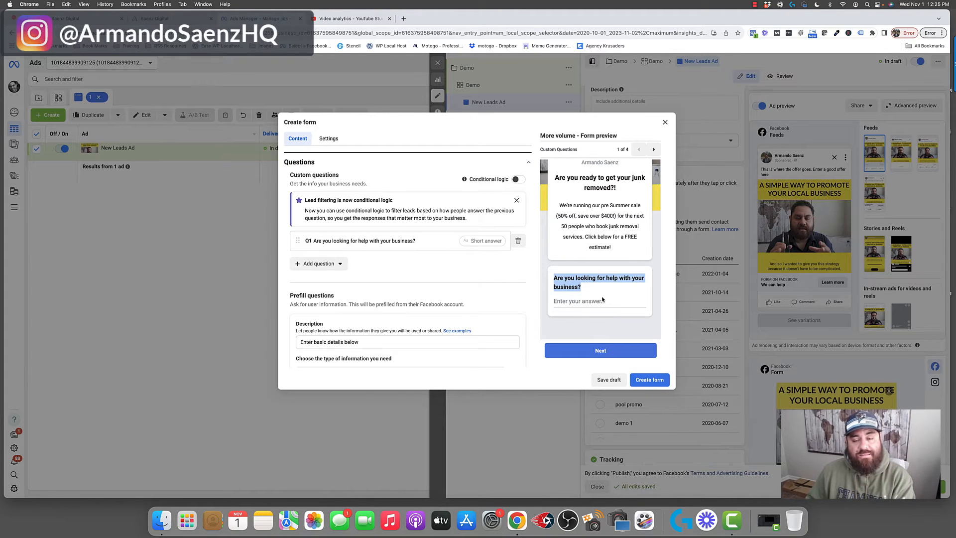
{"action": "left_click", "coordinate": [653, 150]}
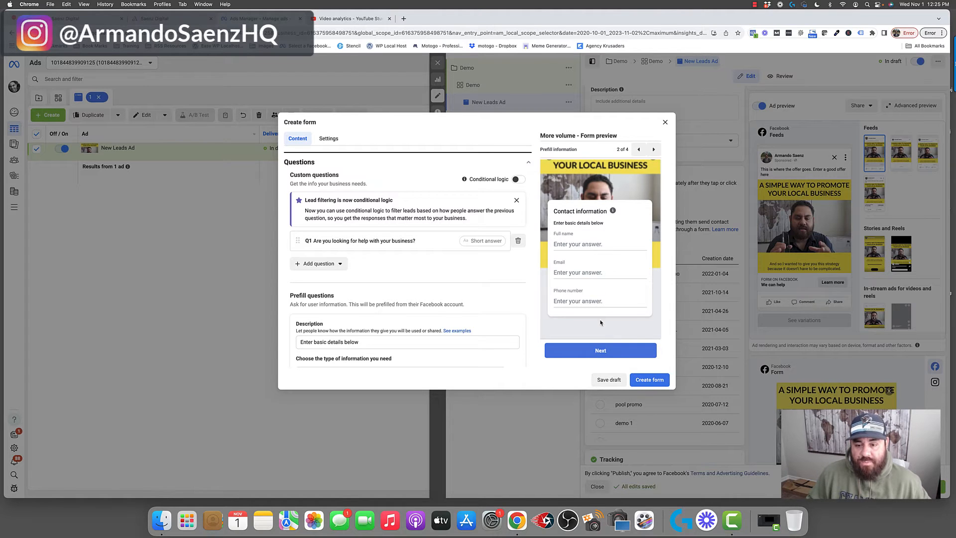
{"action": "left_click", "coordinate": [653, 149]}
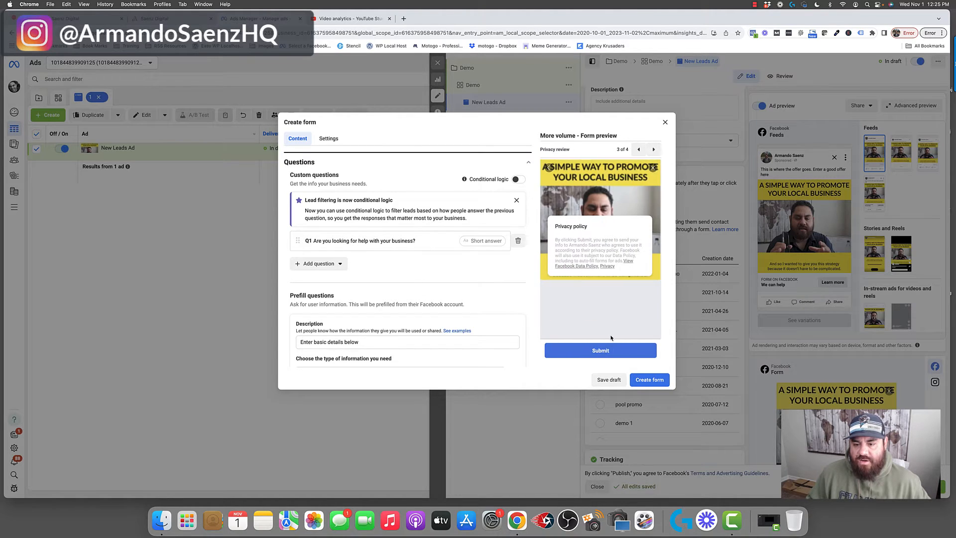
{"action": "left_click", "coordinate": [653, 150]}
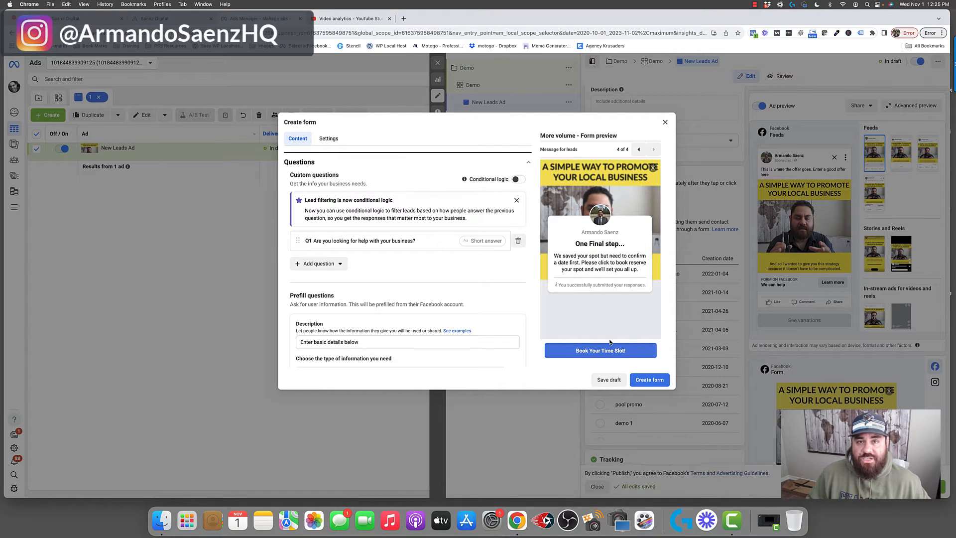
Step: Check the form's prefill fields, privacy policy link and message for leads, and submit the form for creation
{"action": "scroll", "coordinate": [495, 317], "scroll_direction": "down", "scroll_amount": 5}
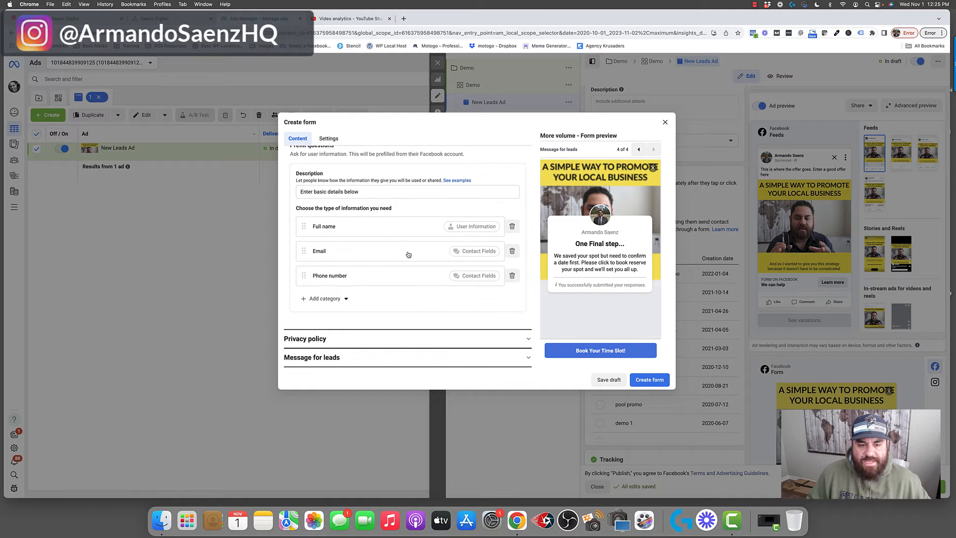
{"action": "left_click", "coordinate": [524, 339]}
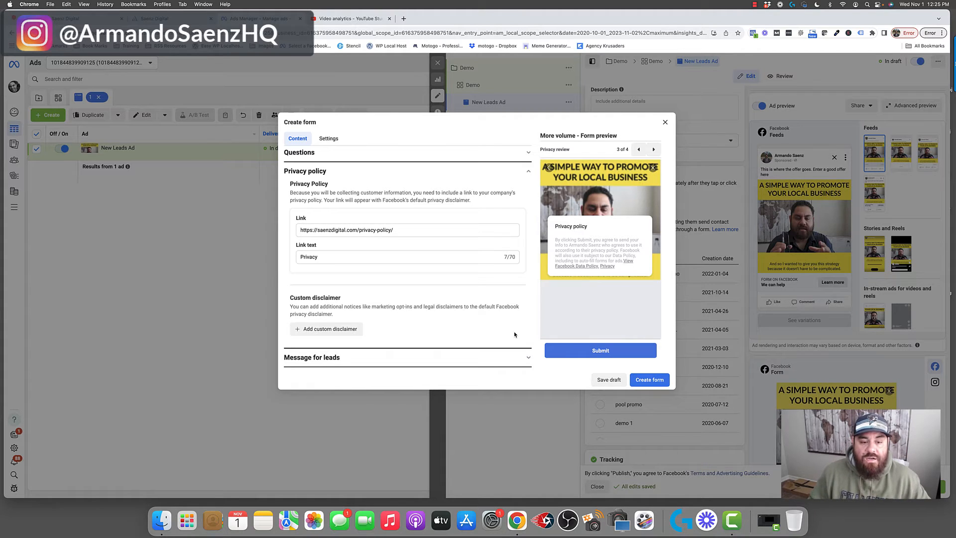
{"action": "left_click", "coordinate": [520, 356]}
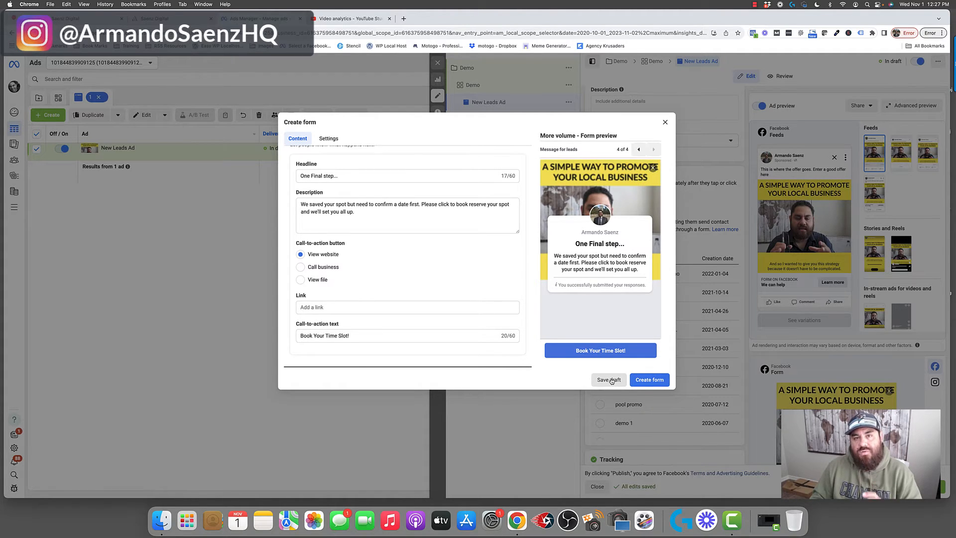
{"action": "left_click", "coordinate": [648, 380]}
Step: Choose Local Business Form as the ad's instant form, trying Demo Pool Form first, and check its preview and the tracking settings
{"action": "scroll", "coordinate": [814, 351], "scroll_direction": "down", "scroll_amount": 2}
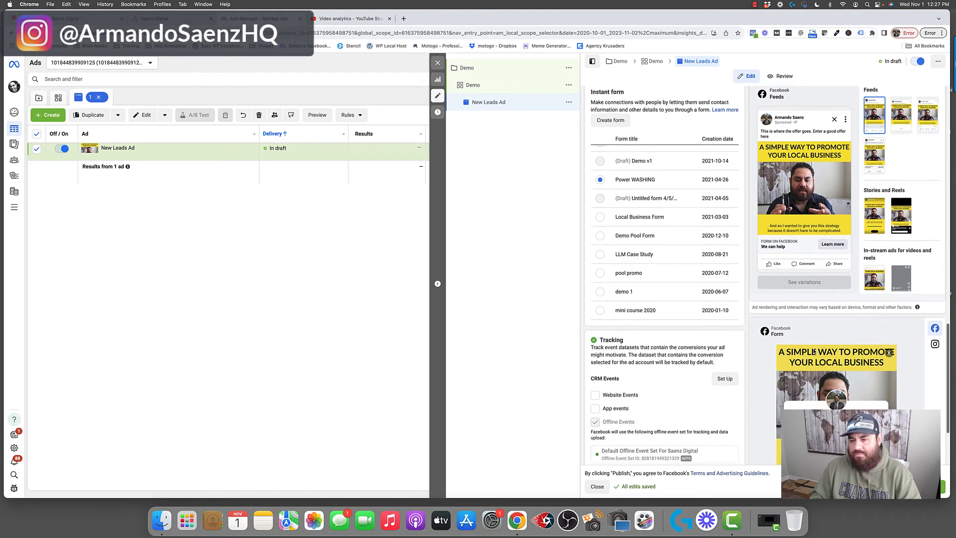
{"action": "left_click", "coordinate": [601, 234]}
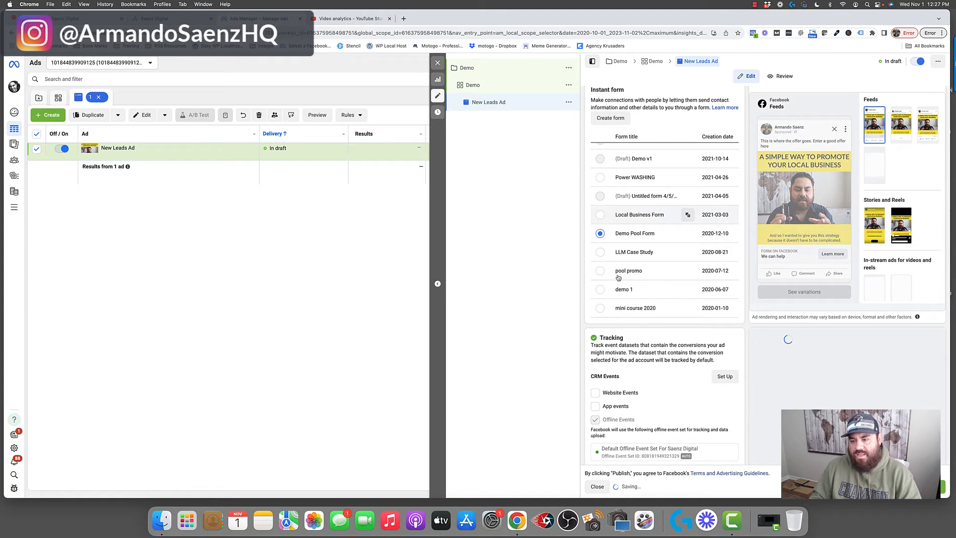
{"action": "left_click", "coordinate": [600, 215]}
{"action": "scroll", "coordinate": [832, 419], "scroll_direction": "down", "scroll_amount": 3}
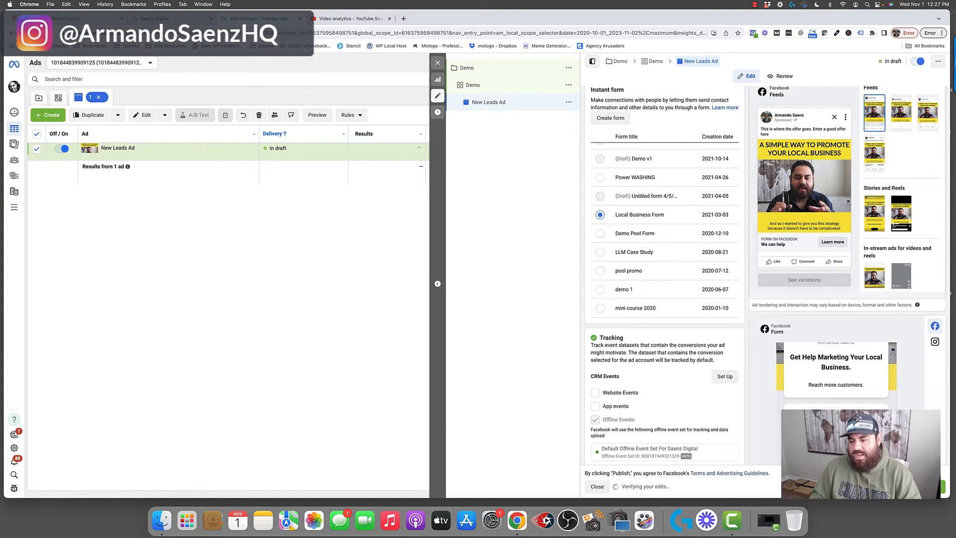
{"action": "scroll", "coordinate": [767, 273], "scroll_direction": "down", "scroll_amount": 3}
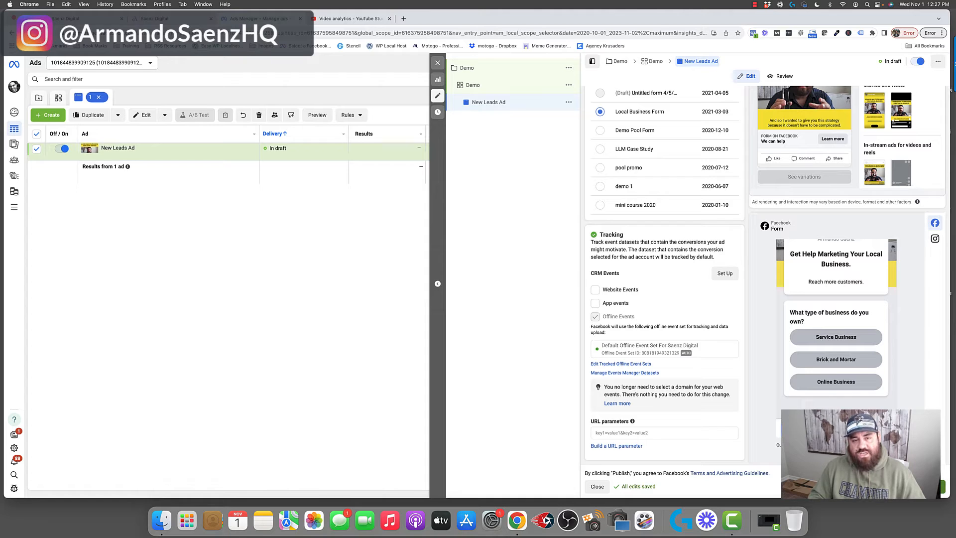
Step: Switch to the Saenz Digital CRM and open its integration settings to check the Facebook and Instagram connection
{"action": "mouse_move", "coordinate": [216, 152]}
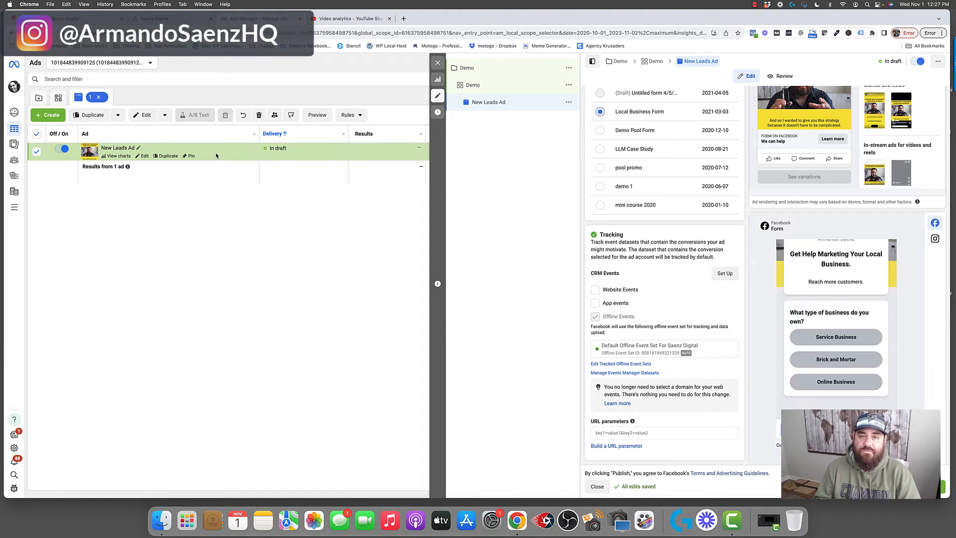
{"action": "key", "text": "Escape"}
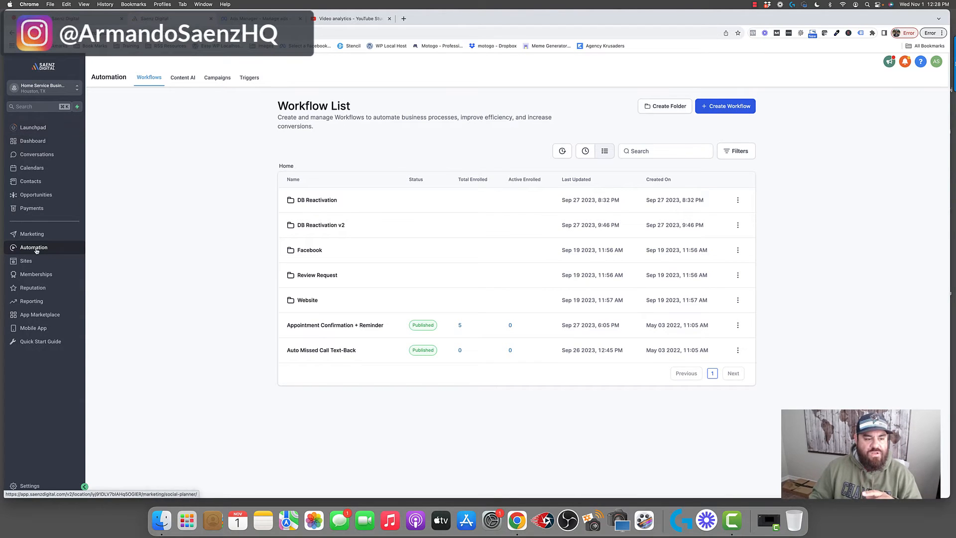
{"action": "left_click", "coordinate": [28, 486]}
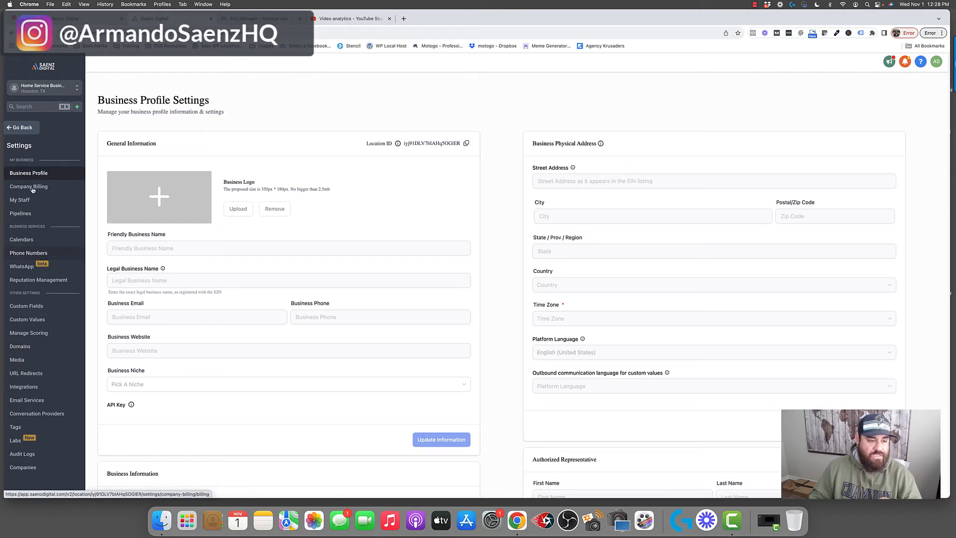
{"action": "left_click", "coordinate": [28, 387]}
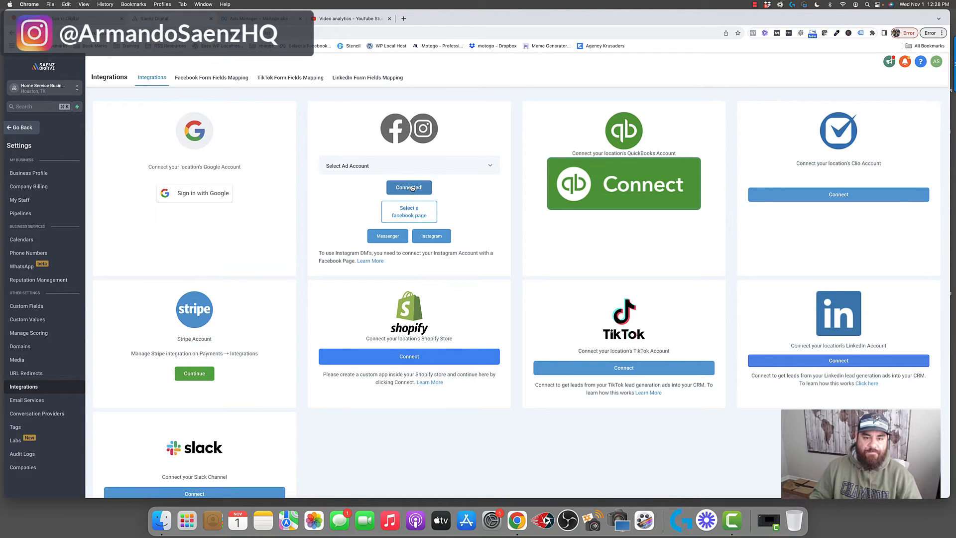
Step: Open the CRM's Facebook form fields mapping and examine which lead forms are mapped and active
{"action": "left_click", "coordinate": [208, 79]}
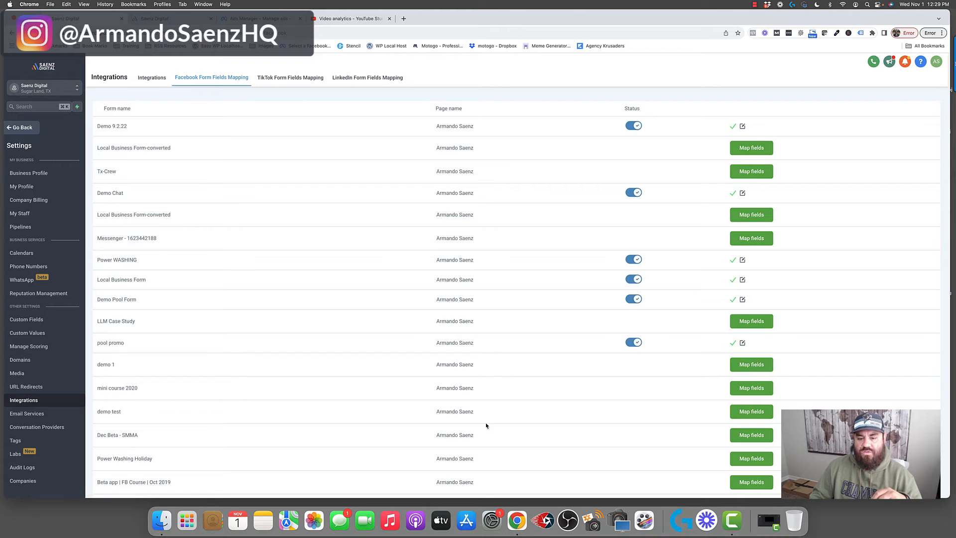
{"action": "scroll", "coordinate": [484, 234], "scroll_direction": "down", "scroll_amount": 1}
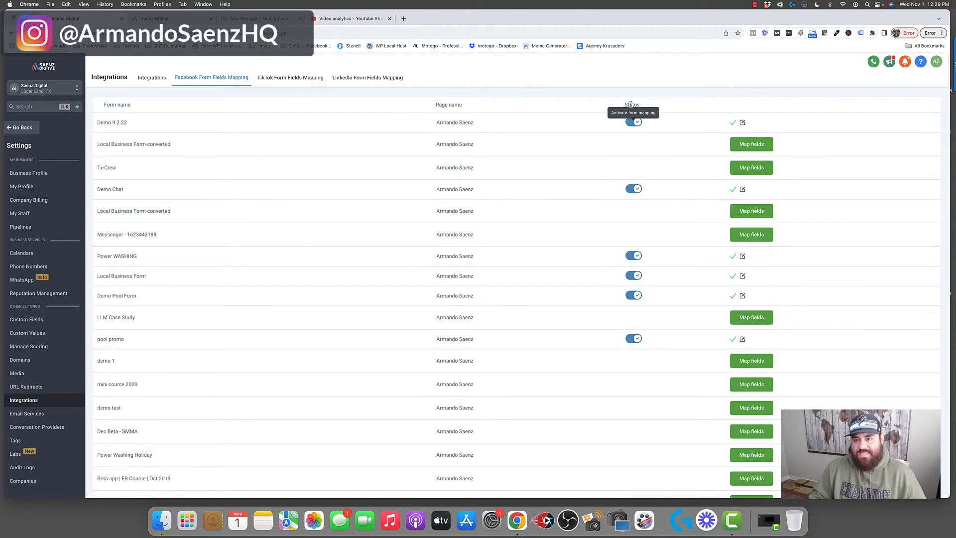
{"action": "scroll", "coordinate": [636, 124], "scroll_direction": "down", "scroll_amount": 1}
{"action": "scroll", "coordinate": [636, 123], "scroll_direction": "down", "scroll_amount": 1}
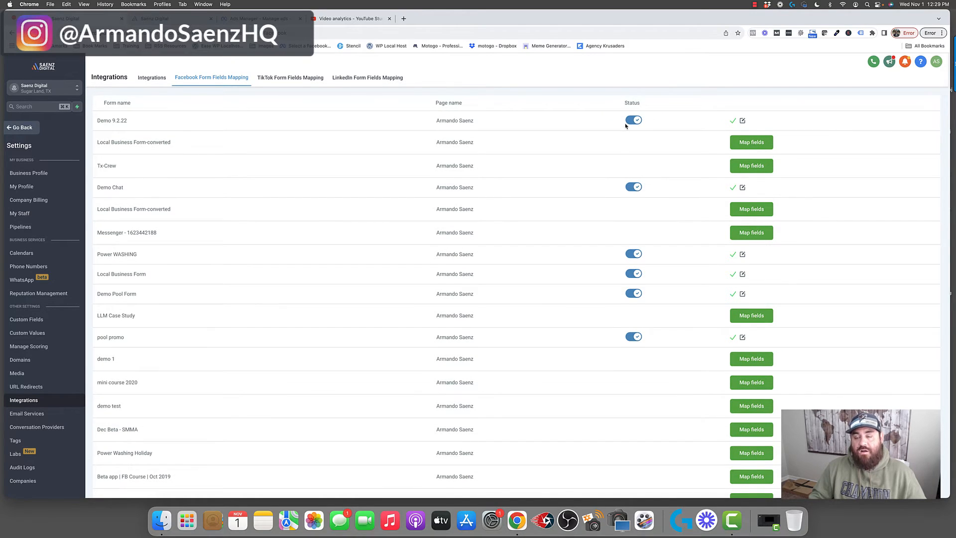
{"action": "scroll", "coordinate": [631, 125], "scroll_direction": "down", "scroll_amount": 1}
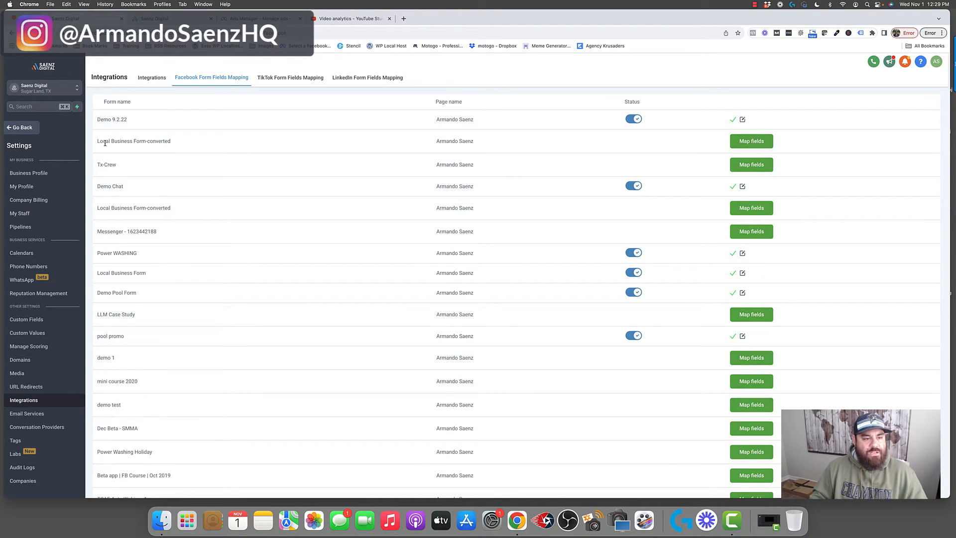
Step: Open the field mapping for the first Local Business Form-converted entry and check its name fields
{"action": "left_click_drag", "start_coordinate": [97, 142], "coordinate": [178, 143]}
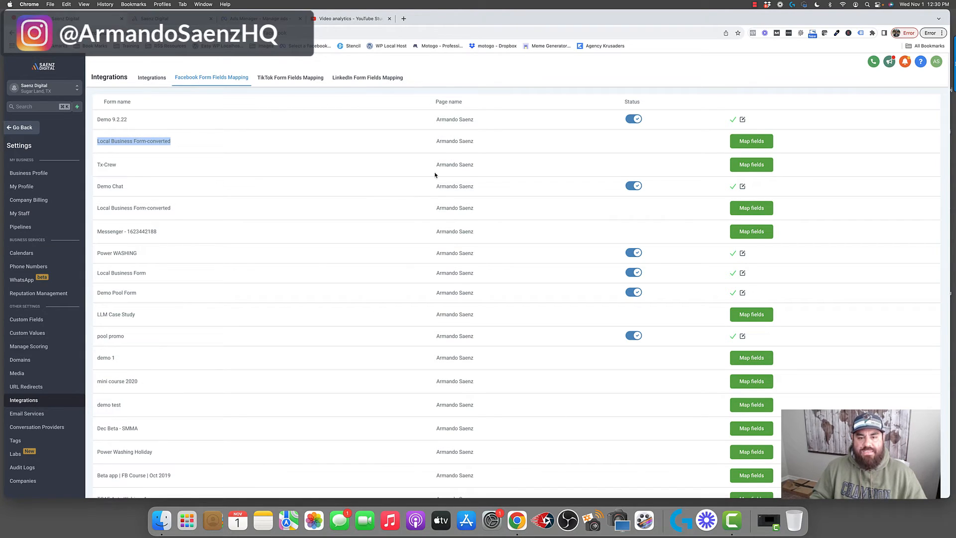
{"action": "left_click", "coordinate": [102, 142]}
{"action": "left_click_drag", "start_coordinate": [99, 140], "coordinate": [175, 142]}
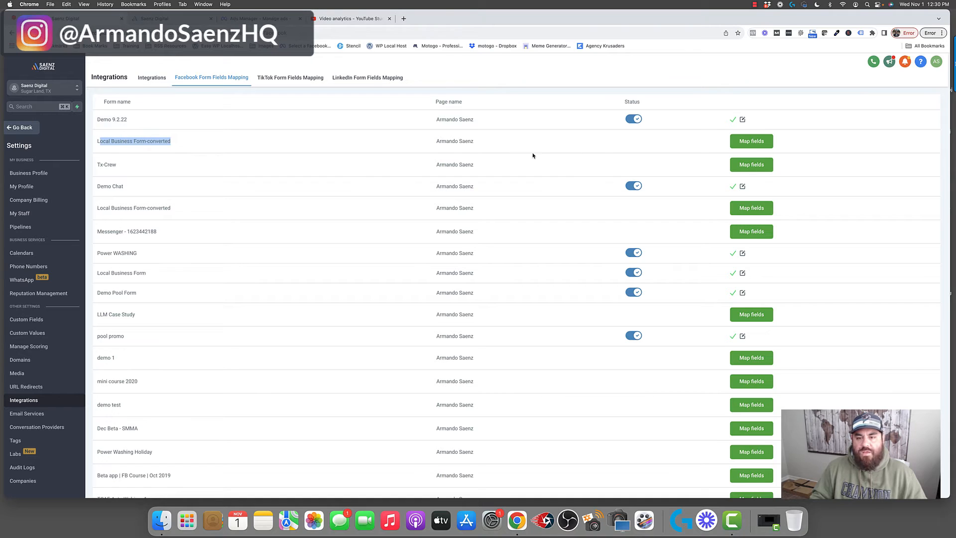
{"action": "left_click", "coordinate": [741, 141]}
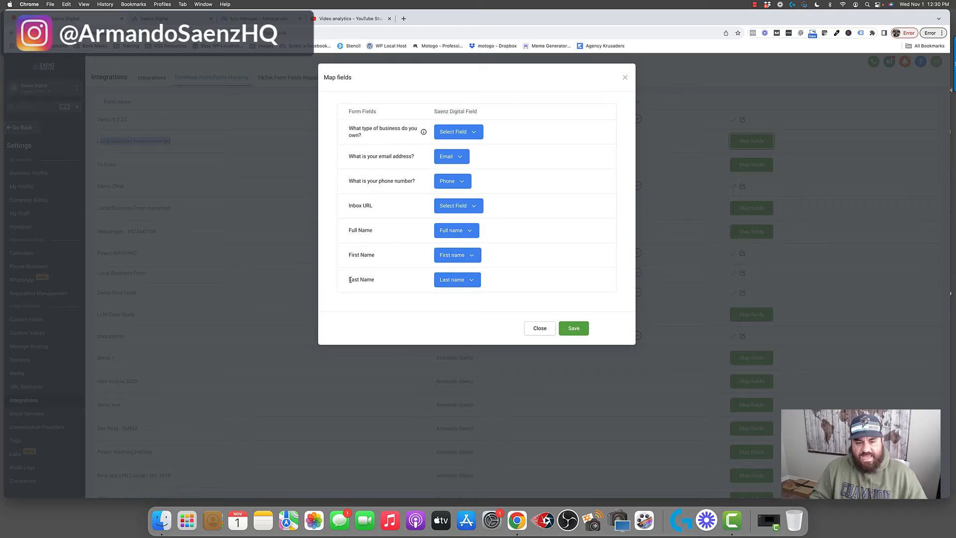
{"action": "left_click_drag", "start_coordinate": [350, 280], "coordinate": [376, 281]}
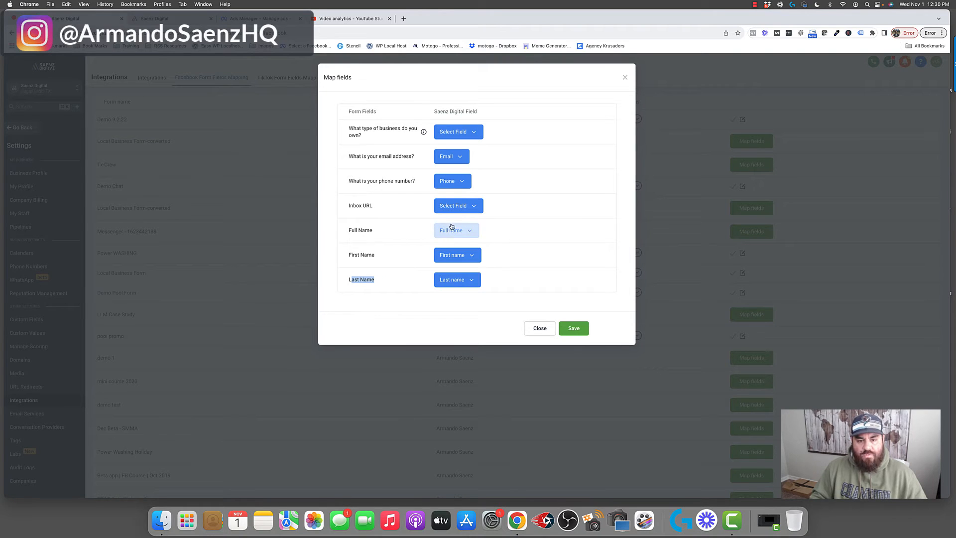
Step: Examine the CRM fields available for mapping to Inbox URL, the phone and email questions, and the business type question
{"action": "left_click", "coordinate": [470, 208]}
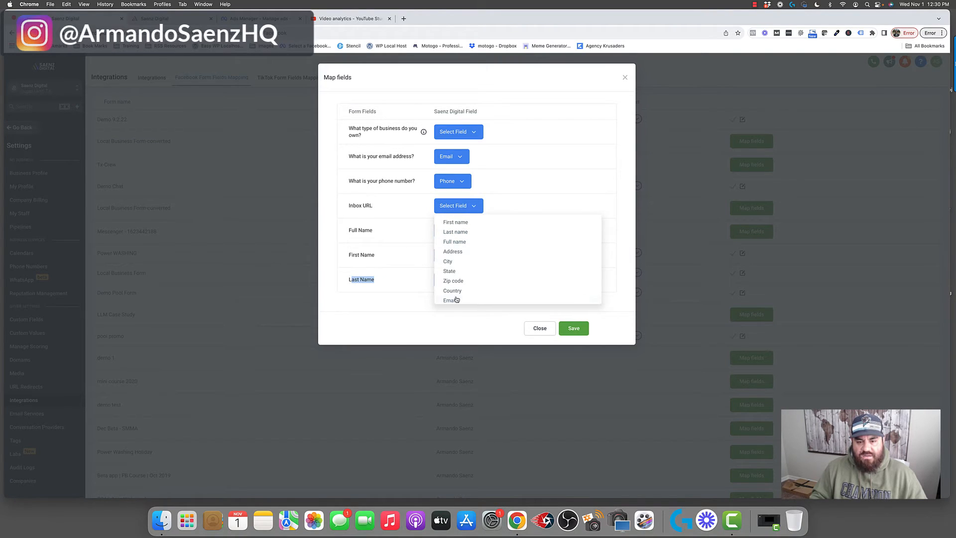
{"action": "scroll", "coordinate": [454, 298], "scroll_direction": "down", "scroll_amount": 10}
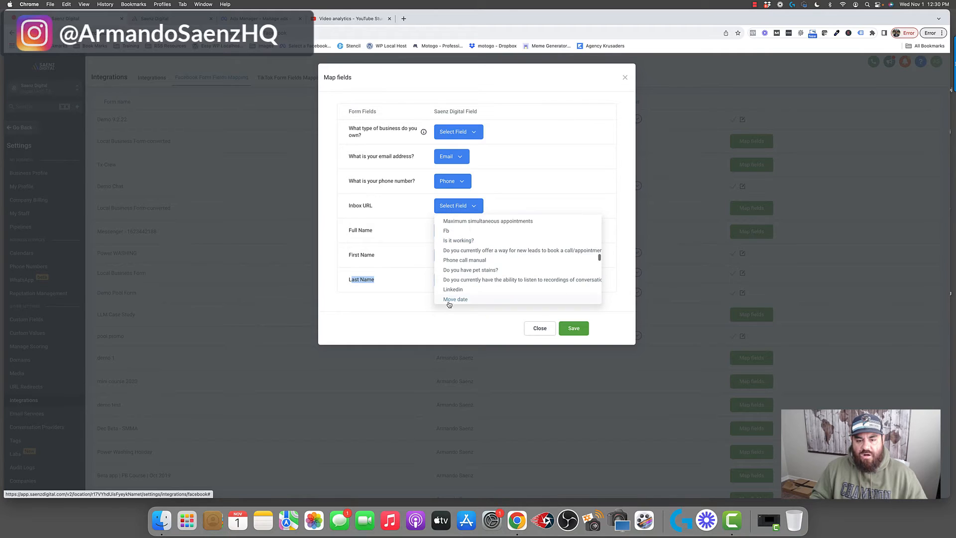
{"action": "left_click", "coordinate": [413, 252]}
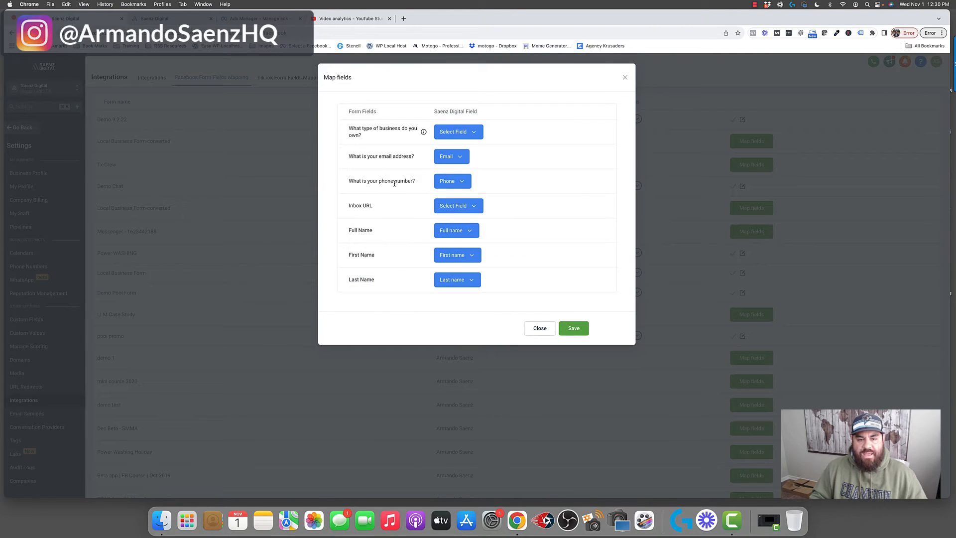
{"action": "left_click", "coordinate": [450, 181]}
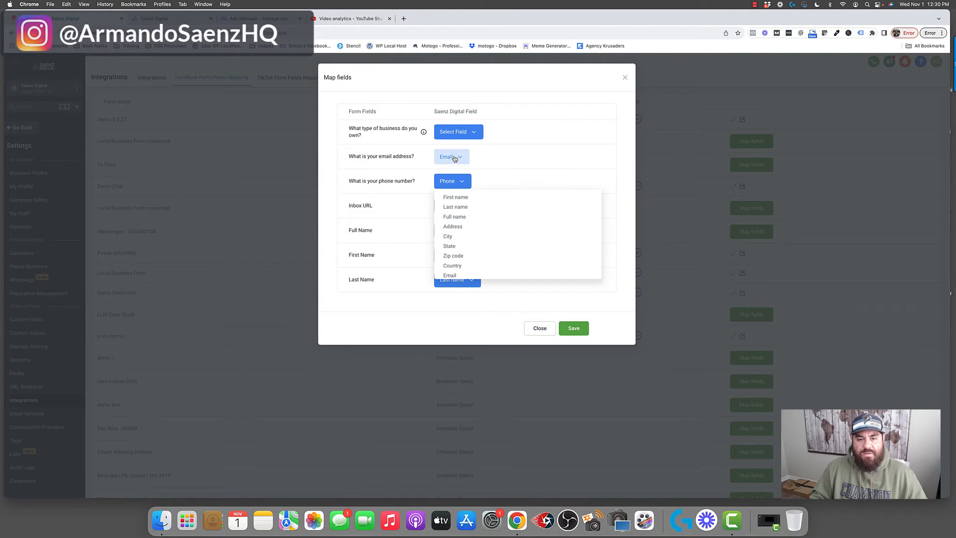
{"action": "left_click", "coordinate": [454, 158]}
{"action": "left_click", "coordinate": [473, 131]}
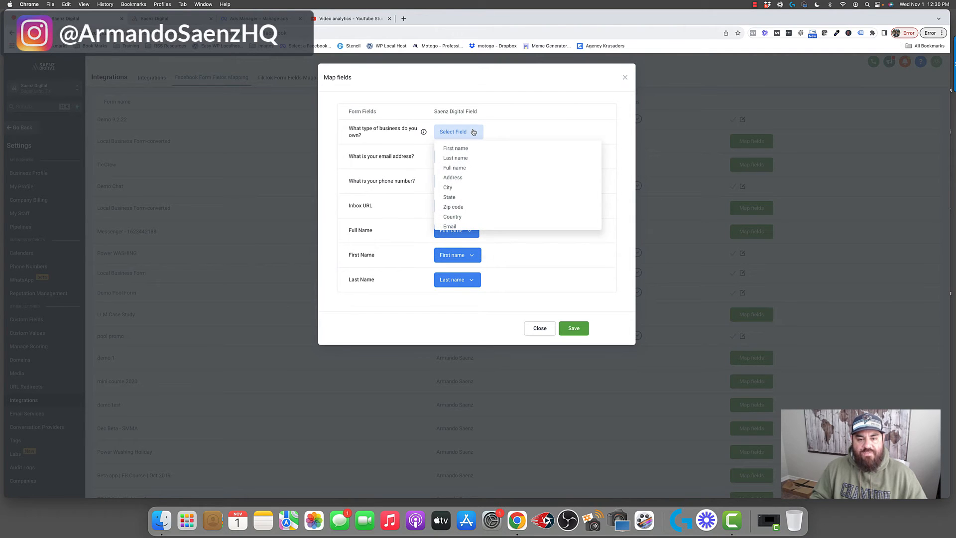
{"action": "scroll", "coordinate": [461, 224], "scroll_direction": "down", "scroll_amount": 10}
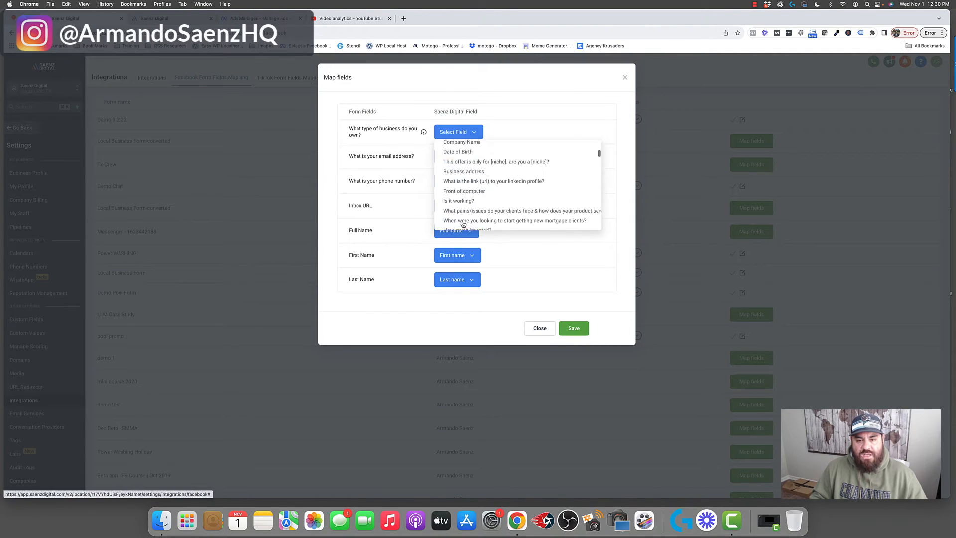
{"action": "scroll", "coordinate": [462, 221], "scroll_direction": "down", "scroll_amount": 5}
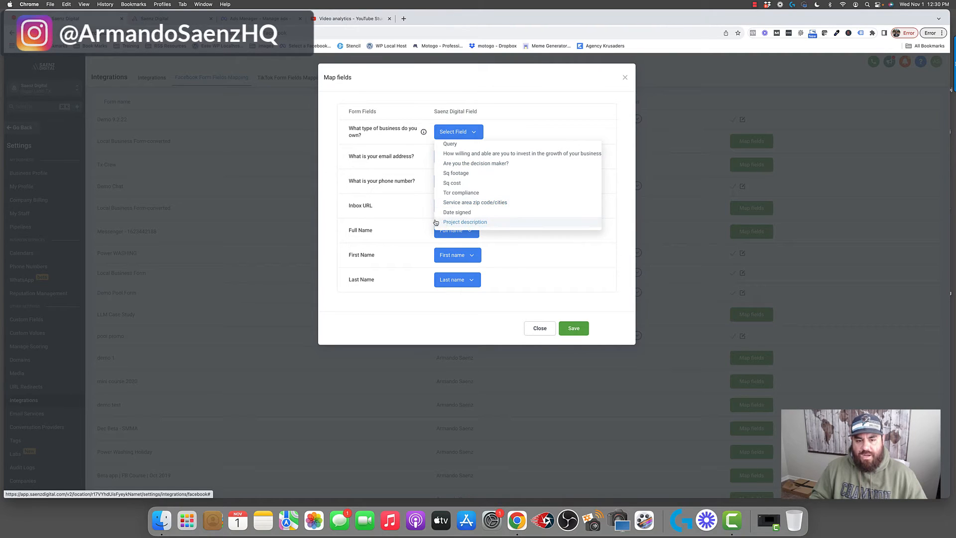
{"action": "left_click", "coordinate": [410, 206]}
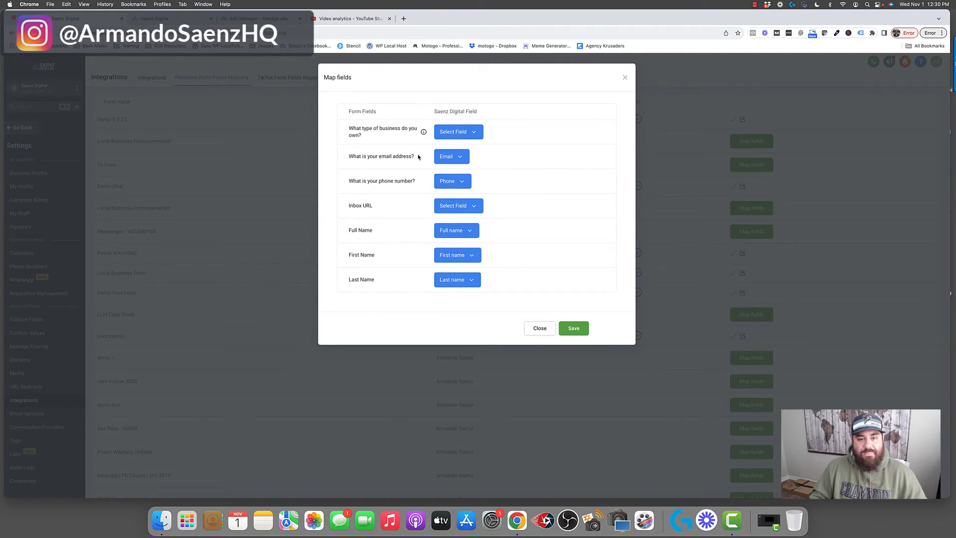
Step: Recheck the mapping options for "What type of business do you own?", leave the question unmapped, and save the form's field mapping
{"action": "left_click_drag", "start_coordinate": [416, 156], "coordinate": [400, 137]}
{"action": "left_click", "coordinate": [348, 128]}
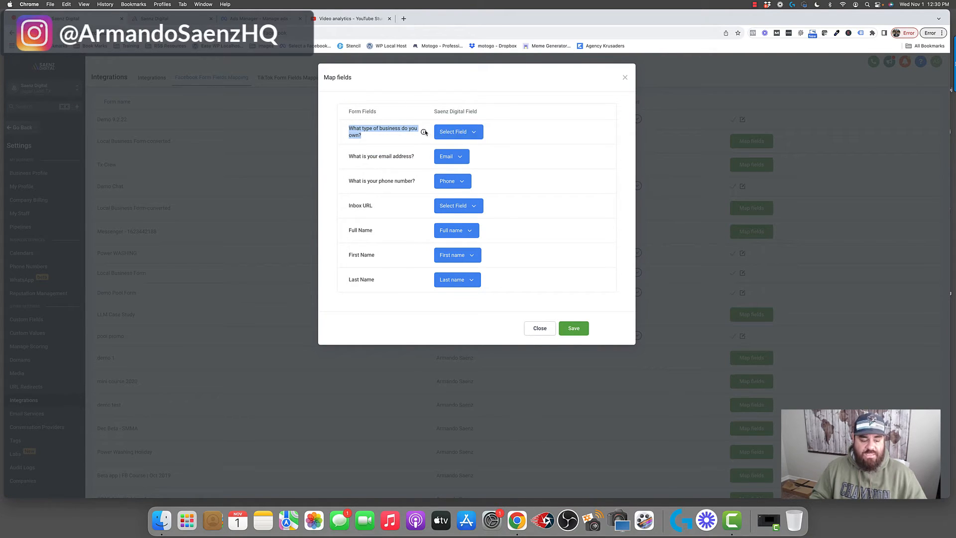
{"action": "mouse_move", "coordinate": [424, 132]}
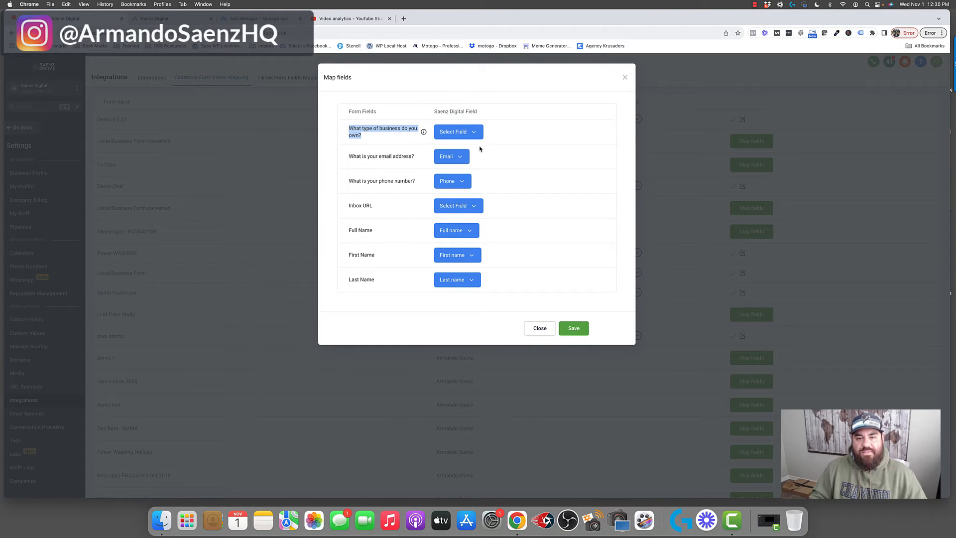
{"action": "left_click", "coordinate": [473, 132]}
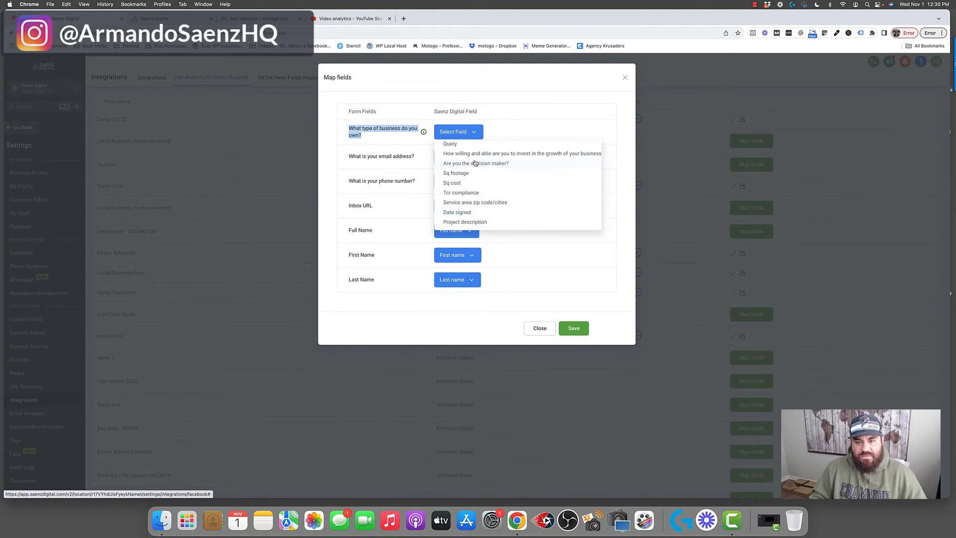
{"action": "left_click", "coordinate": [514, 213]}
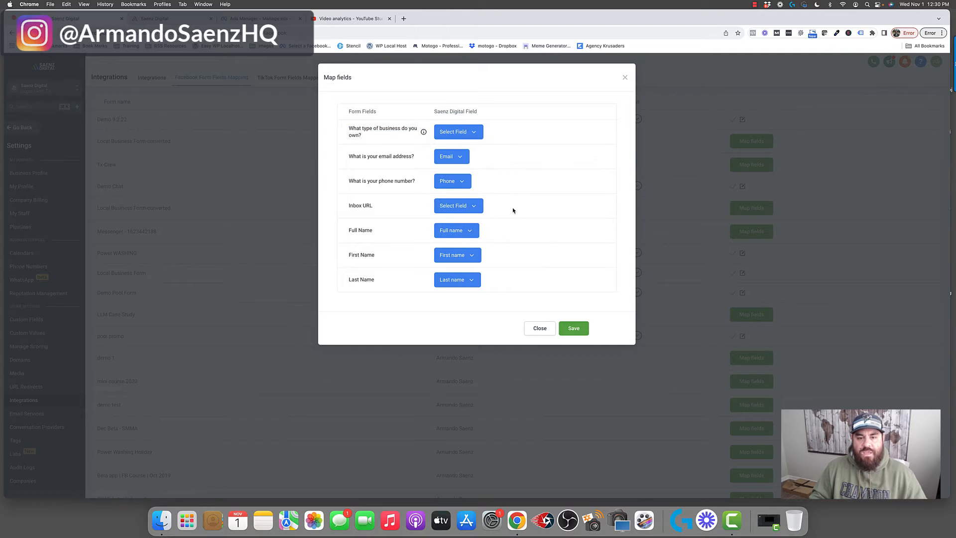
{"action": "left_click", "coordinate": [572, 329]}
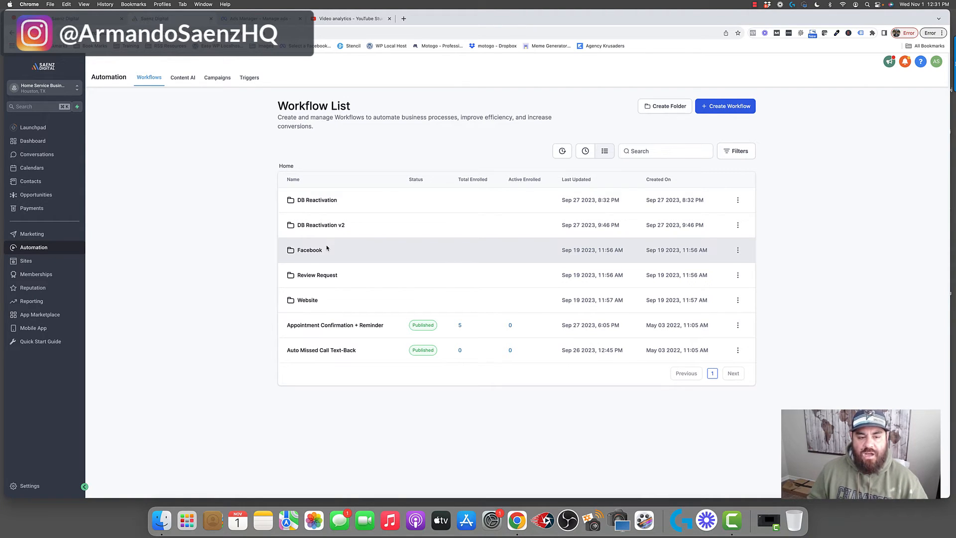
Step: Look through the Website and Facebook folders of the automation workflows and open 01. Facebook Ads - [Lead Form]
{"action": "left_click", "coordinate": [307, 301]}
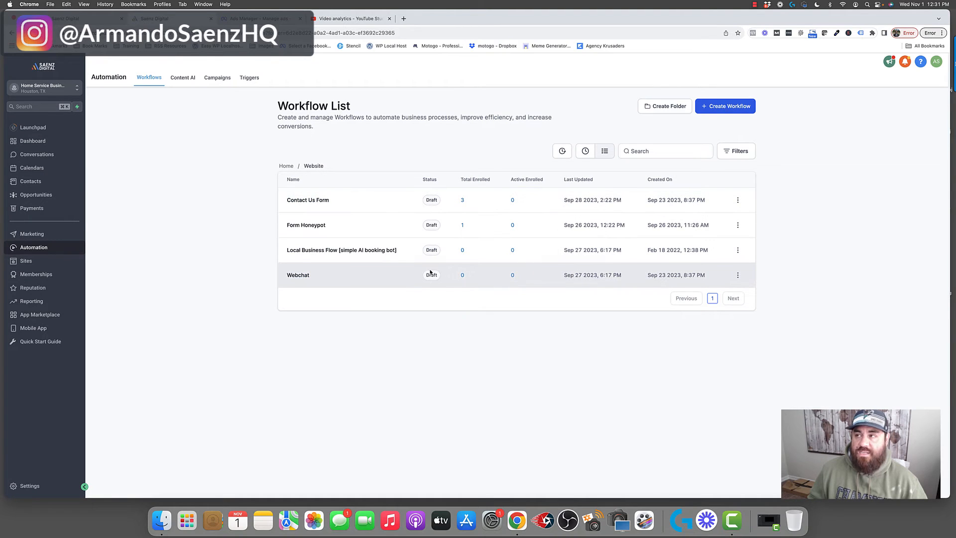
{"action": "left_click", "coordinate": [287, 166]}
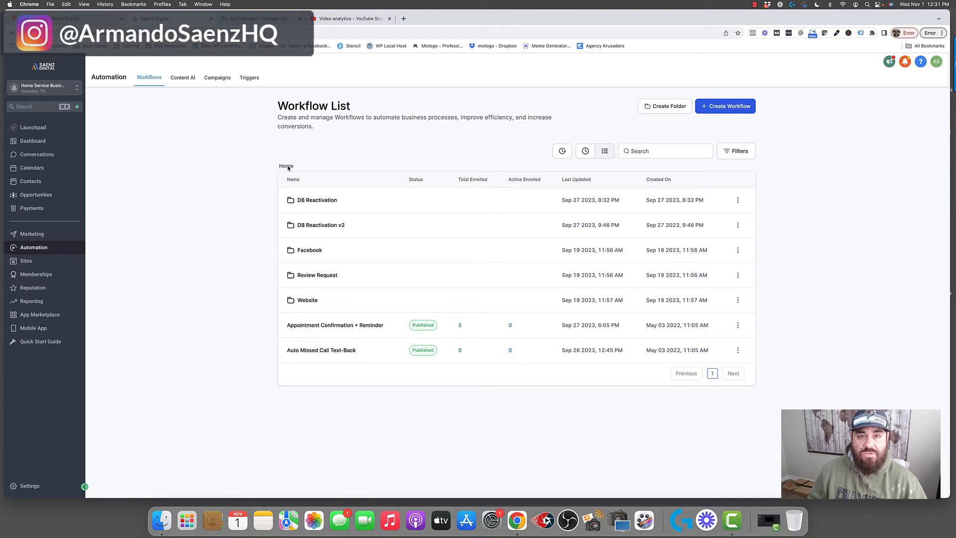
{"action": "left_click", "coordinate": [310, 250]}
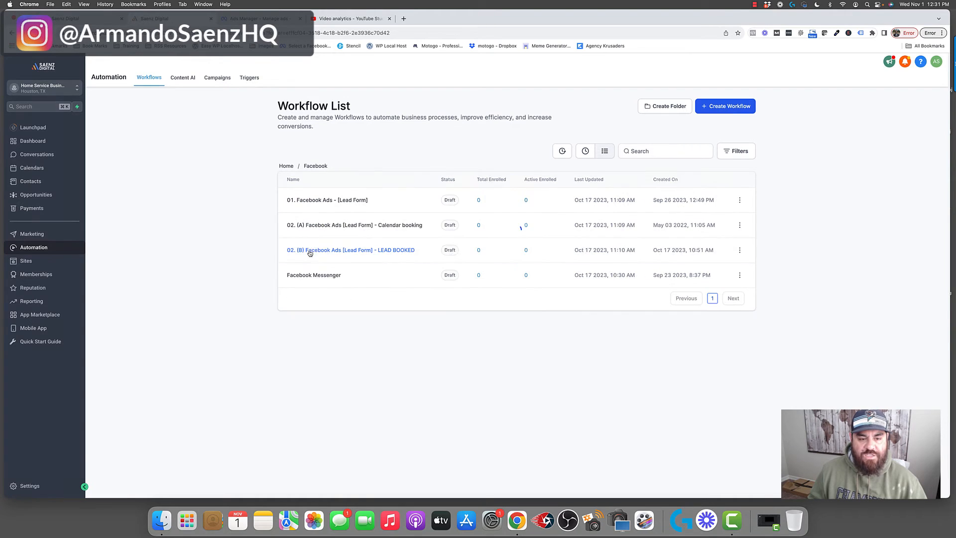
{"action": "left_click", "coordinate": [287, 167]}
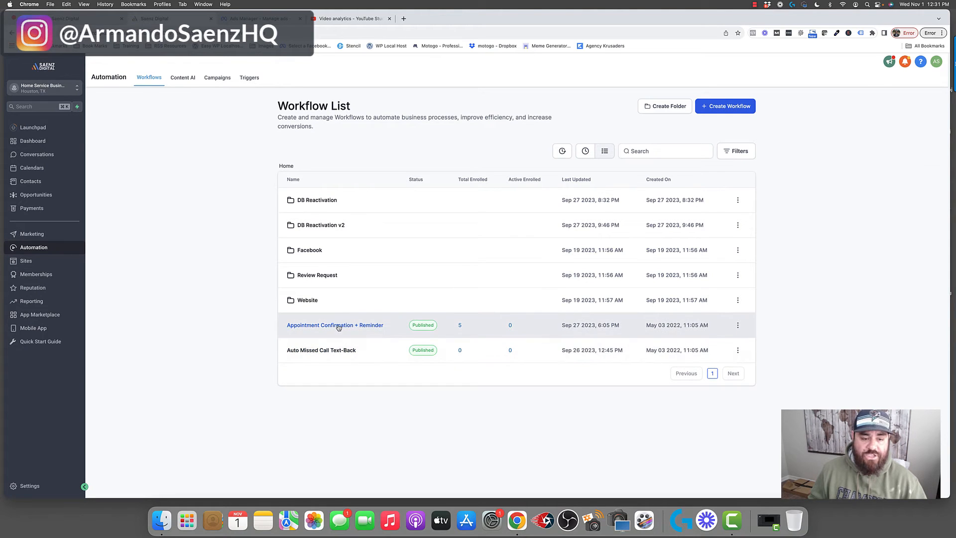
{"action": "left_click", "coordinate": [313, 252]}
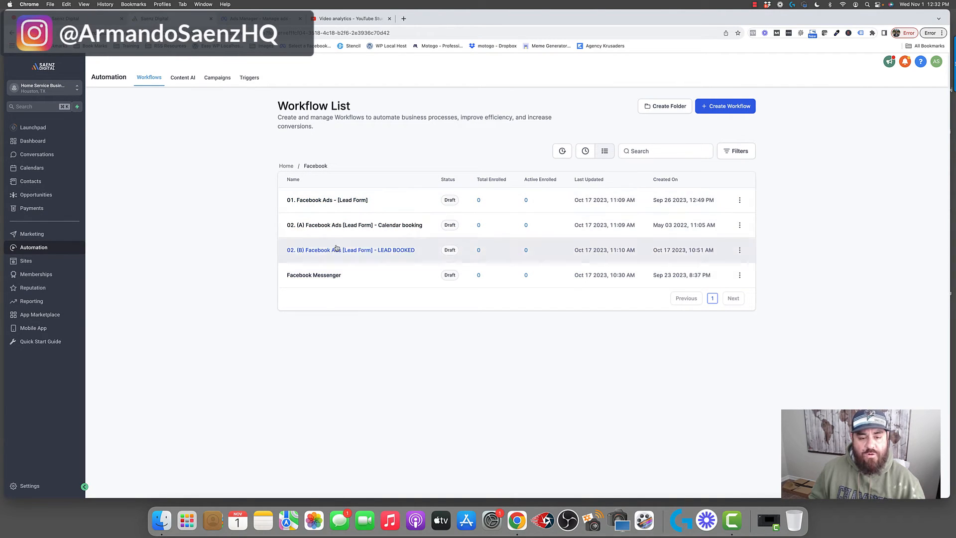
{"action": "left_click", "coordinate": [334, 200]}
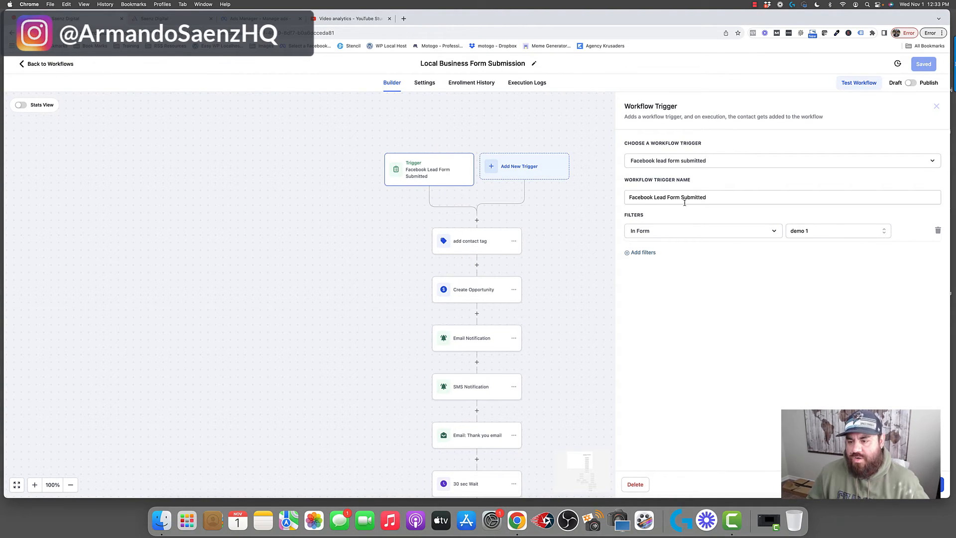
Step: Examine the Facebook Lead Form Submitted trigger's name and the forms selectable in its In Form filter, then close its settings
{"action": "left_click_drag", "start_coordinate": [632, 197], "coordinate": [660, 239]}
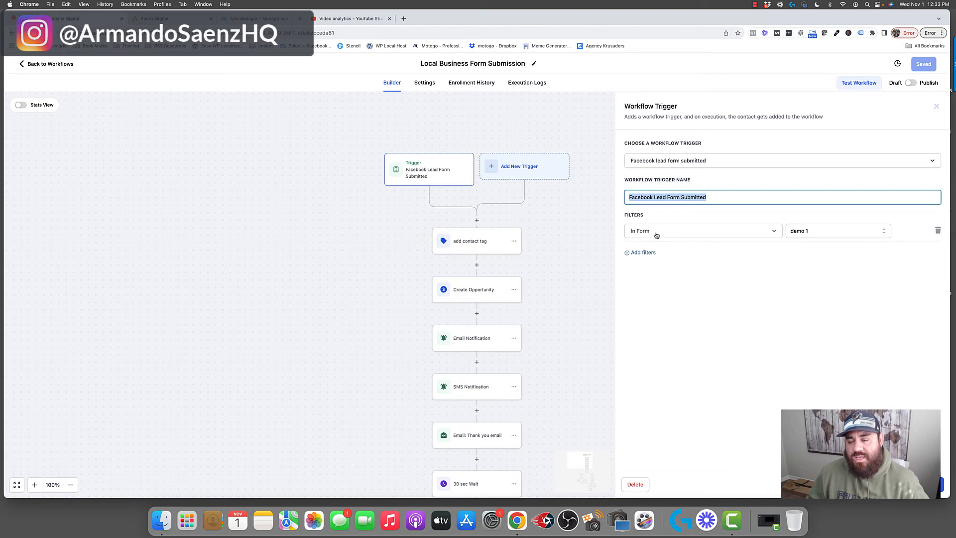
{"action": "left_click", "coordinate": [842, 233]}
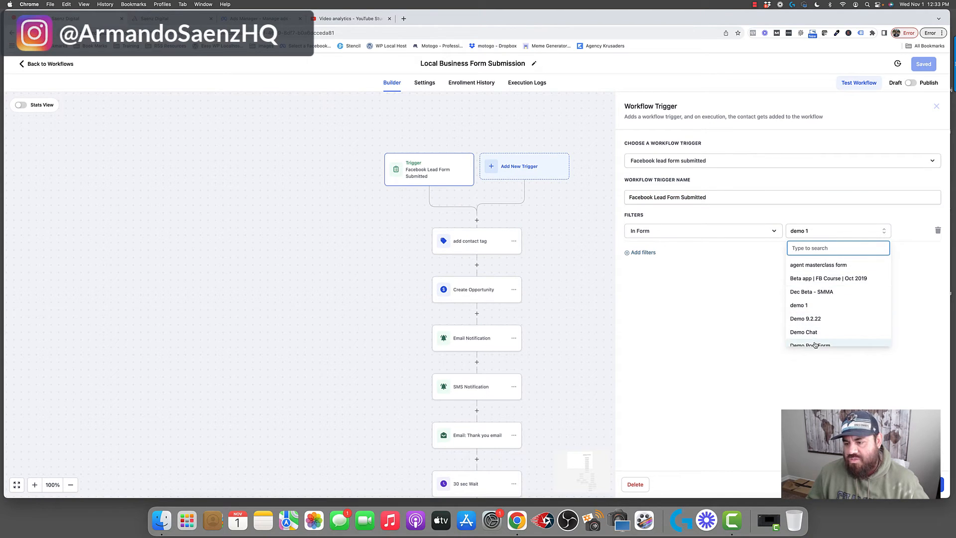
{"action": "scroll", "coordinate": [806, 320], "scroll_direction": "down", "scroll_amount": 3}
{"action": "scroll", "coordinate": [806, 318], "scroll_direction": "up", "scroll_amount": 4}
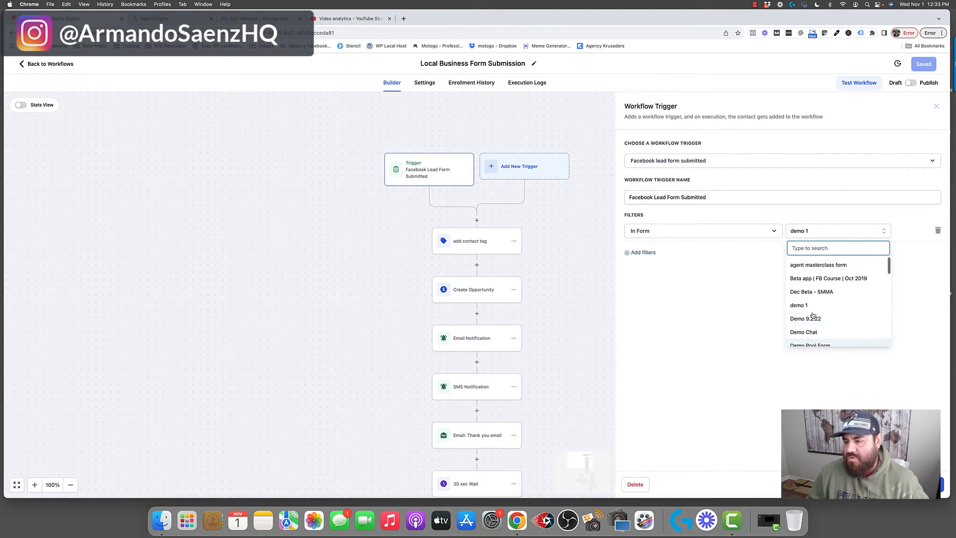
{"action": "left_click", "coordinate": [800, 232]}
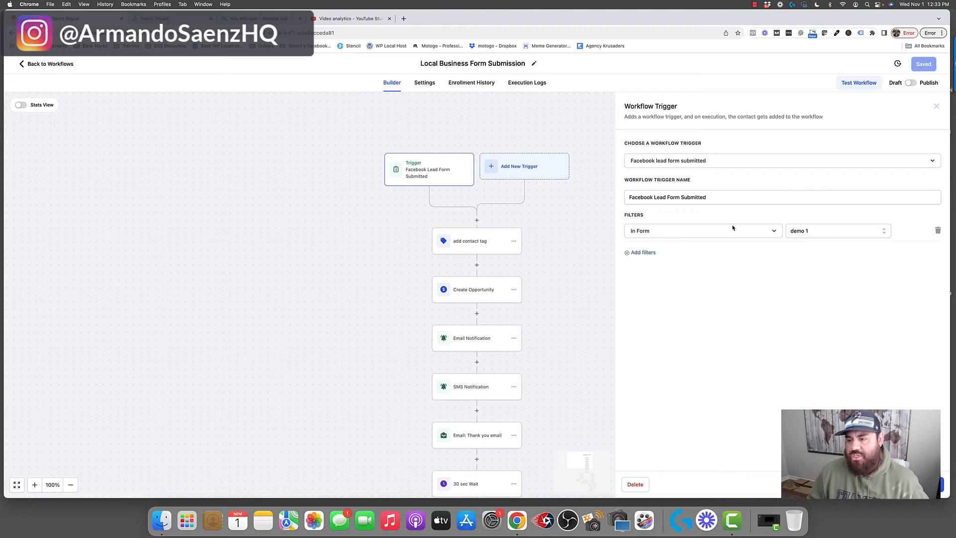
{"action": "left_click", "coordinate": [914, 483]}
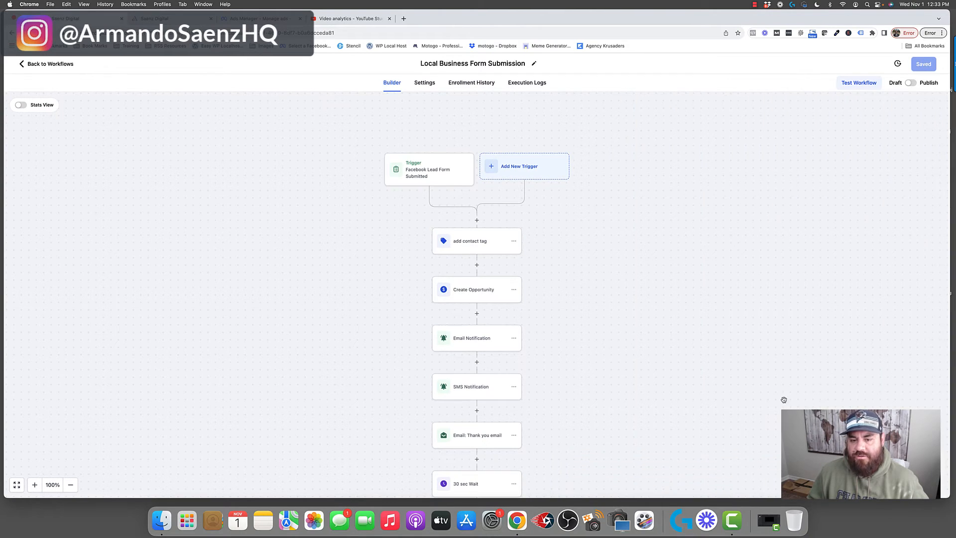
Step: Inspect the workflow's add contact tag and Create Opportunity actions to check their tag, pipeline and lead value settings
{"action": "scroll", "coordinate": [483, 244], "scroll_direction": "down", "scroll_amount": 1}
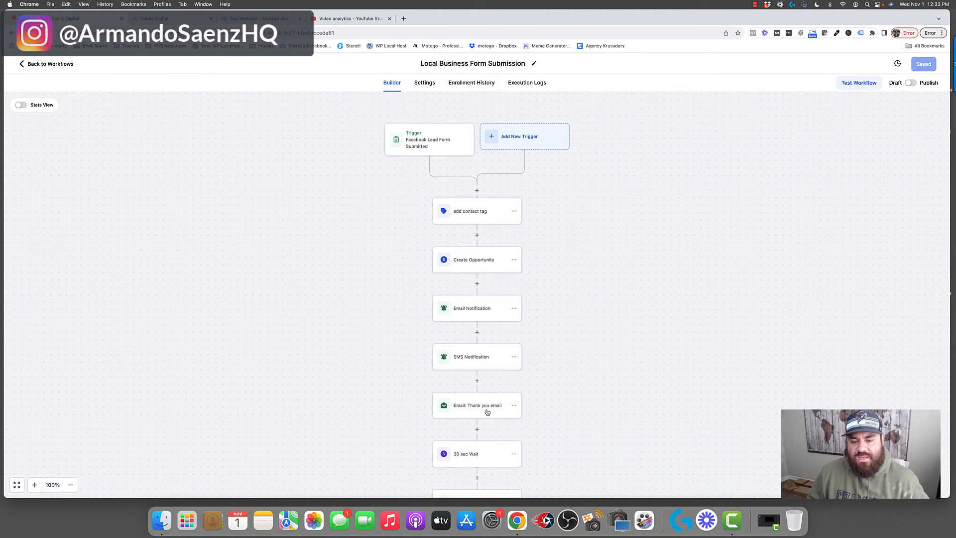
{"action": "left_click", "coordinate": [478, 215]}
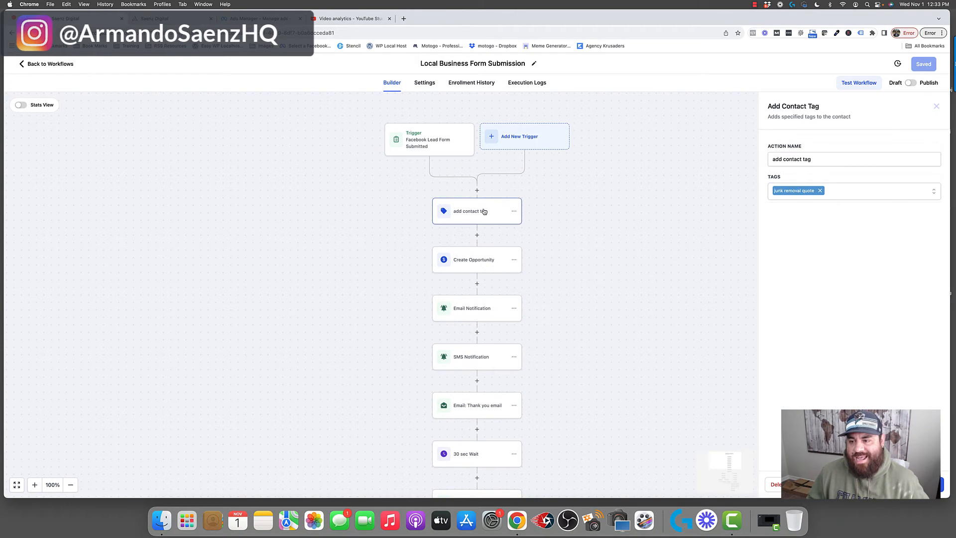
{"action": "left_click", "coordinate": [477, 260]}
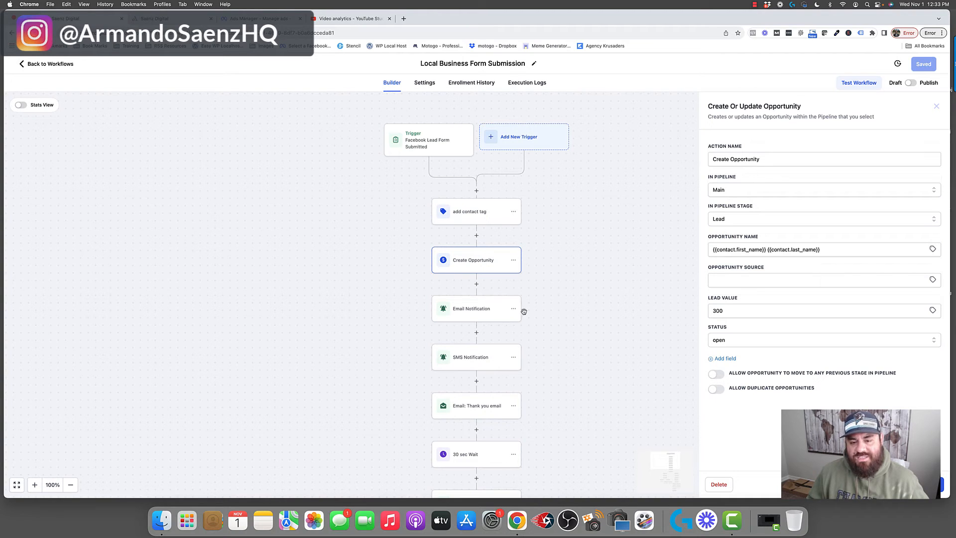
{"action": "scroll", "coordinate": [503, 314], "scroll_direction": "down", "scroll_amount": 1}
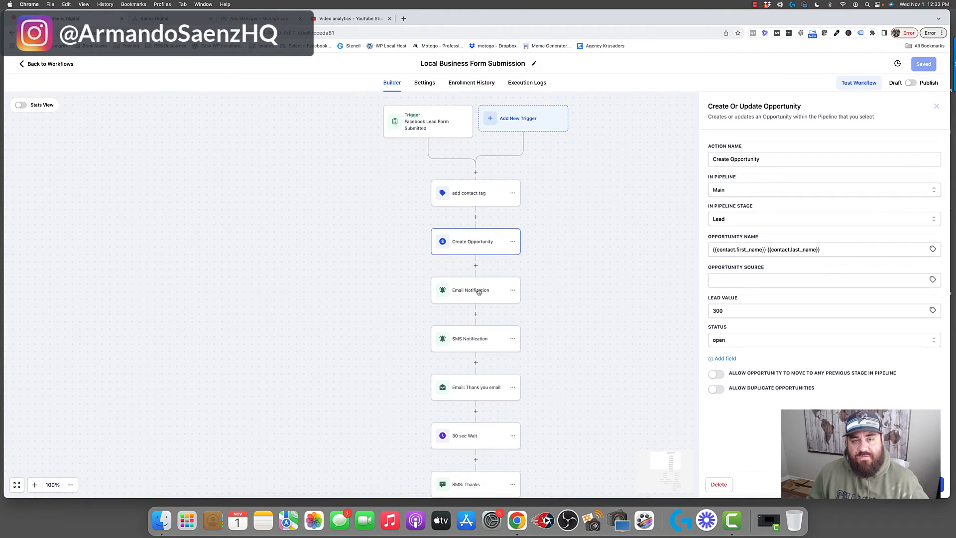
Step: Inspect the SMS Notification action's recipient and message, and review the text sent to the contact by SMS: Thanks
{"action": "scroll", "coordinate": [477, 294], "scroll_direction": "down", "scroll_amount": 1}
{"action": "left_click", "coordinate": [476, 325]}
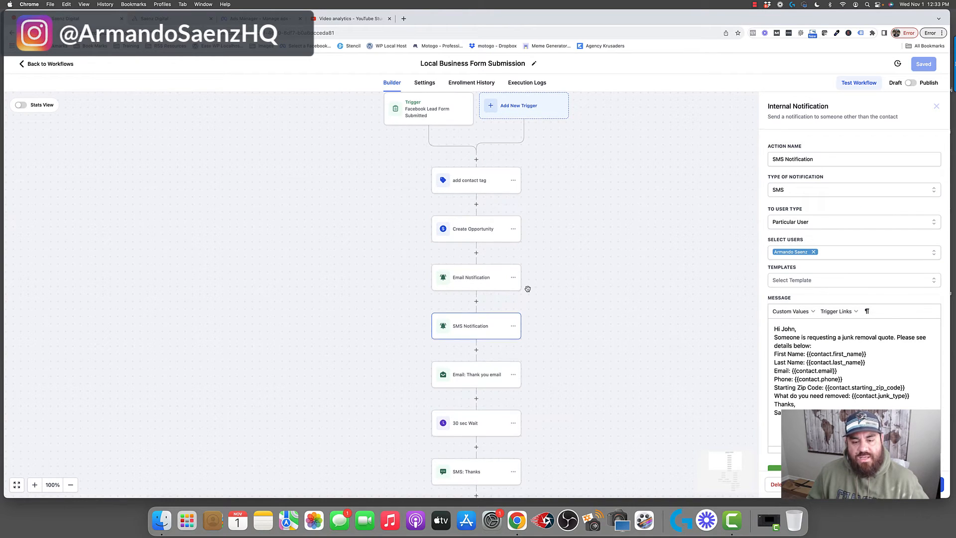
{"action": "scroll", "coordinate": [482, 359], "scroll_direction": "down", "scroll_amount": 2}
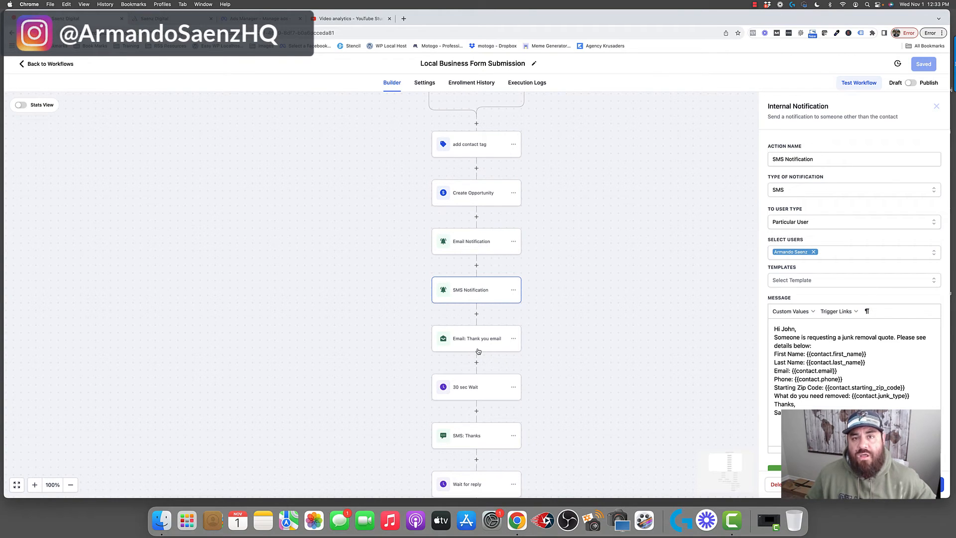
{"action": "scroll", "coordinate": [477, 418], "scroll_direction": "down", "scroll_amount": 1}
{"action": "left_click", "coordinate": [476, 416]}
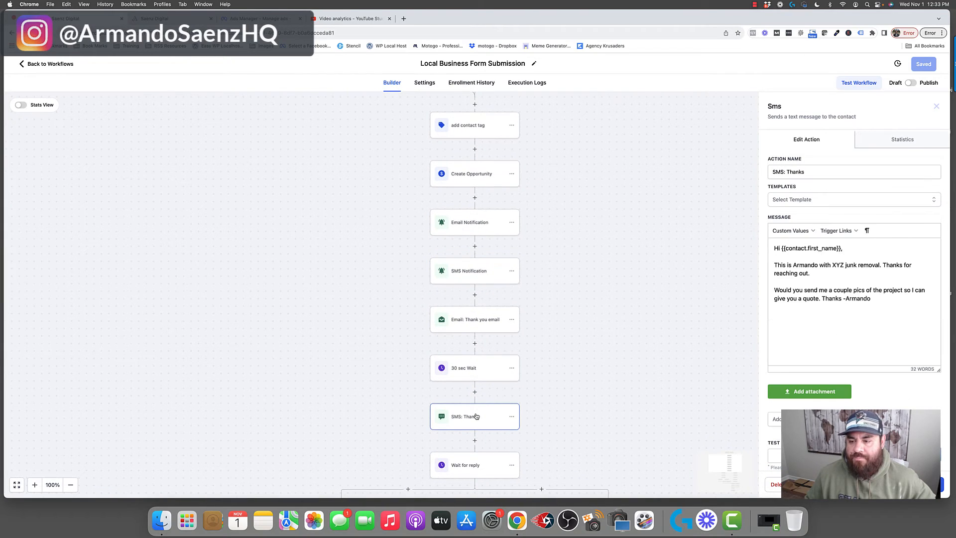
Step: Review the workflow's Wait for reply yes and No branches down to the Go To action, and read the SMS: Follow up message
{"action": "scroll", "coordinate": [478, 418], "scroll_direction": "down", "scroll_amount": 5}
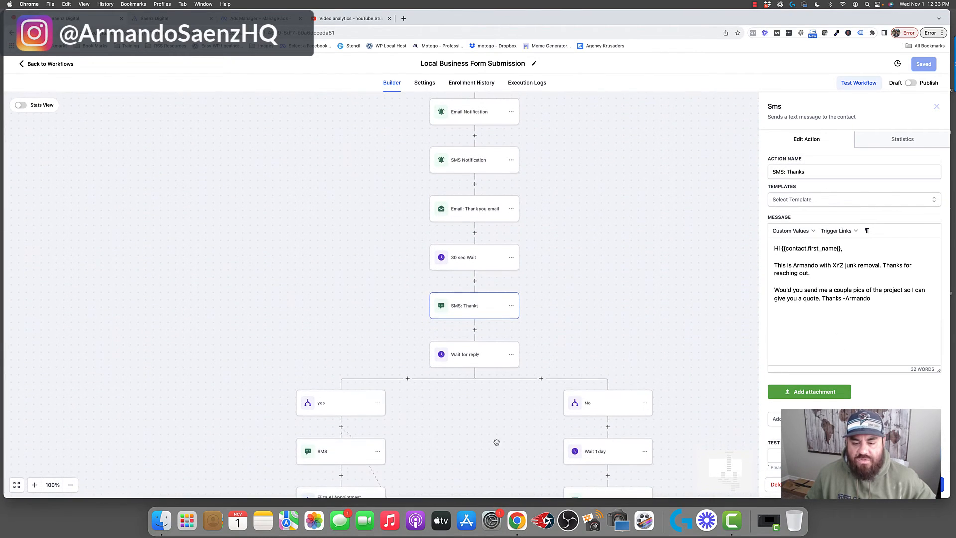
{"action": "scroll", "coordinate": [485, 398], "scroll_direction": "down", "scroll_amount": 4}
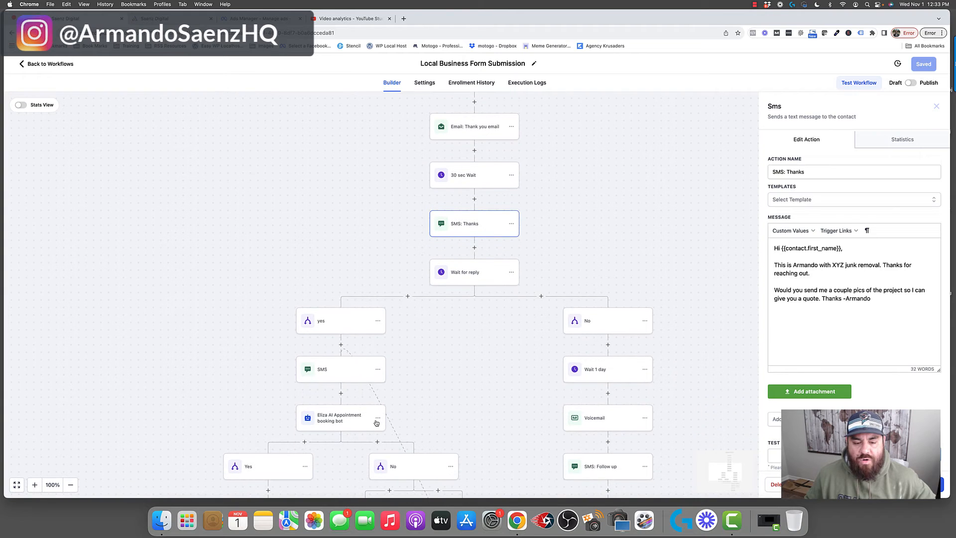
{"action": "scroll", "coordinate": [448, 333], "scroll_direction": "down", "scroll_amount": 1}
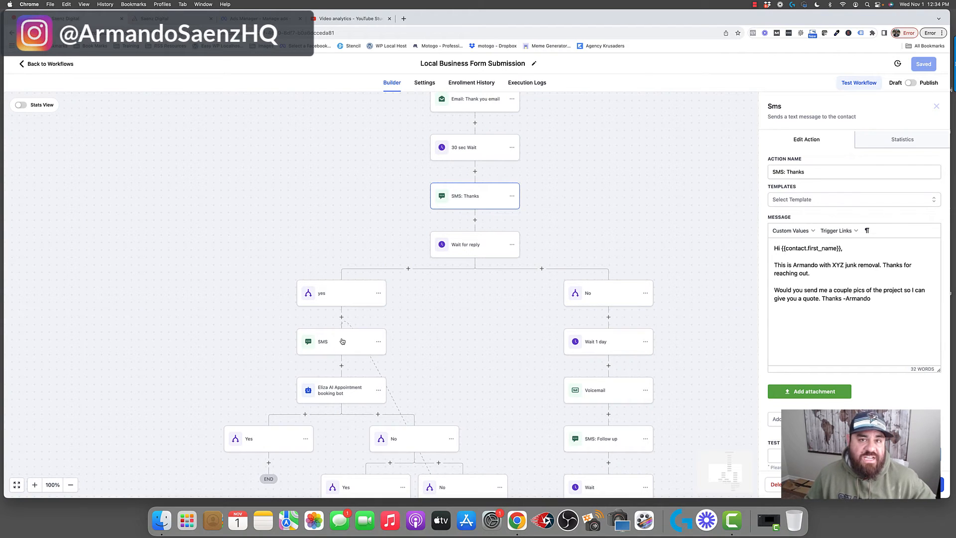
{"action": "scroll", "coordinate": [368, 366], "scroll_direction": "down", "scroll_amount": 2}
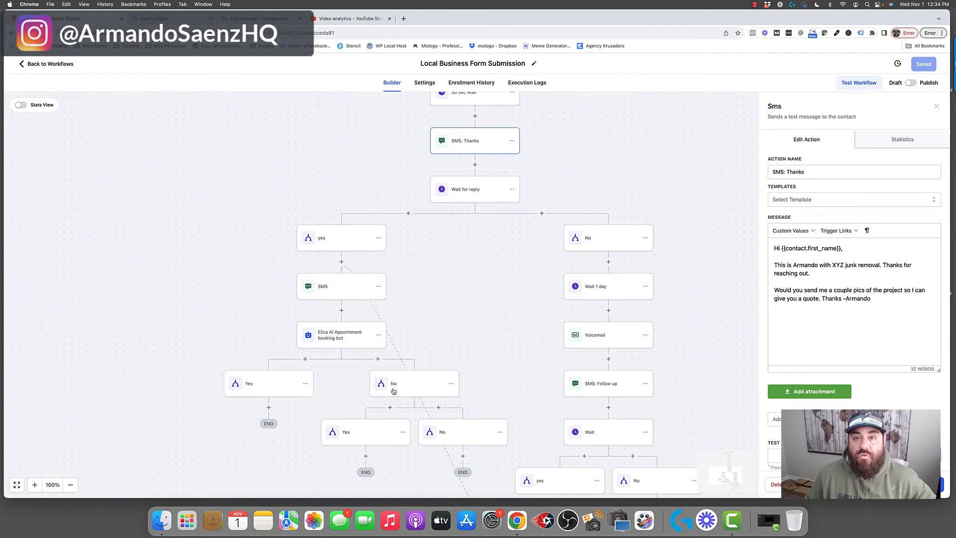
{"action": "scroll", "coordinate": [602, 344], "scroll_direction": "down", "scroll_amount": 1}
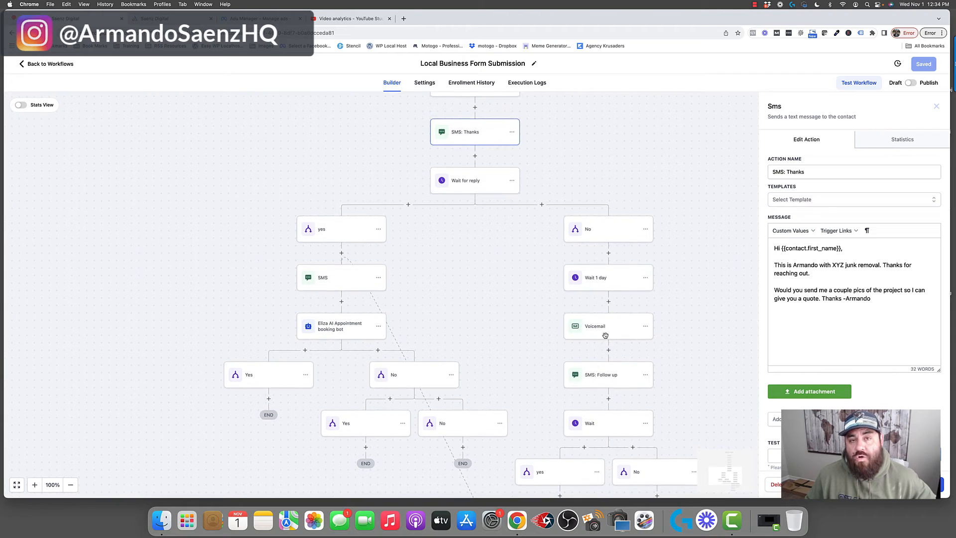
{"action": "scroll", "coordinate": [605, 335], "scroll_direction": "down", "scroll_amount": 1}
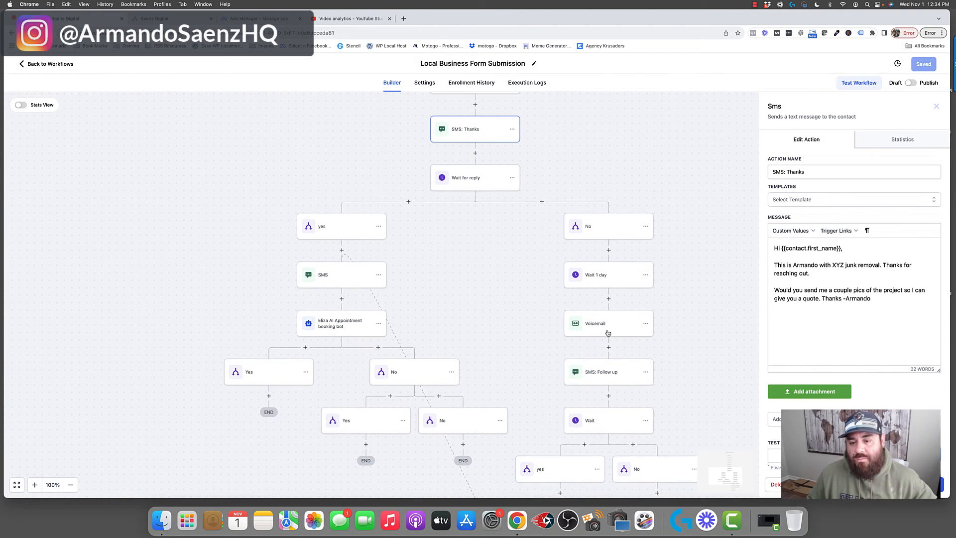
{"action": "scroll", "coordinate": [596, 306], "scroll_direction": "down", "scroll_amount": 1}
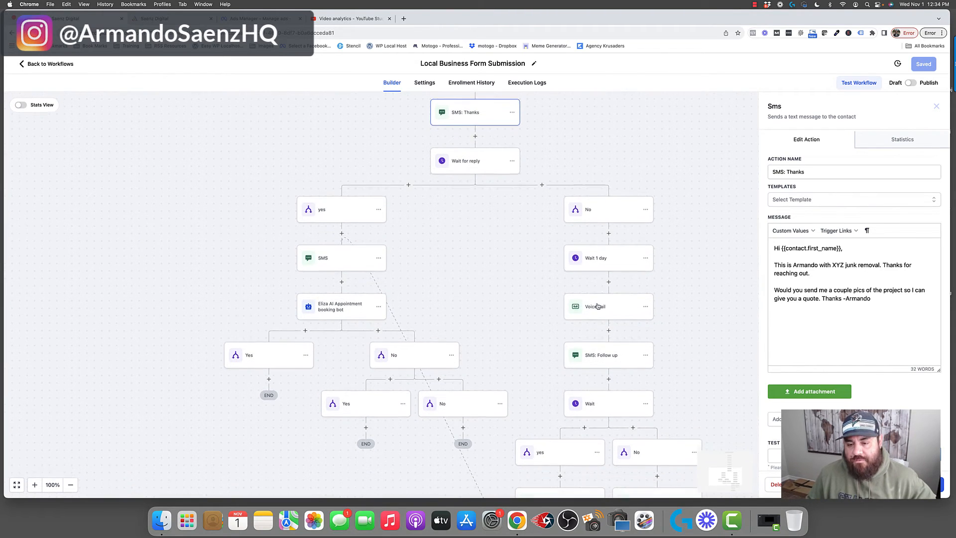
{"action": "left_click", "coordinate": [594, 354]}
{"action": "scroll", "coordinate": [593, 358], "scroll_direction": "down", "scroll_amount": 5}
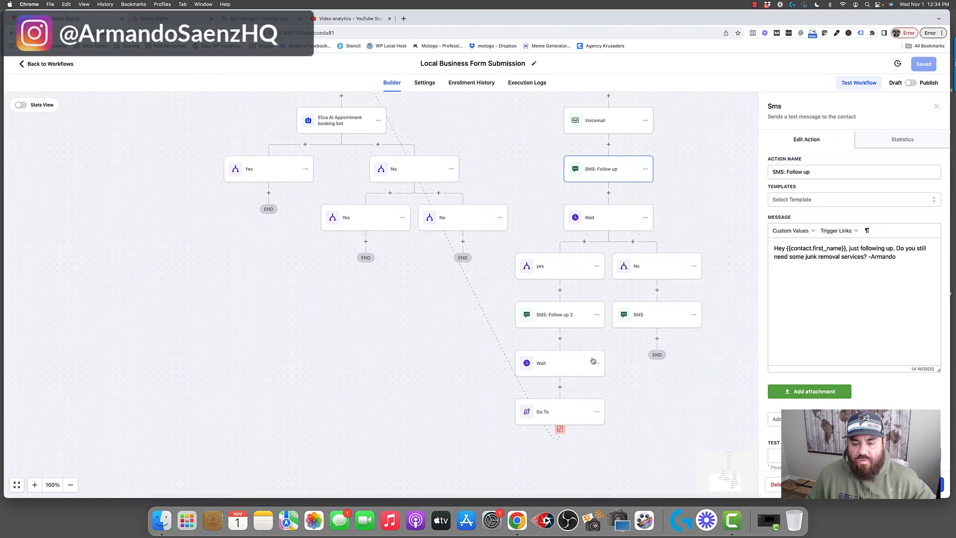
{"action": "scroll", "coordinate": [577, 364], "scroll_direction": "down", "scroll_amount": 3}
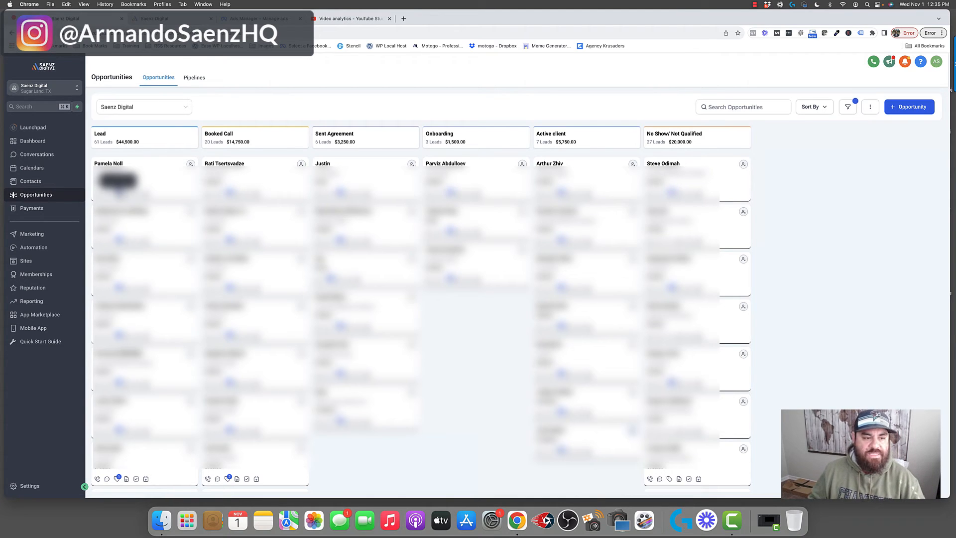
{"action": "mouse_move", "coordinate": [135, 172]}
{"action": "left_mouse_down"}
{"action": "mouse_move", "coordinate": [500, 164]}
{"action": "mouse_move", "coordinate": [127, 165]}
{"action": "left_mouse_up"}
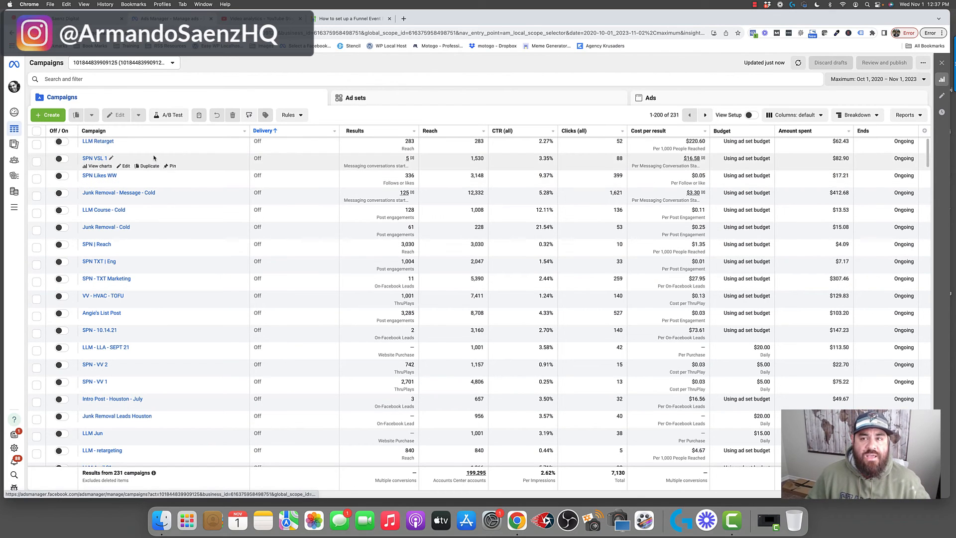
Step: Switch from Ads Manager to Events Manager and check the ad account selector
{"action": "mouse_move", "coordinate": [23, 208]}
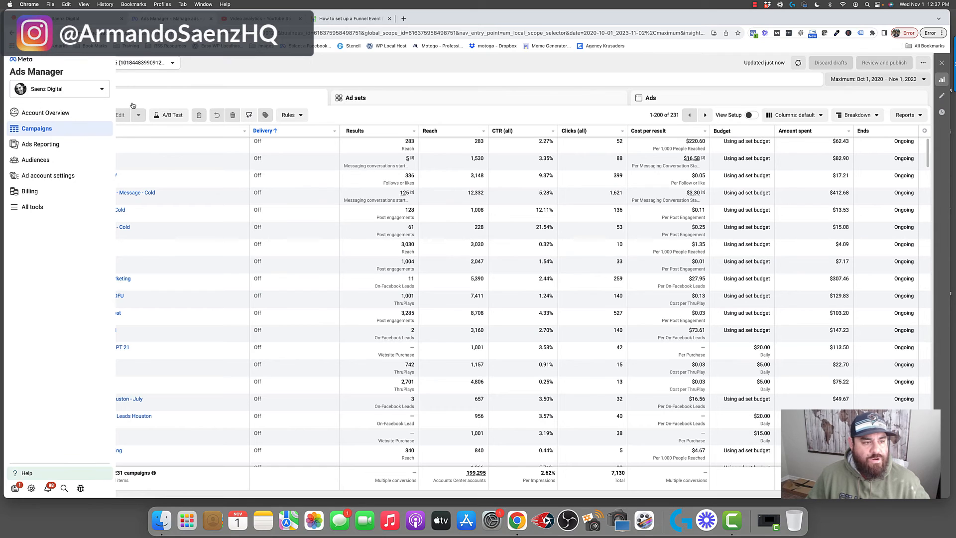
{"action": "left_click", "coordinate": [29, 208]}
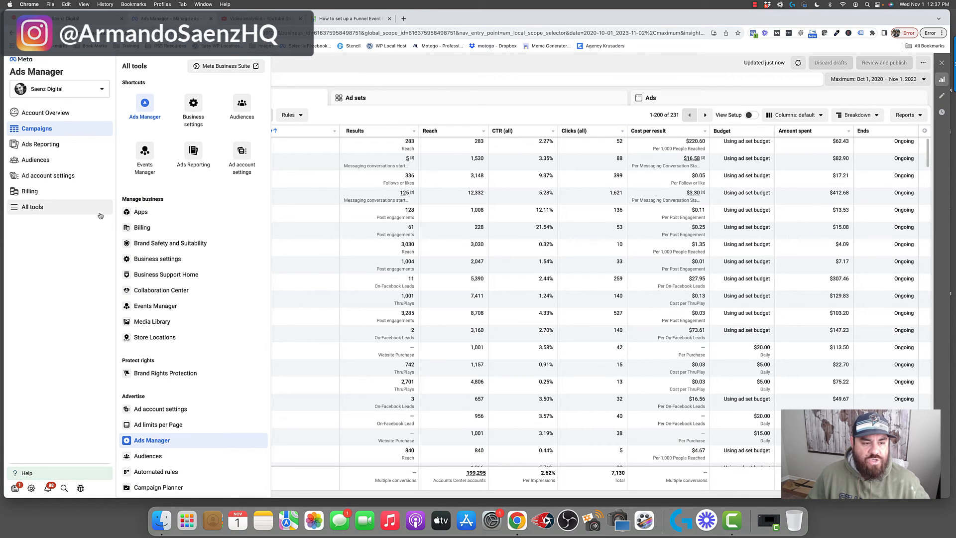
{"action": "left_click", "coordinate": [145, 155]}
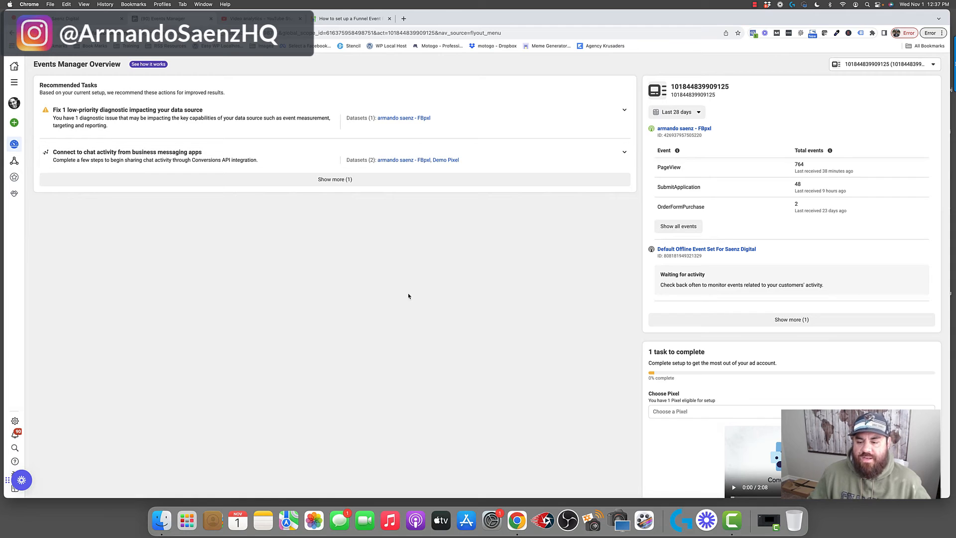
{"action": "left_click", "coordinate": [876, 65]}
{"action": "left_click", "coordinate": [841, 67]}
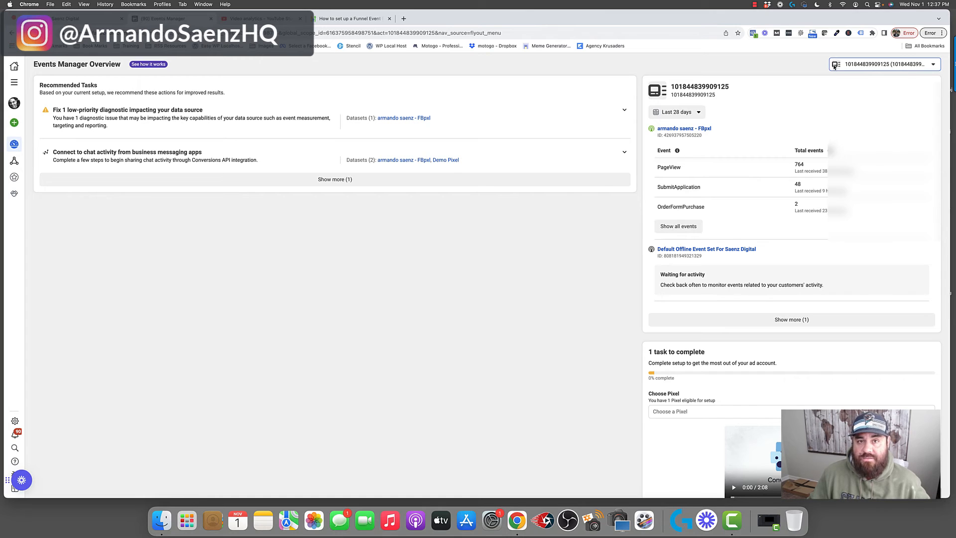
Step: Start connecting a new data source of type CRM in Events Manager
{"action": "mouse_move", "coordinate": [29, 200]}
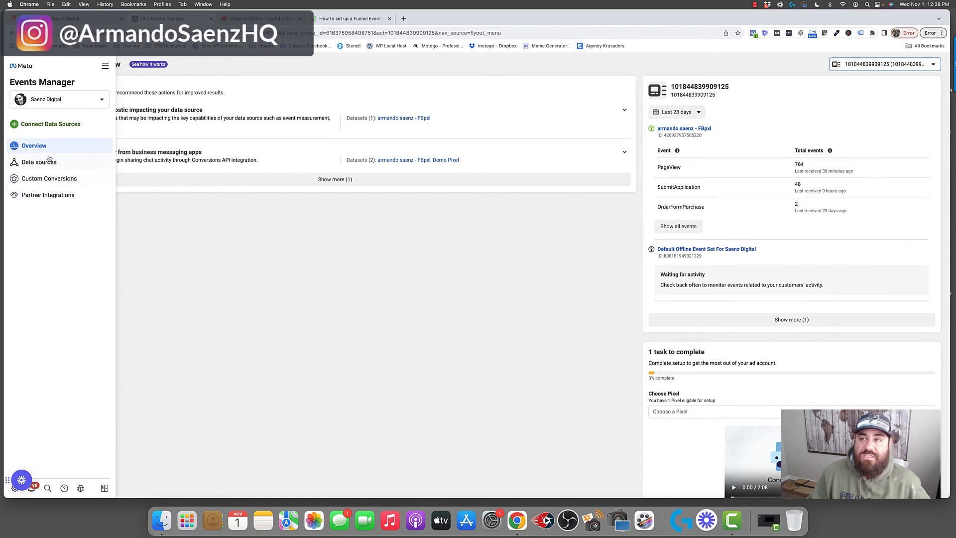
{"action": "left_click", "coordinate": [42, 127]}
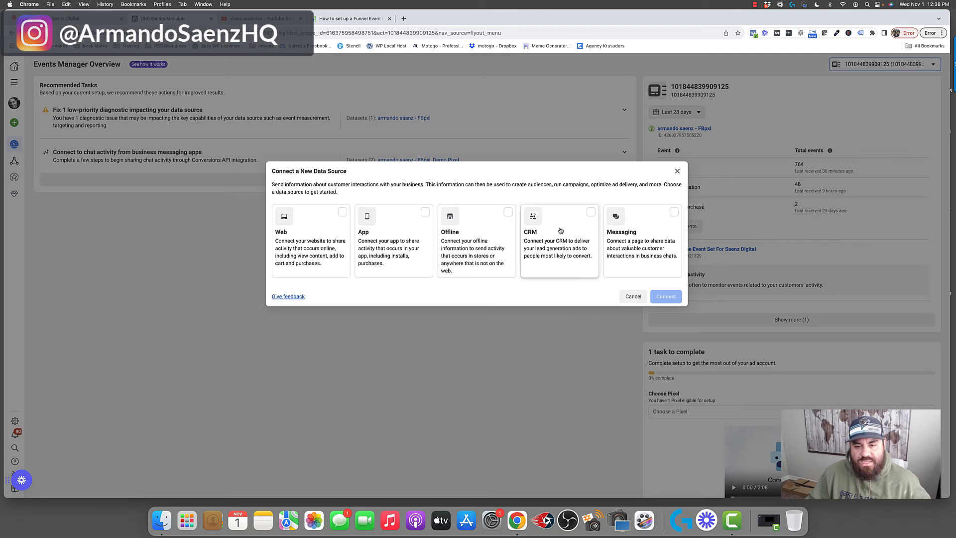
{"action": "left_click", "coordinate": [583, 217]}
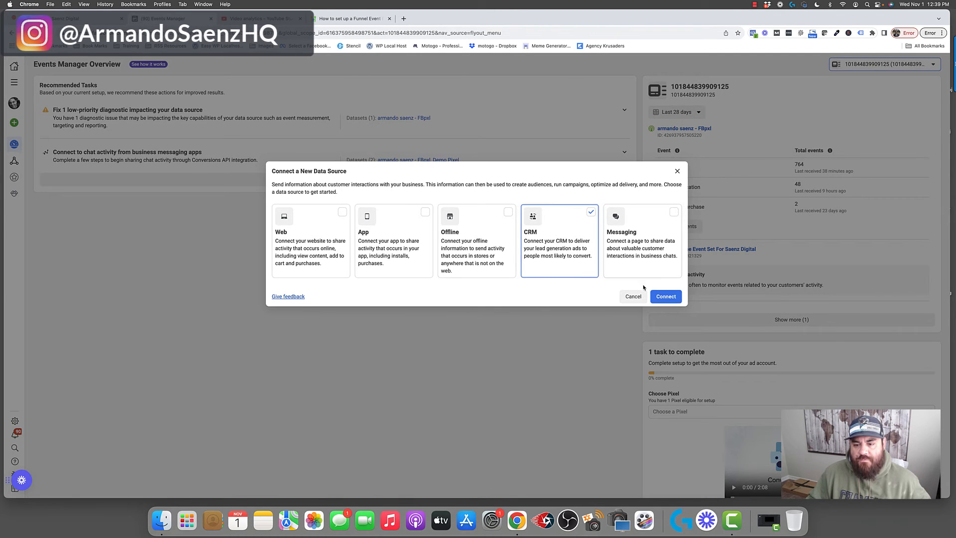
{"action": "left_click", "coordinate": [662, 297]}
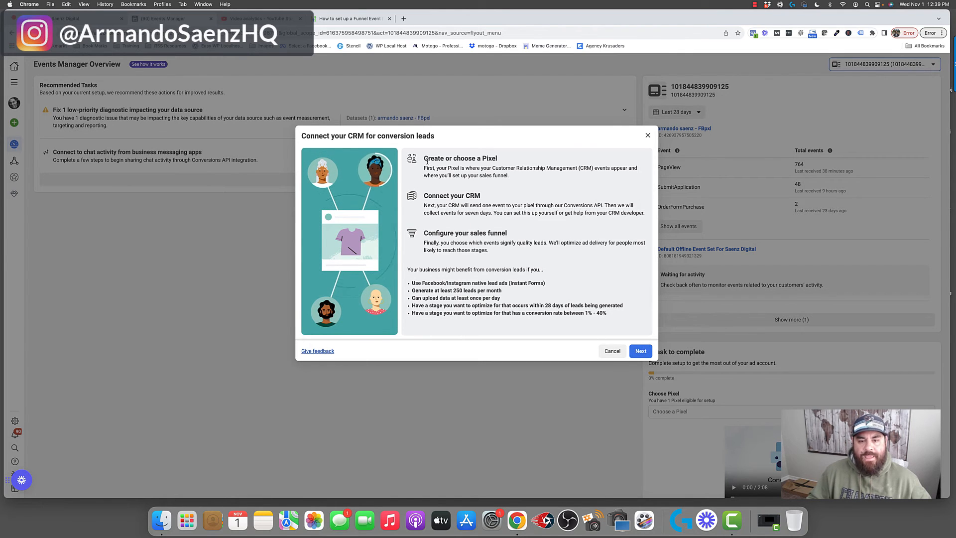
Step: Read the CRM connection overview for conversion leads, covering the Pixel step and the criteria for benefiting from it
{"action": "left_click_drag", "start_coordinate": [425, 158], "coordinate": [503, 158]}
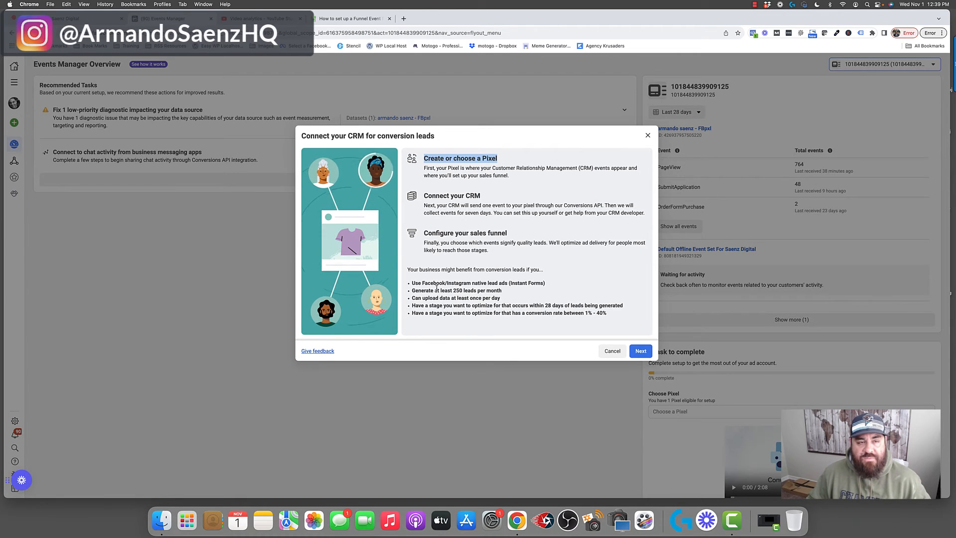
{"action": "left_click", "coordinate": [437, 270]}
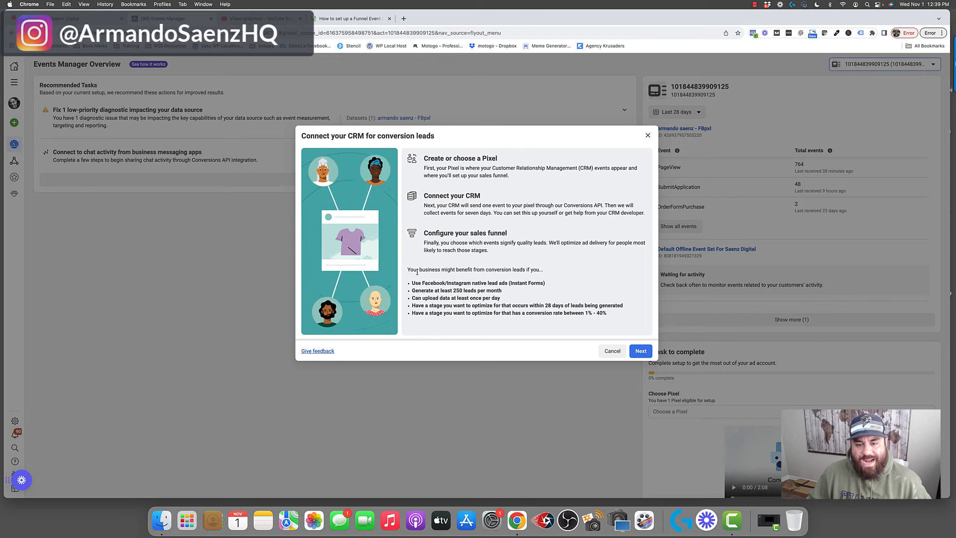
{"action": "left_click_drag", "start_coordinate": [412, 282], "coordinate": [496, 282]}
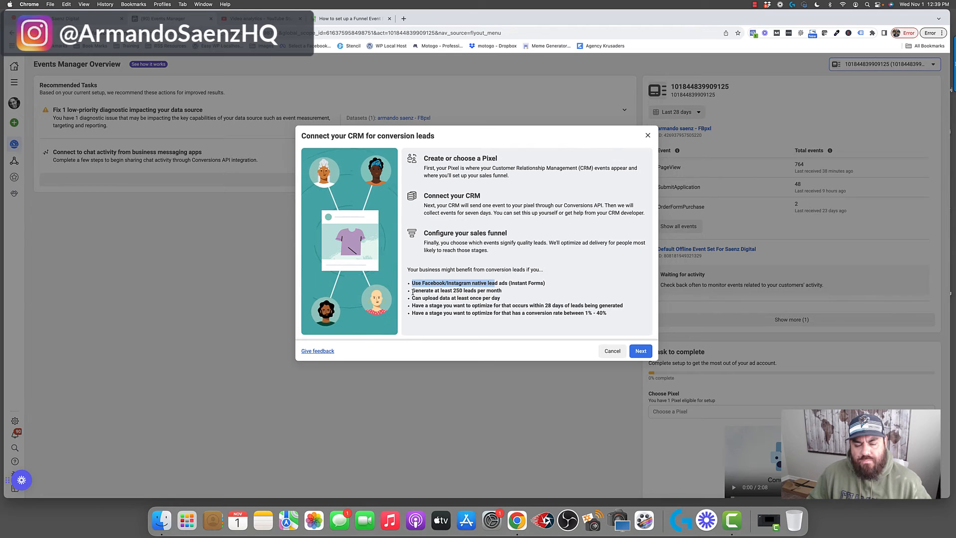
{"action": "left_click_drag", "start_coordinate": [412, 290], "coordinate": [591, 313]}
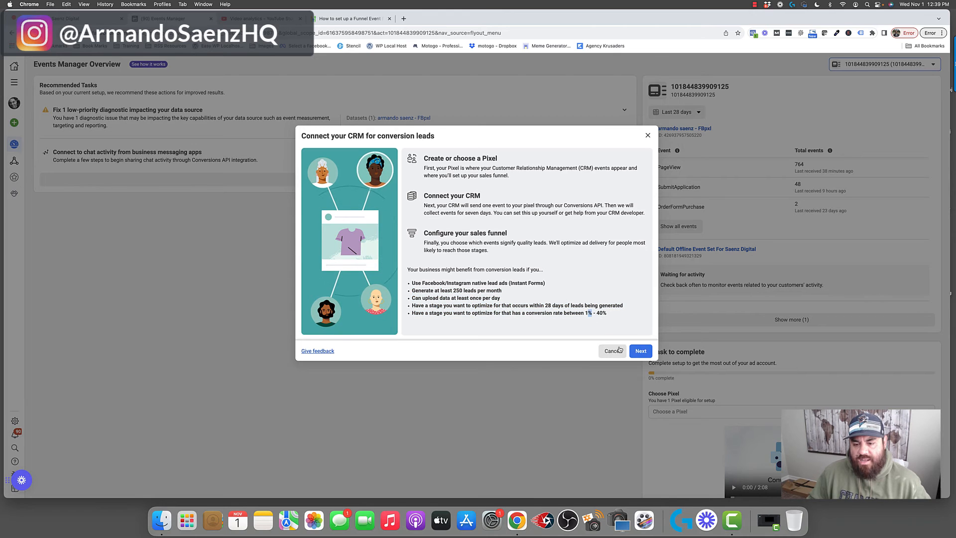
{"action": "left_click", "coordinate": [563, 313]}
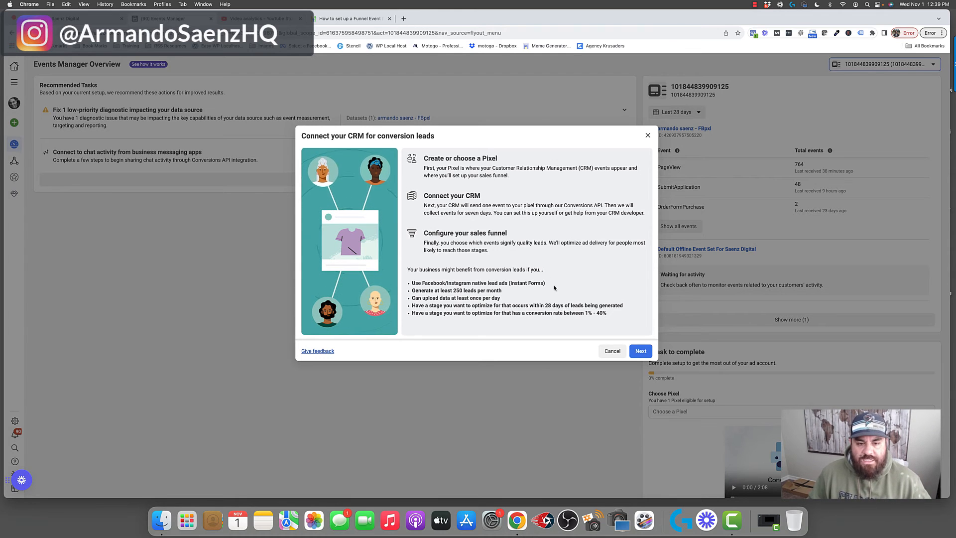
{"action": "left_click_drag", "start_coordinate": [306, 137], "coordinate": [436, 137]}
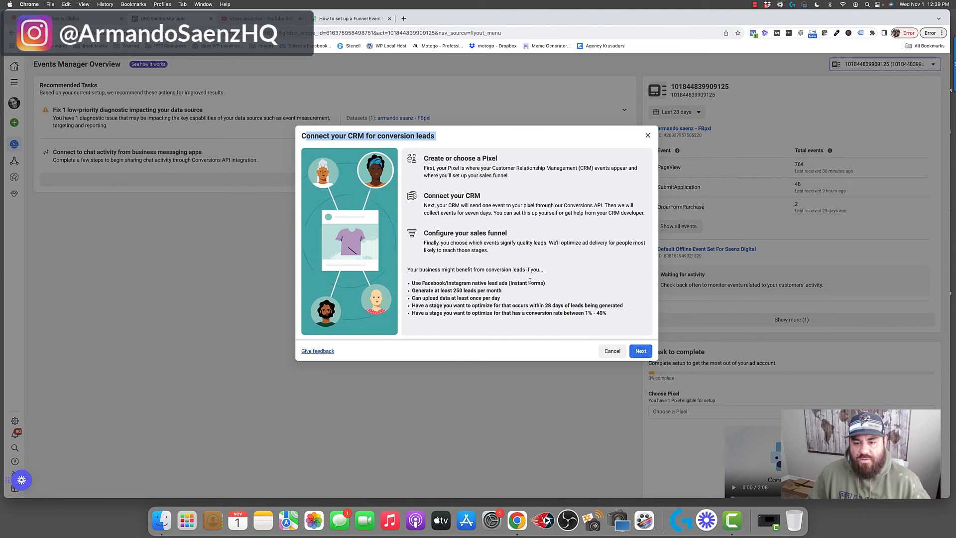
Step: Continue the conversion leads setup, choose LeadConnector as the CRM and select connecting through a third-party partner
{"action": "left_click", "coordinate": [641, 351]}
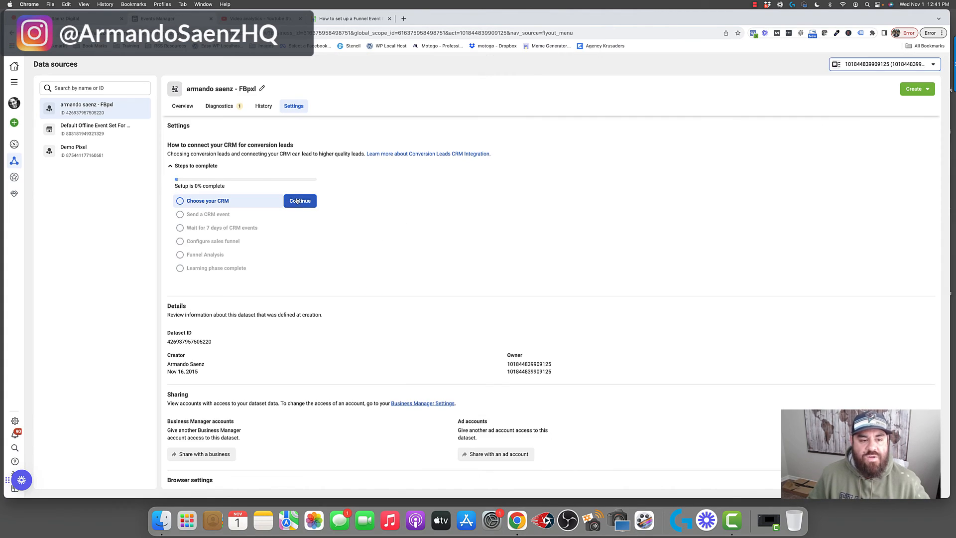
{"action": "left_click", "coordinate": [303, 202]}
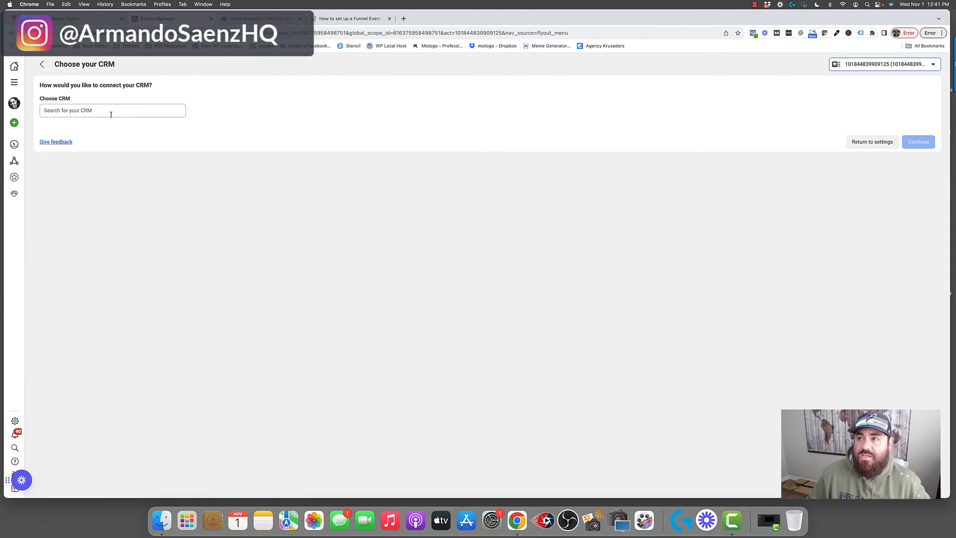
{"action": "left_click", "coordinate": [134, 111]}
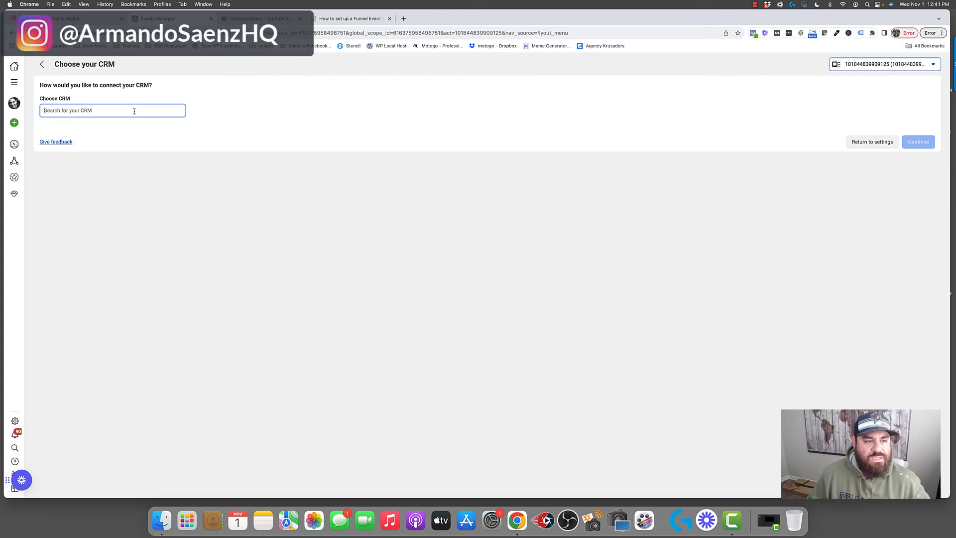
{"action": "type", "text": "lead"}
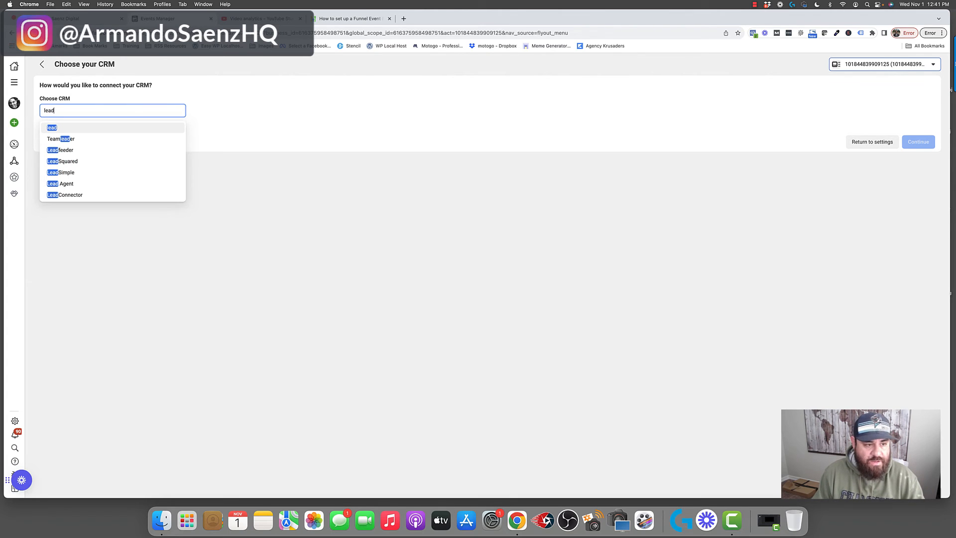
{"action": "type", "text": " c"}
{"action": "key", "text": "BackSpace"}
{"action": "key", "text": "BackSpace"}
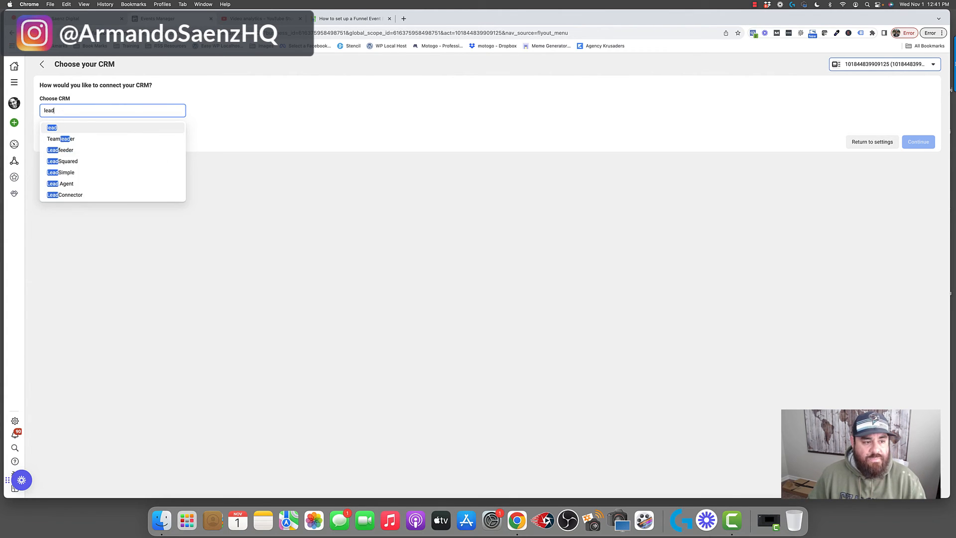
{"action": "left_click", "coordinate": [82, 196]}
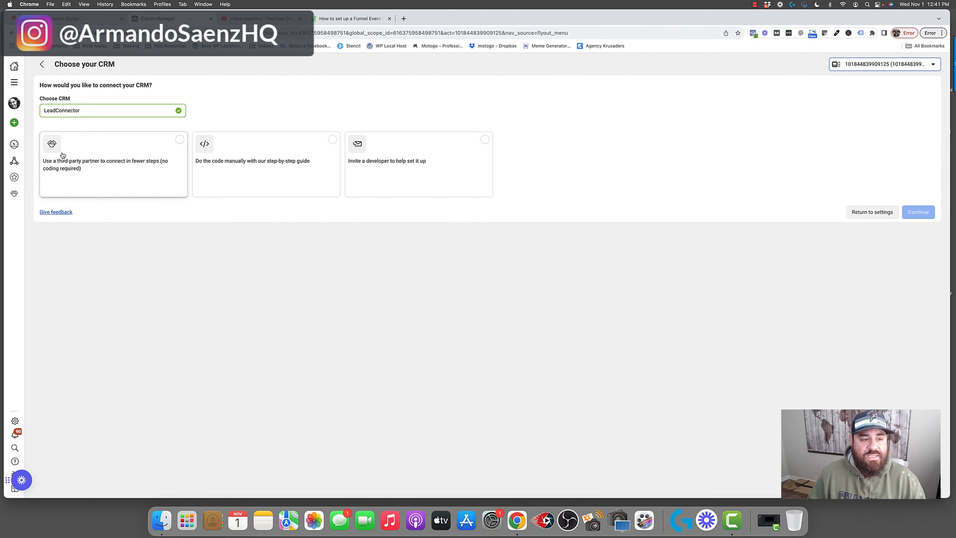
{"action": "left_click", "coordinate": [179, 140]}
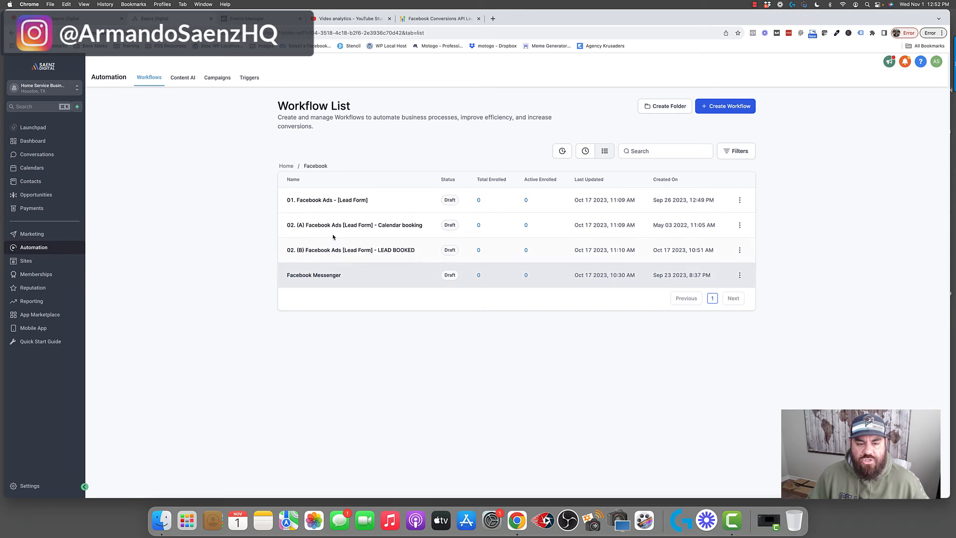
Step: In the 01. Facebook Ads - [Lead Form] workflow, allow duplicate opportunities in Create Or Update Opportunity and save the workflow
{"action": "left_click", "coordinate": [333, 202]}
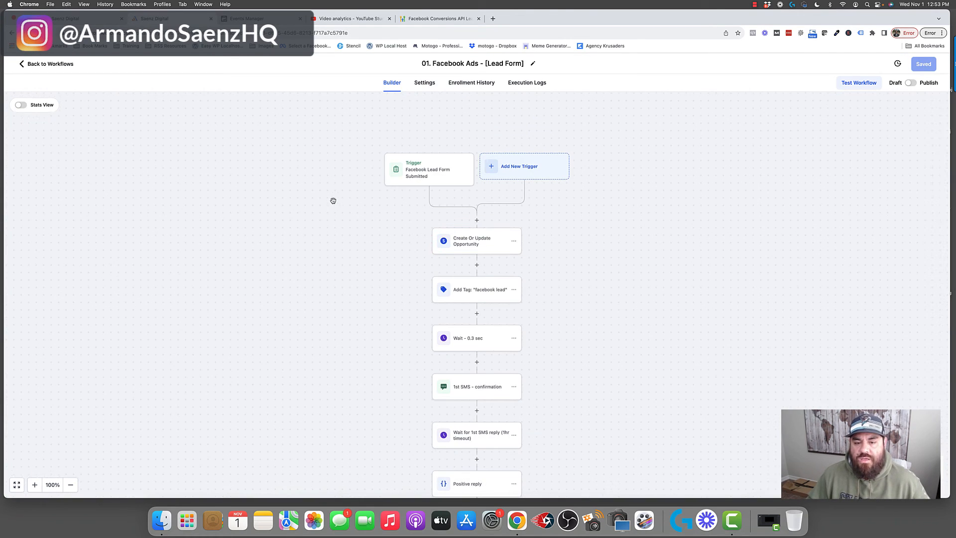
{"action": "left_click", "coordinate": [462, 247]}
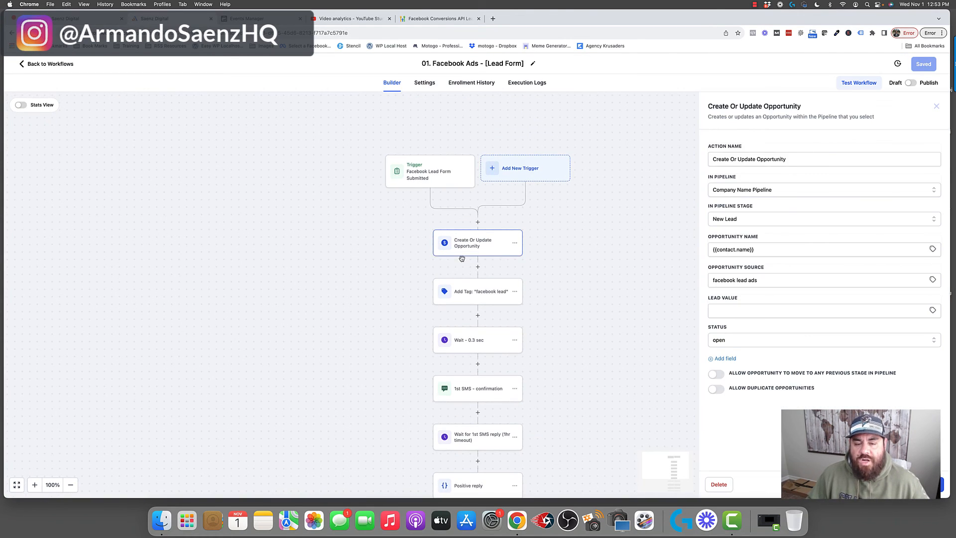
{"action": "left_click", "coordinate": [714, 389]}
{"action": "left_click", "coordinate": [921, 484]}
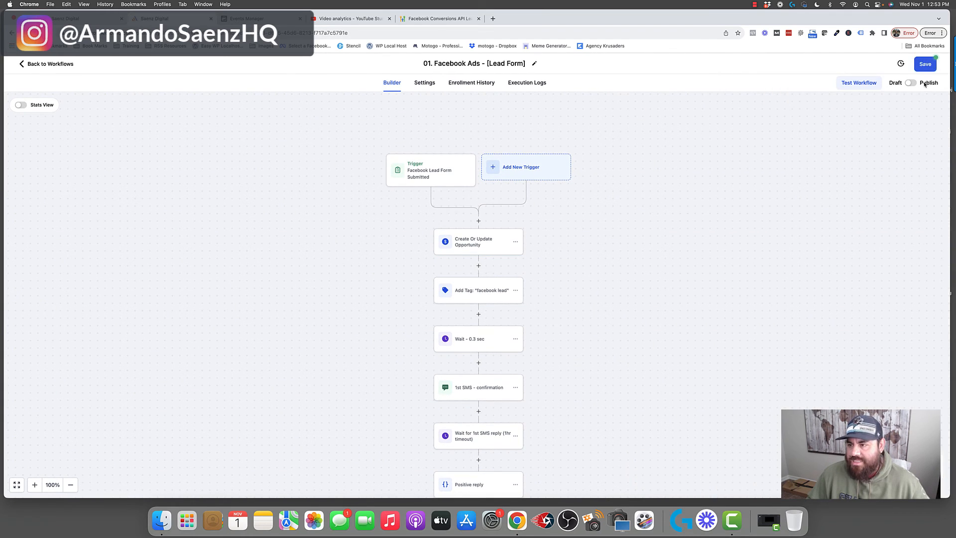
{"action": "left_click", "coordinate": [925, 66]}
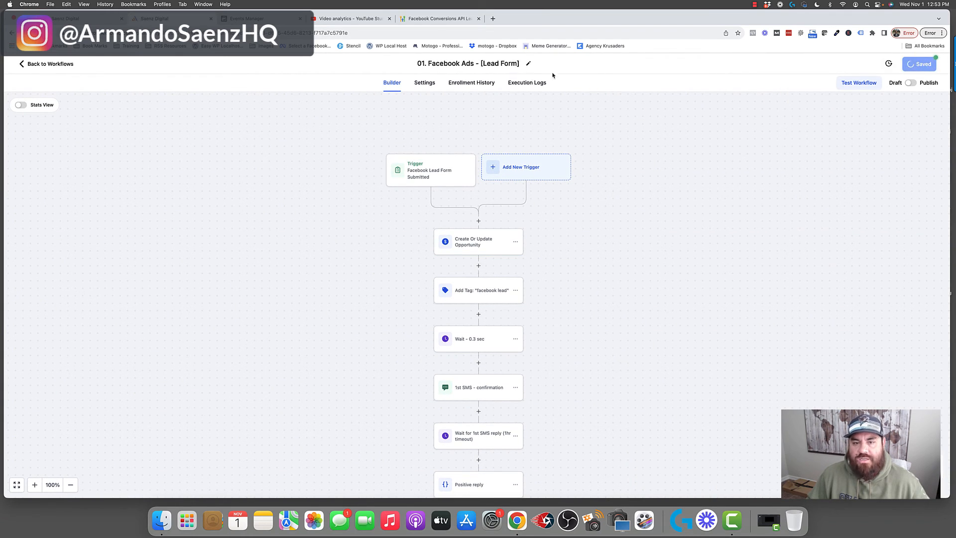
Step: Allow re-entry in the settings of the 01. Facebook Ads - [Lead Form] workflow and save it
{"action": "left_click", "coordinate": [425, 83]}
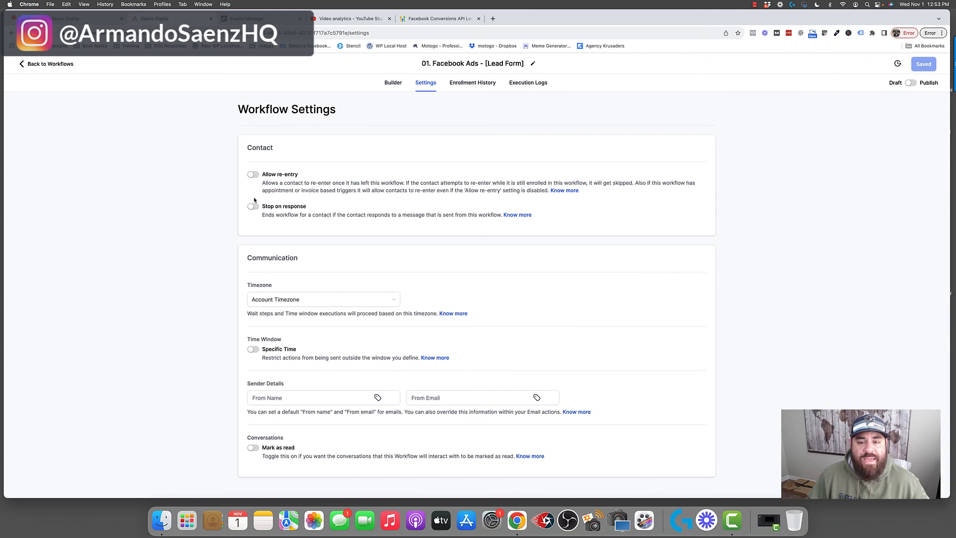
{"action": "left_click", "coordinate": [253, 175]}
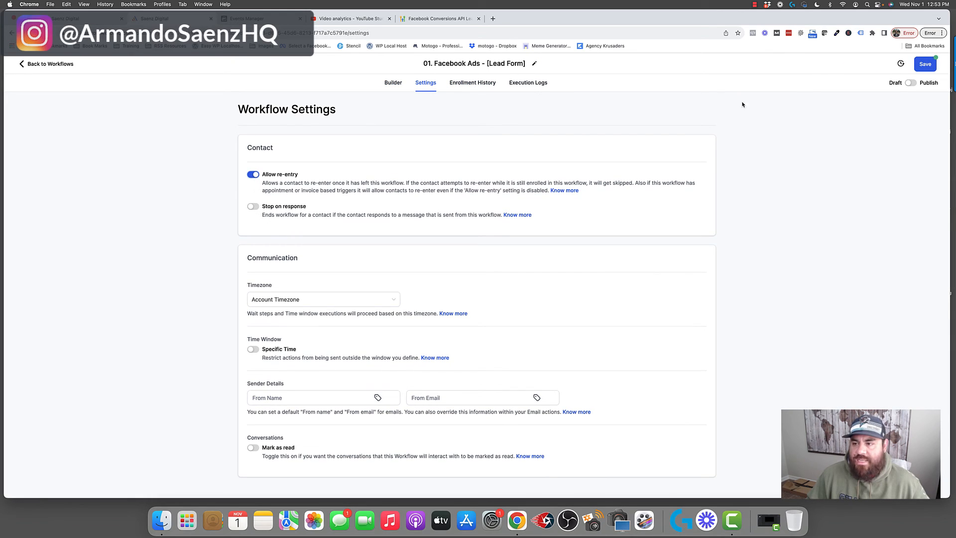
{"action": "left_click", "coordinate": [924, 64]}
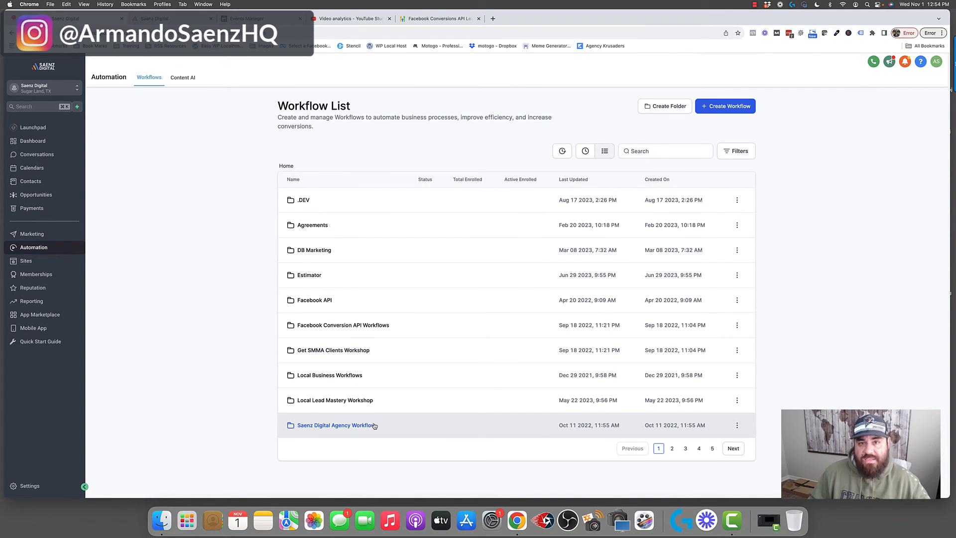
Step: Open the Facebook API workflow in its folder and add an Opportunity changed trigger filtered to the Saenz Digital pipeline
{"action": "left_click", "coordinate": [315, 300]}
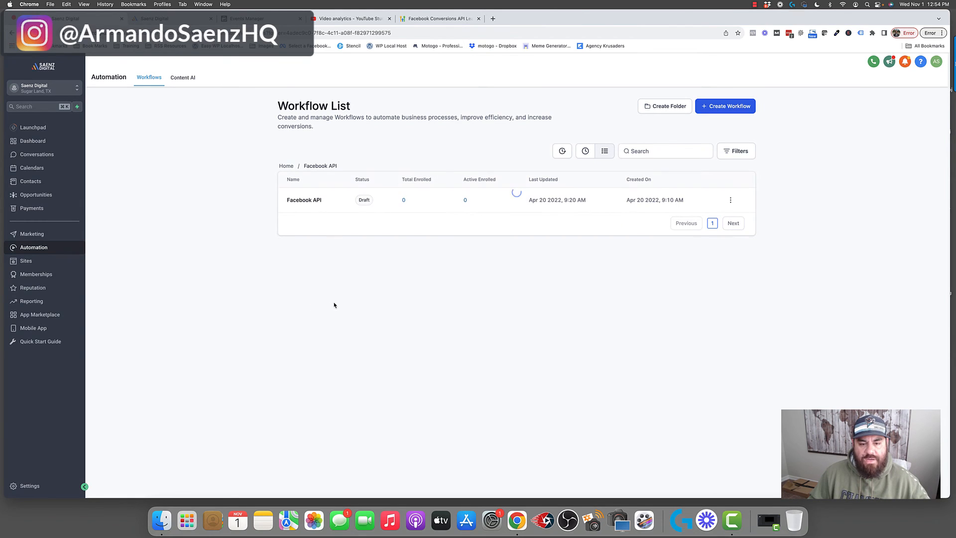
{"action": "left_click", "coordinate": [303, 200]}
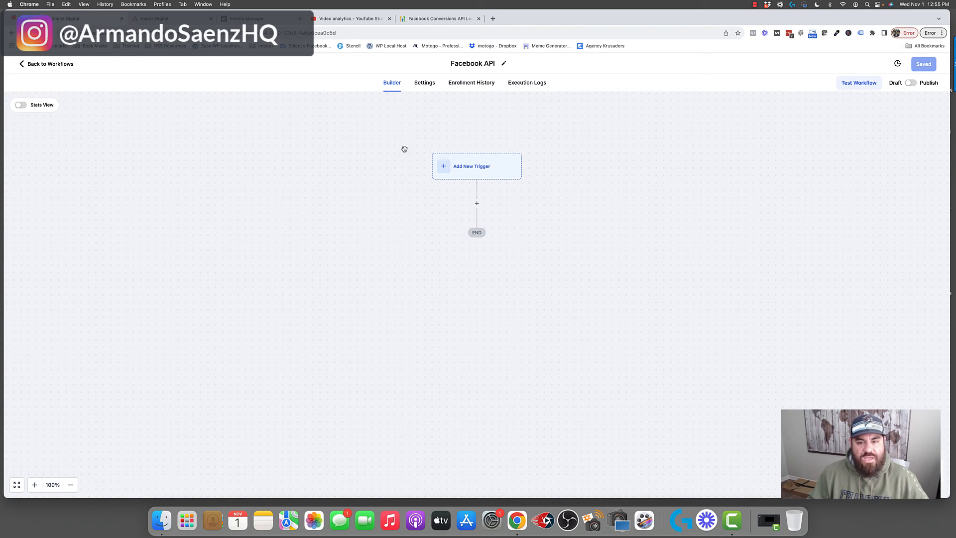
{"action": "left_click", "coordinate": [470, 168]}
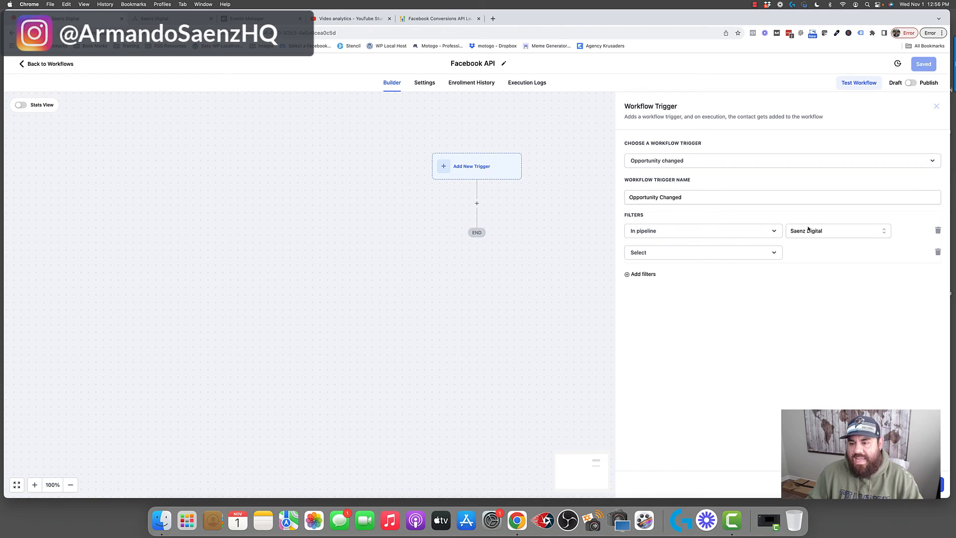
{"action": "left_click", "coordinate": [823, 233]}
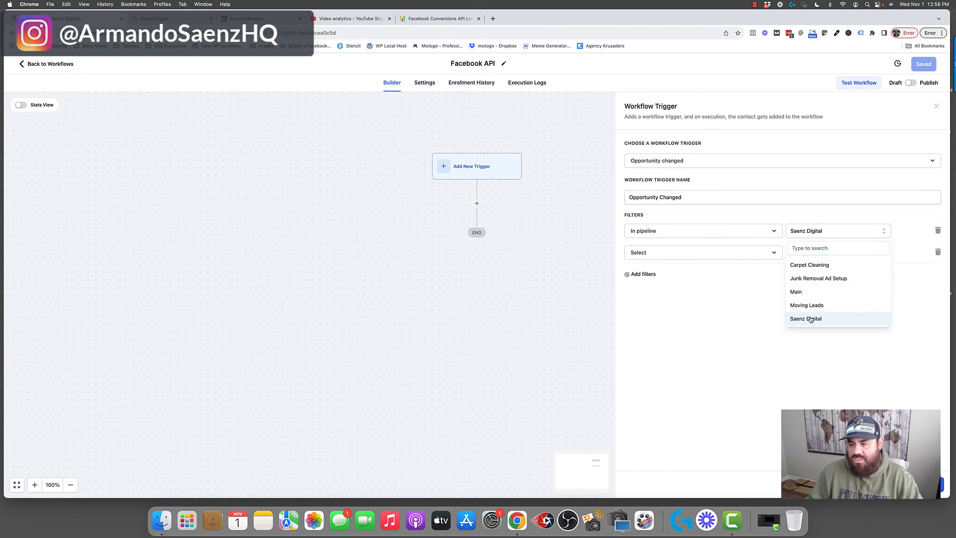
{"action": "left_click", "coordinate": [811, 318]}
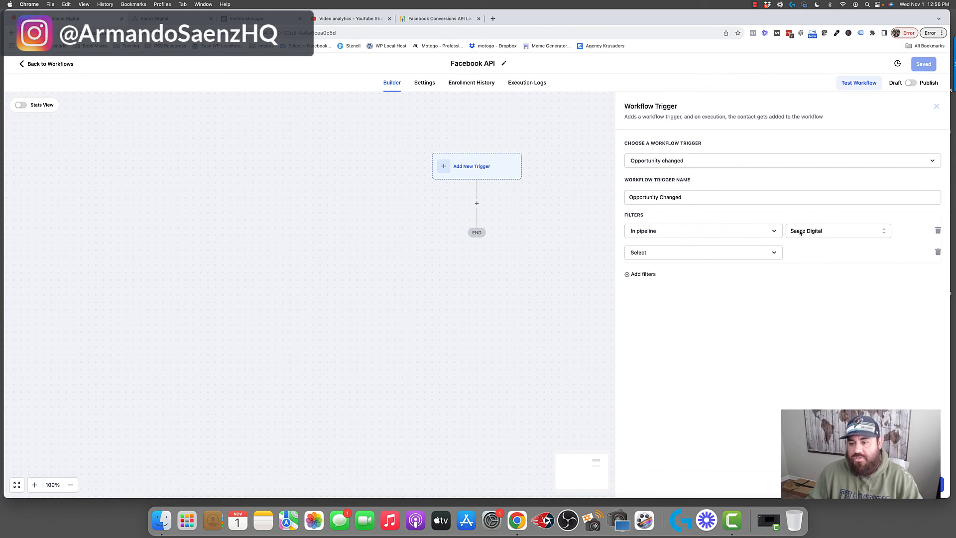
Step: Filter the Opportunity changed trigger by the Booked Call pipeline stage and save the trigger
{"action": "left_click", "coordinate": [774, 252]}
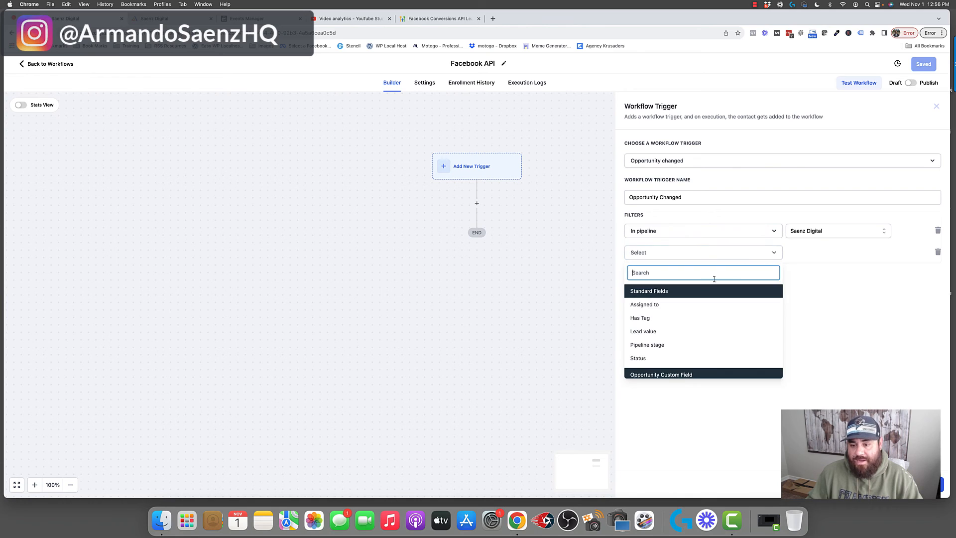
{"action": "left_click", "coordinate": [649, 344]}
{"action": "left_click", "coordinate": [856, 253]}
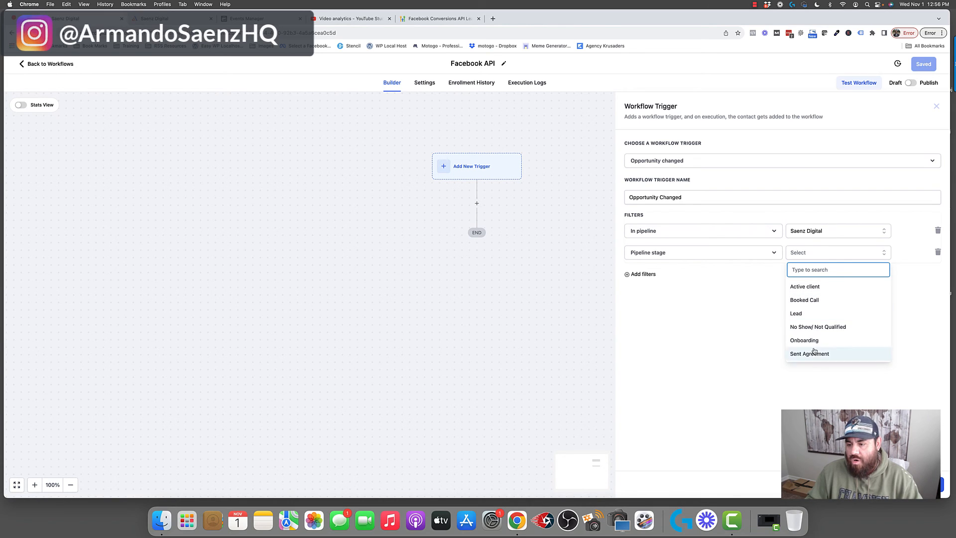
{"action": "left_click", "coordinate": [812, 305]}
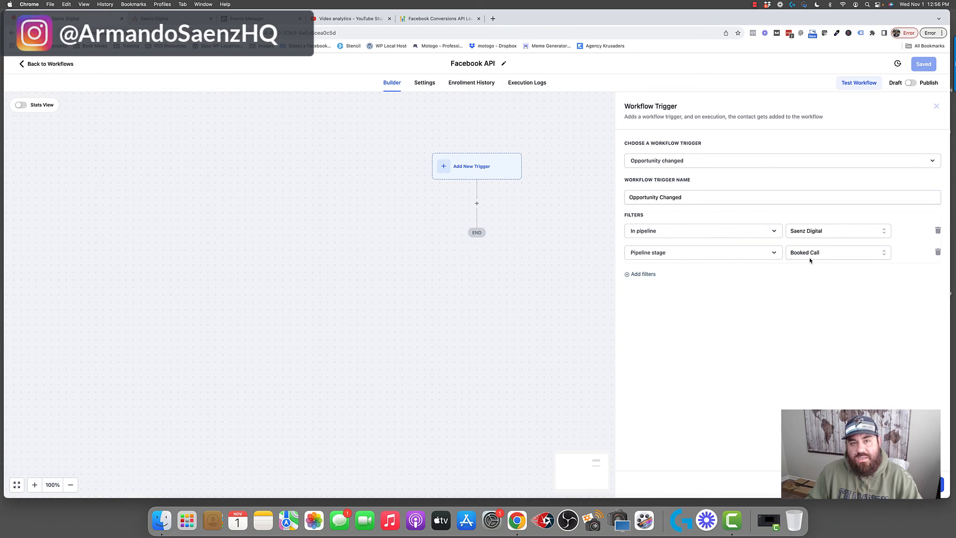
{"action": "left_click", "coordinate": [923, 484]}
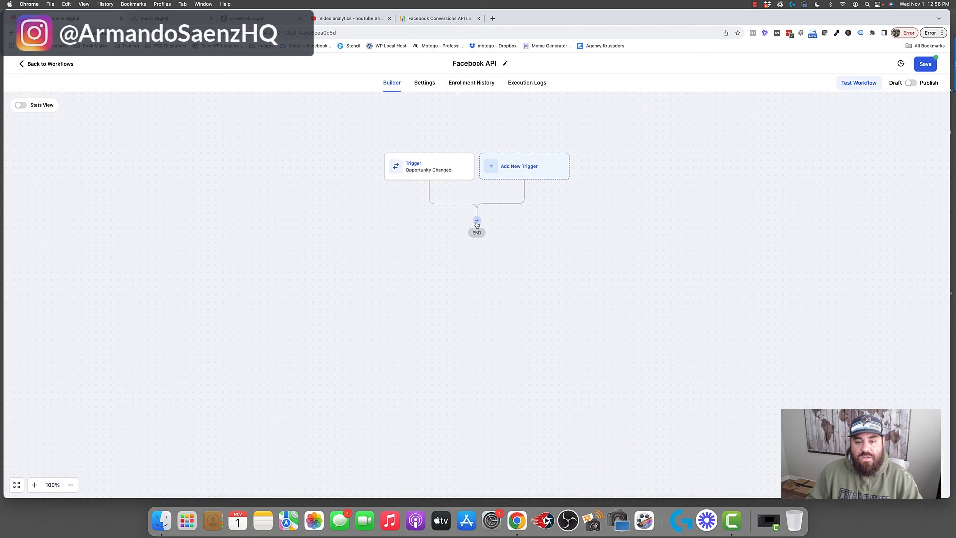
Step: Add a Facebook - Conversion API action after the trigger and set its event type to Lead Event
{"action": "left_click", "coordinate": [477, 221]}
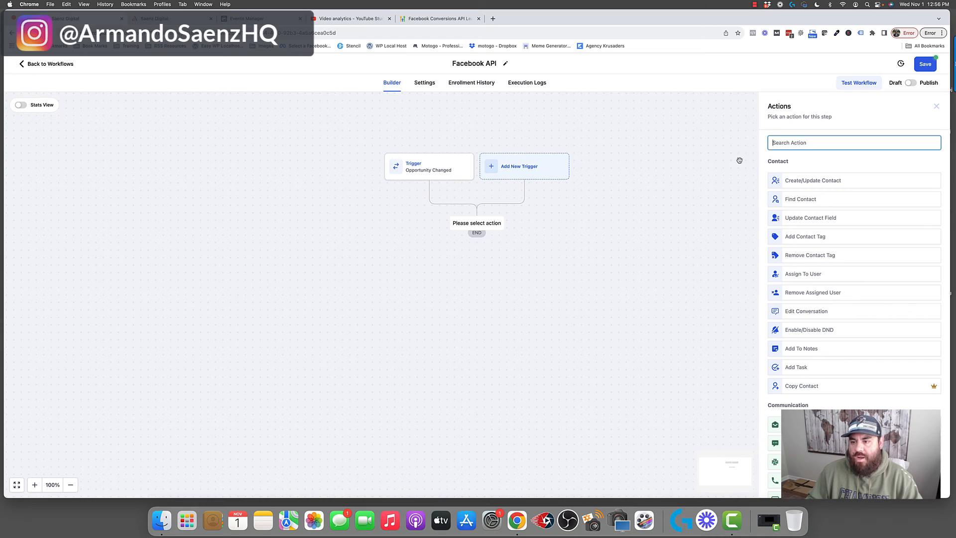
{"action": "type", "text": "face"}
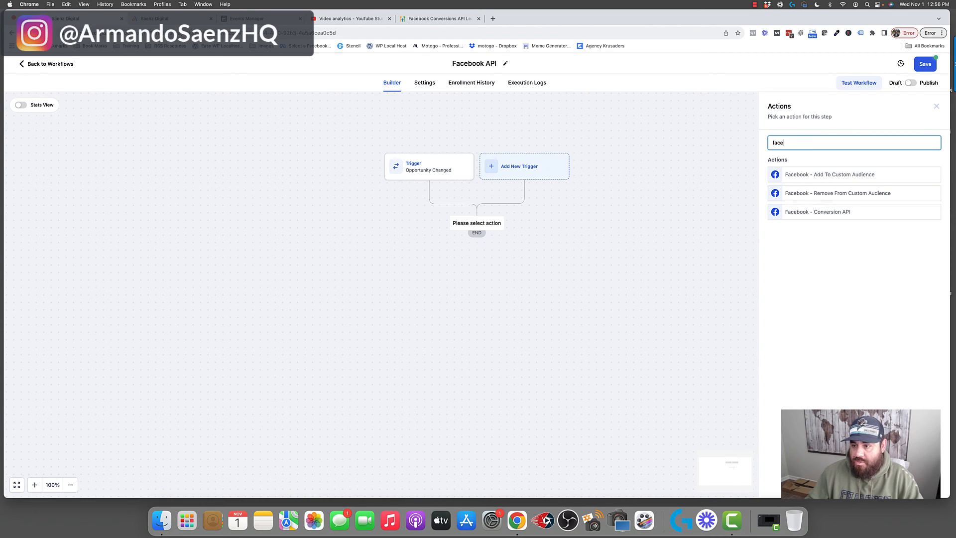
{"action": "left_click", "coordinate": [813, 213]}
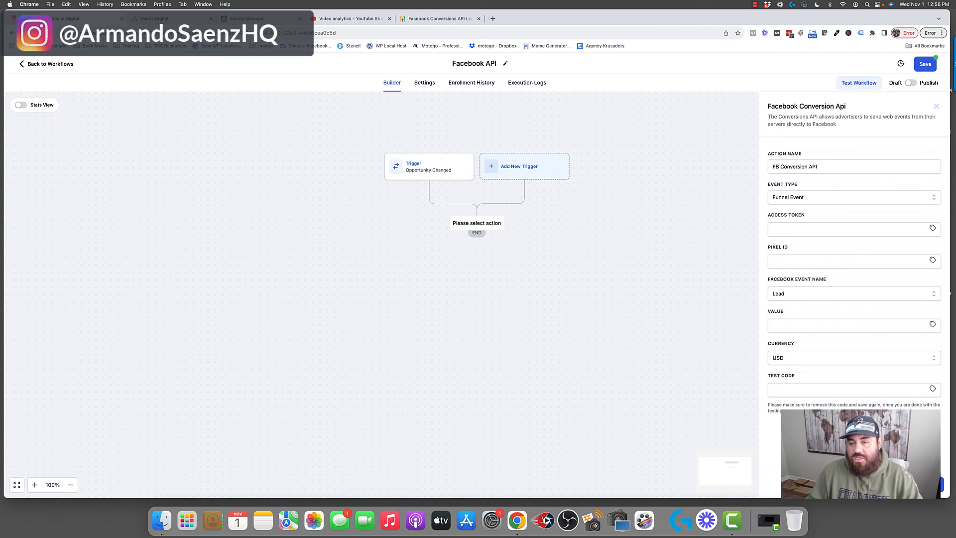
{"action": "left_click", "coordinate": [832, 165]}
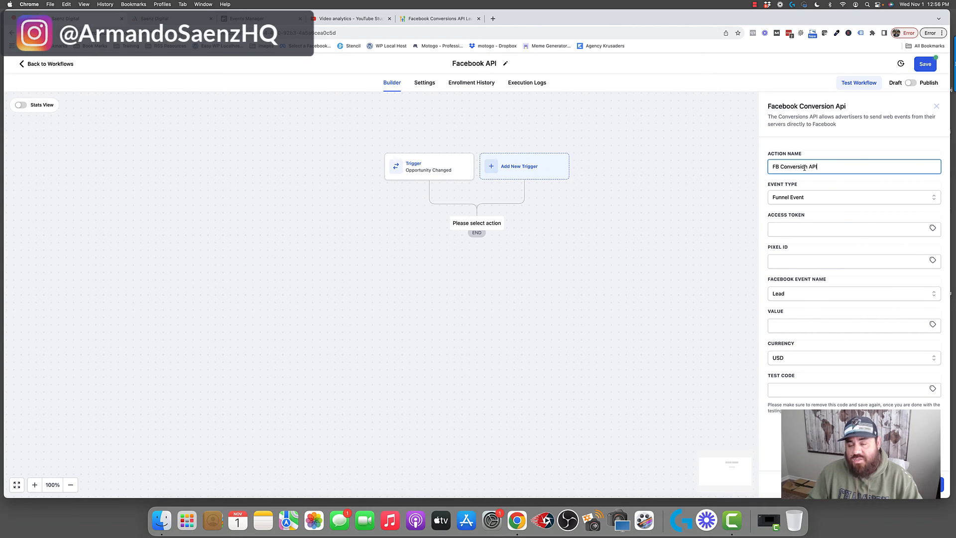
{"action": "left_click", "coordinate": [802, 198]}
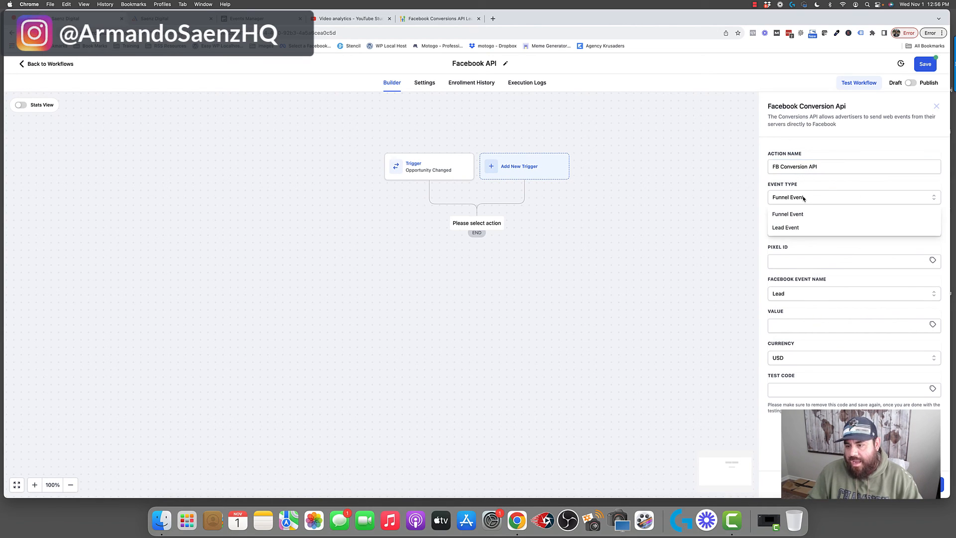
{"action": "left_click", "coordinate": [791, 226]}
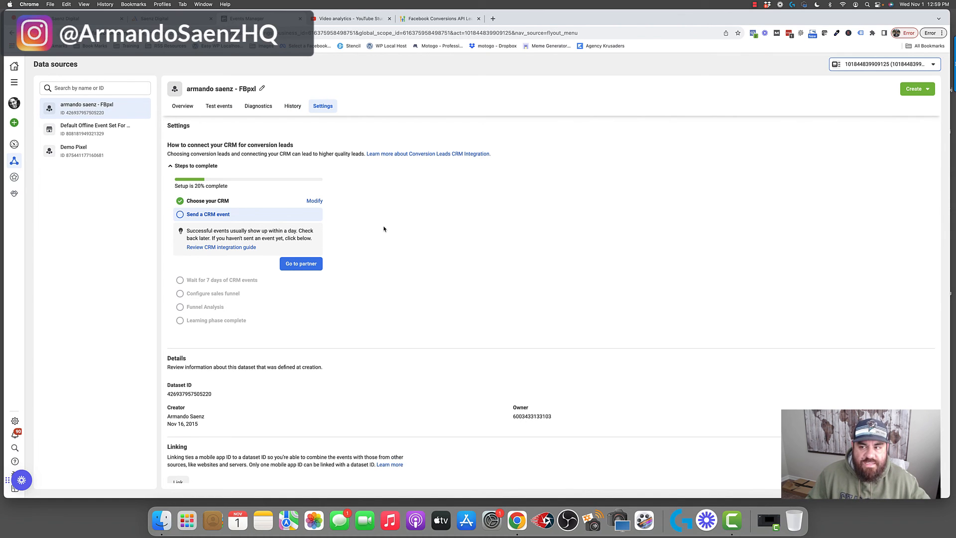
Step: Locate the Conversions API settings in Events Manager and paste the access token into the workflow's Facebook Conversion API action
{"action": "scroll", "coordinate": [384, 228], "scroll_direction": "down", "scroll_amount": 15}
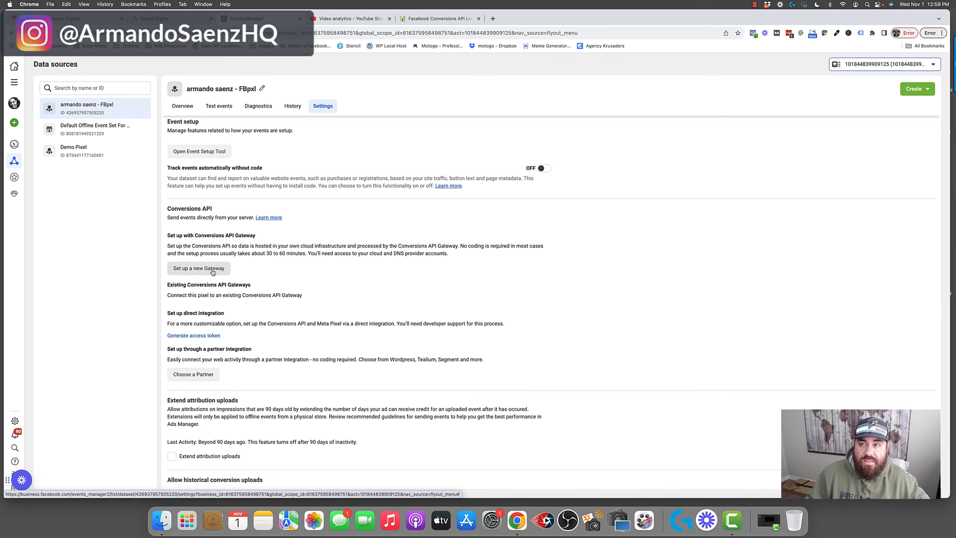
{"action": "left_click_drag", "start_coordinate": [171, 209], "coordinate": [213, 211]}
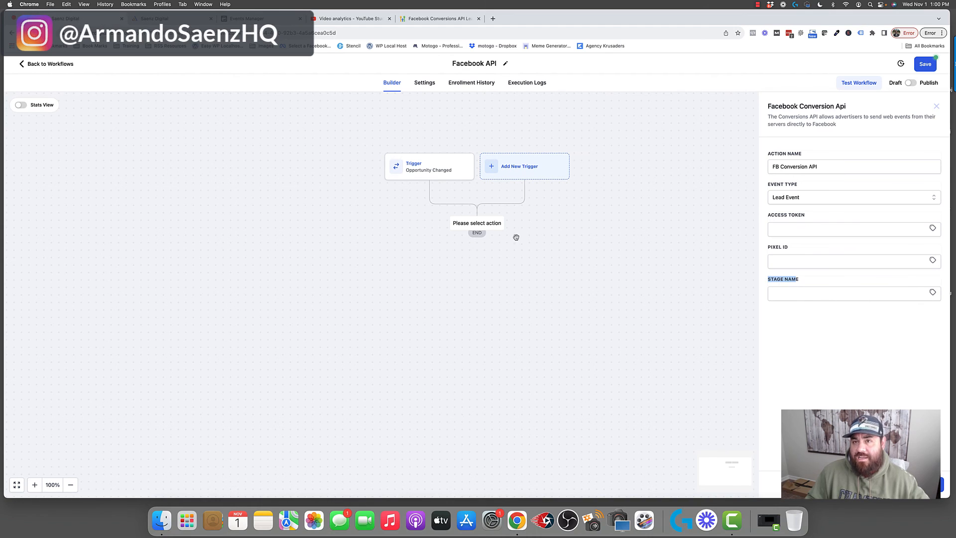
{"action": "left_click", "coordinate": [791, 228]}
{"action": "right_click", "coordinate": [791, 227]}
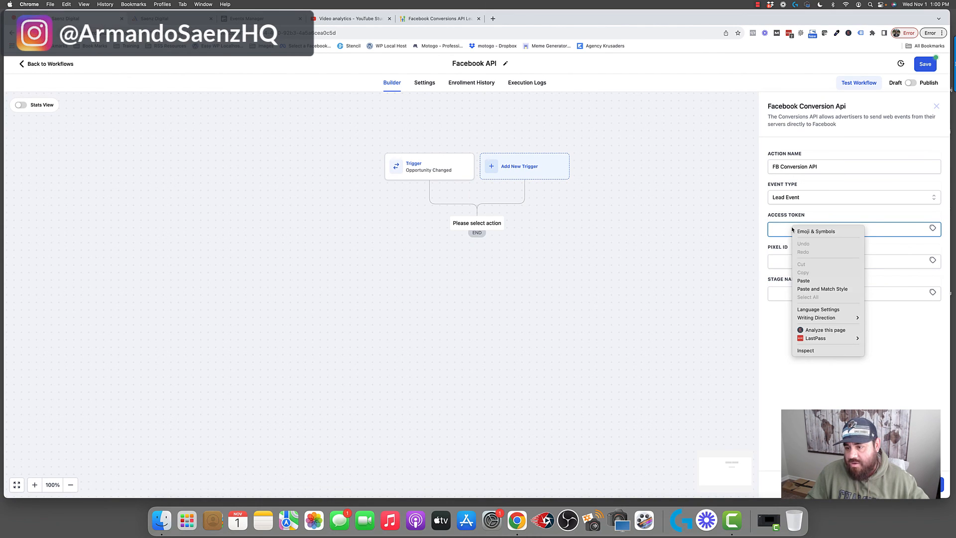
{"action": "left_click", "coordinate": [813, 281]}
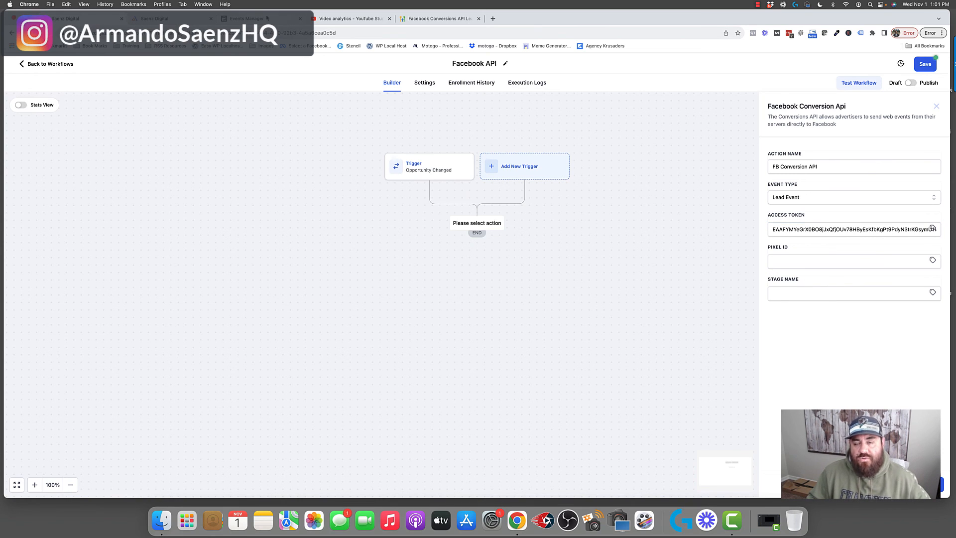
Step: Enter the pixel ID and the stage name {{opportunity.stage_name}} in the Facebook Conversion API action, saving the action and workflow
{"action": "left_click", "coordinate": [267, 19]}
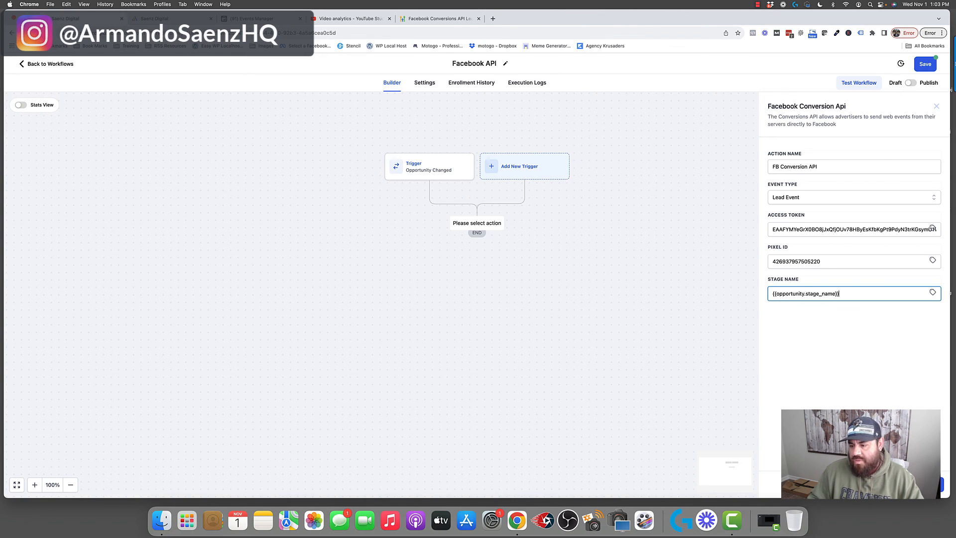
{"action": "left_click", "coordinate": [942, 484]}
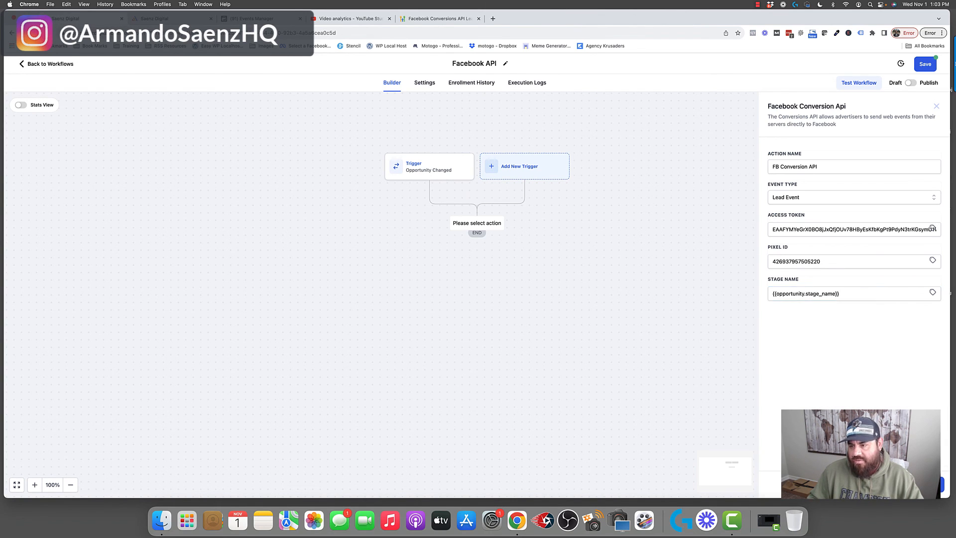
{"action": "left_click", "coordinate": [926, 64]}
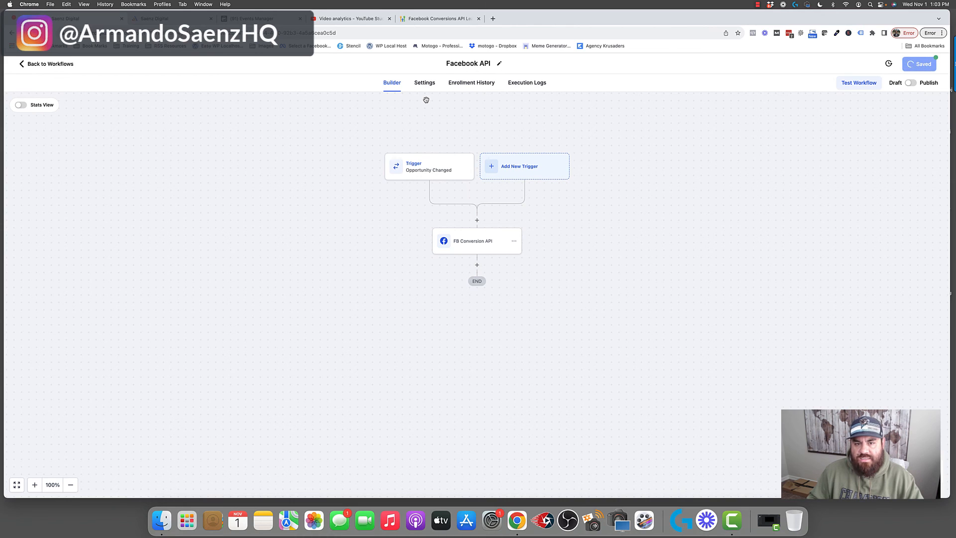
Step: Allow re-entry in the Facebook API workflow's settings and save the workflow
{"action": "left_click", "coordinate": [425, 84]}
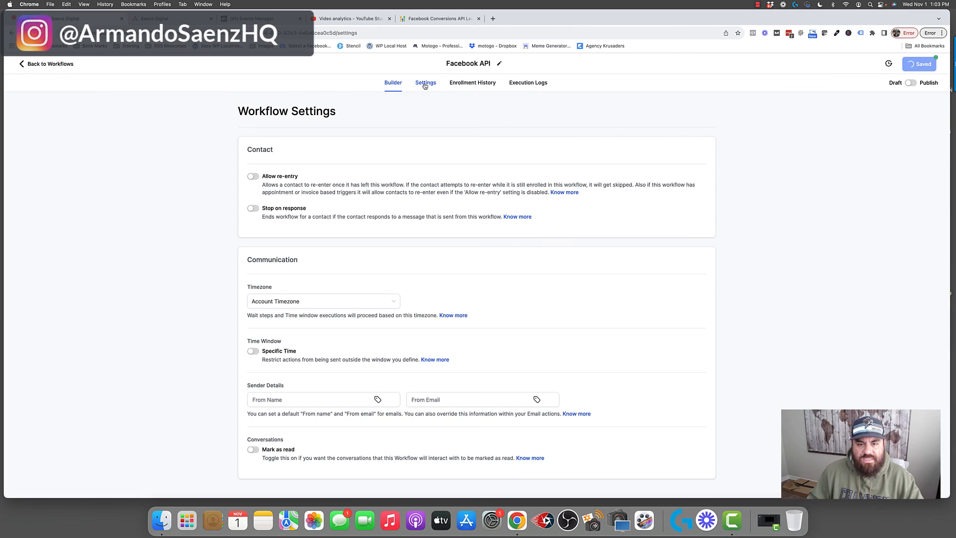
{"action": "left_click", "coordinate": [253, 176]}
{"action": "left_click", "coordinate": [921, 66]}
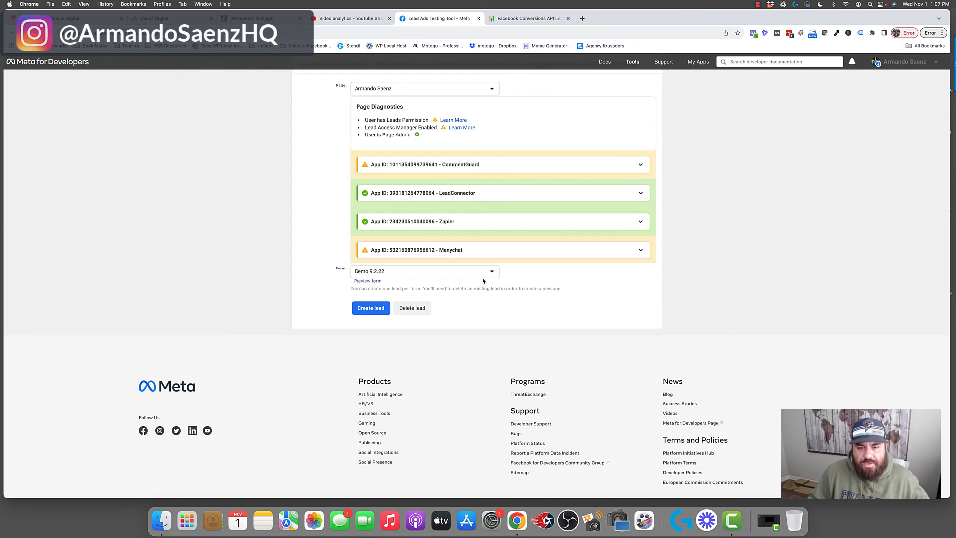
Step: Create a test lead for the Demo 9.2.22 form in Meta's Lead Ads Testing Tool
{"action": "left_click", "coordinate": [426, 272]}
{"action": "type", "text": "dem"}
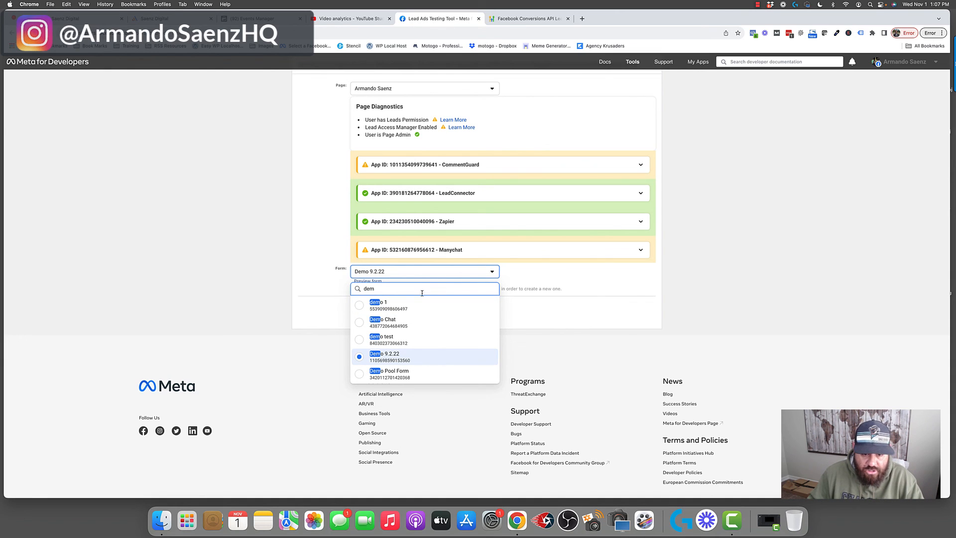
{"action": "left_click", "coordinate": [378, 305]}
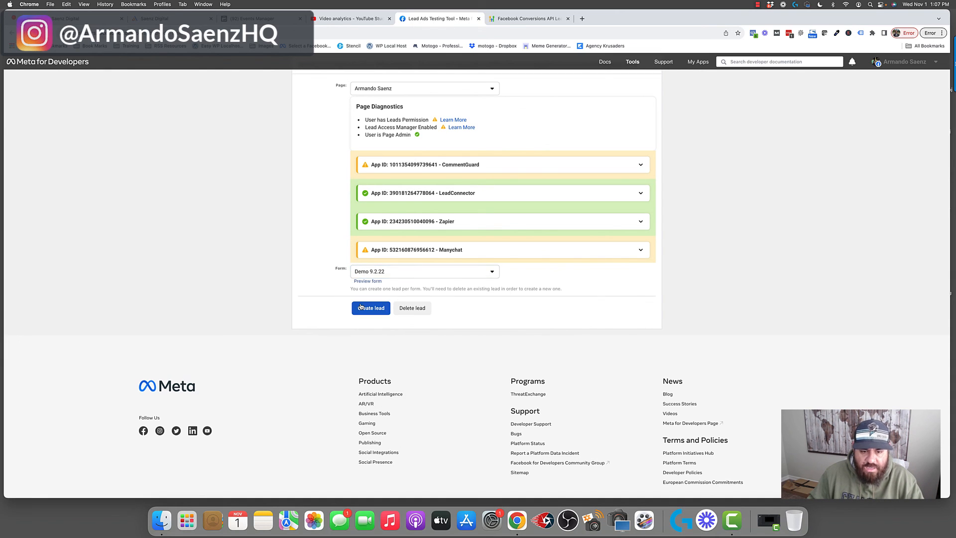
{"action": "left_click", "coordinate": [373, 310]}
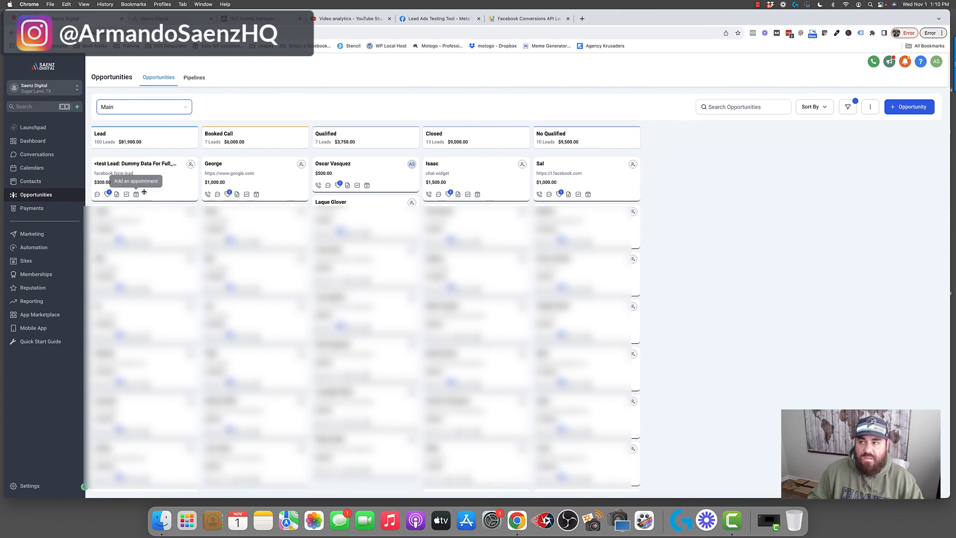
Step: Move the test lead's opportunity to the Booked Call stage in the CRM's Main pipeline
{"action": "left_click", "coordinate": [98, 195]}
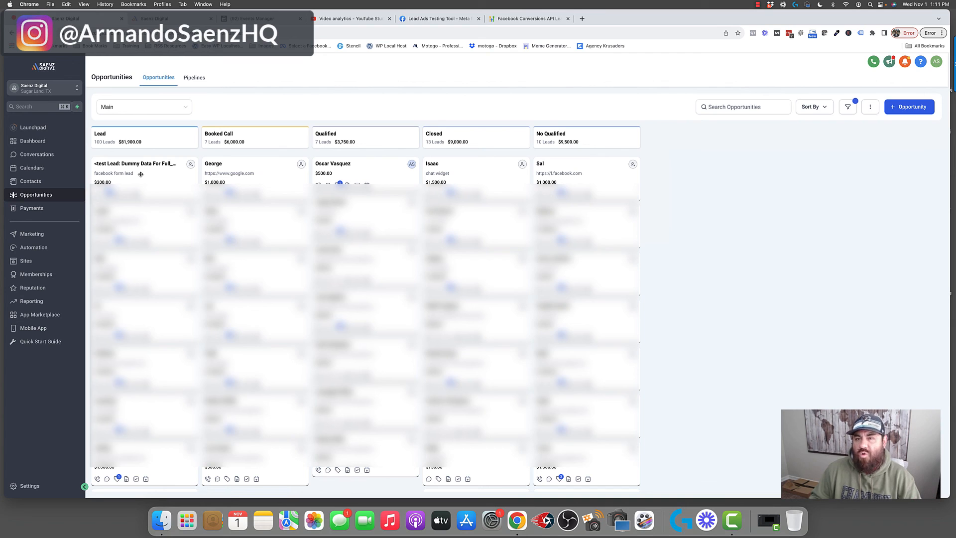
{"action": "left_click_drag", "start_coordinate": [141, 174], "coordinate": [245, 169]}
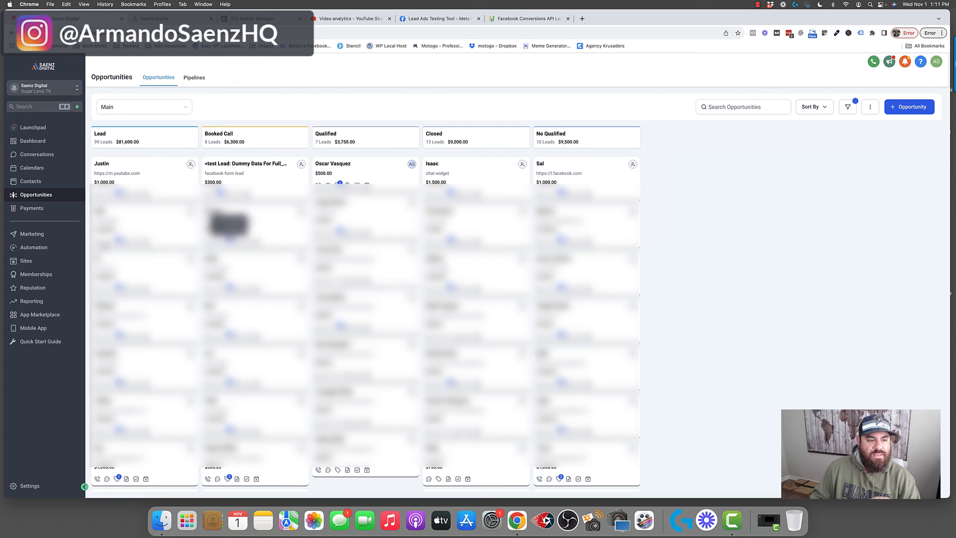
Step: Open the Facebook API workflow and review the settings of its Opportunity Changed trigger and FB Conversion API action
{"action": "left_click", "coordinate": [43, 248]}
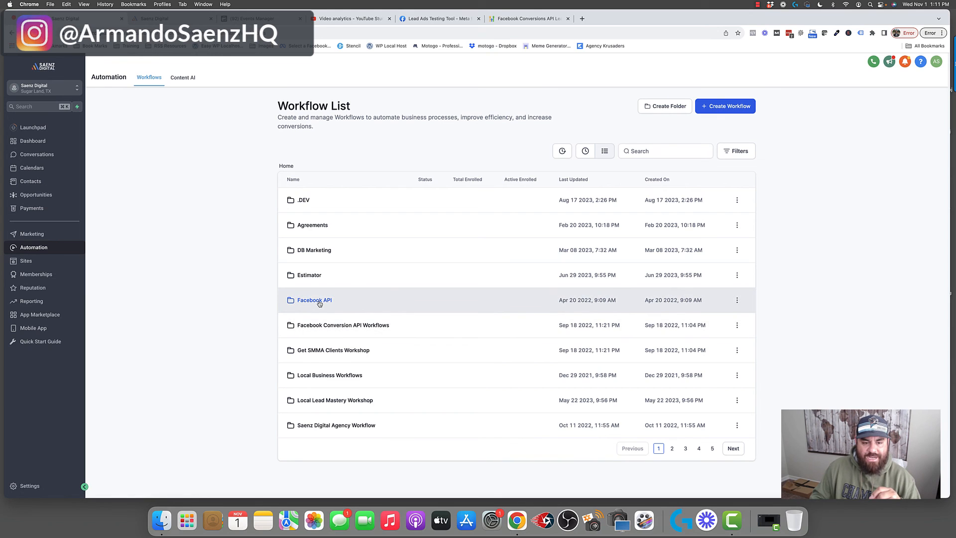
{"action": "left_click", "coordinate": [319, 300]}
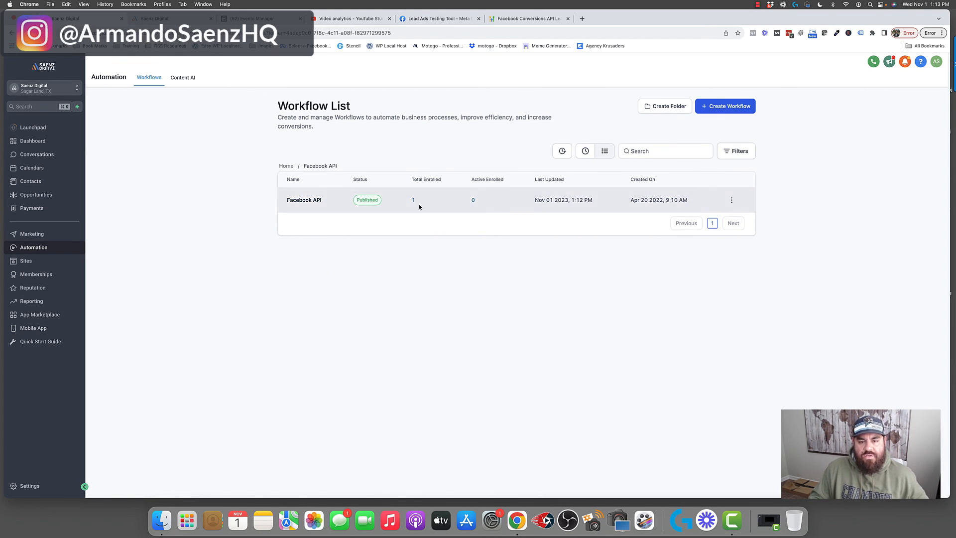
{"action": "left_click", "coordinate": [306, 201]}
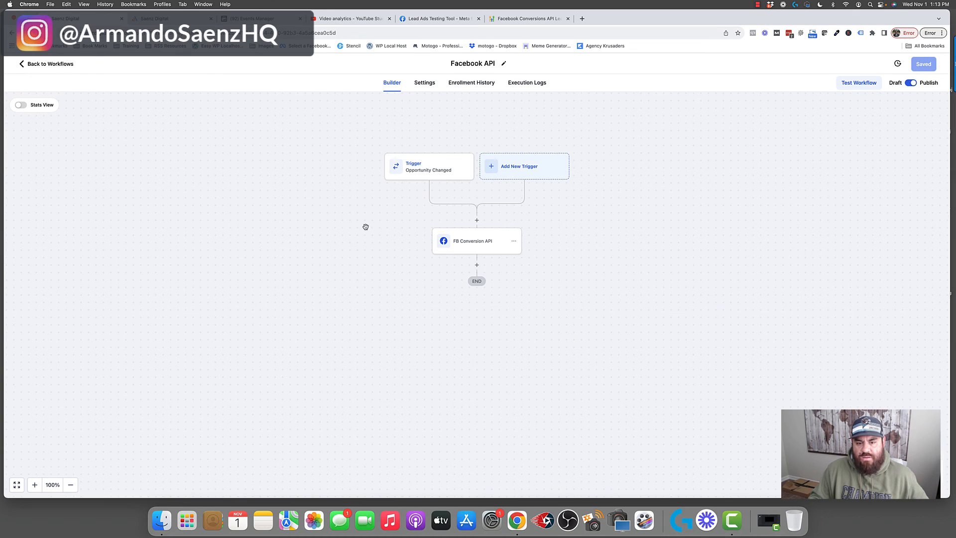
{"action": "left_click", "coordinate": [427, 170]}
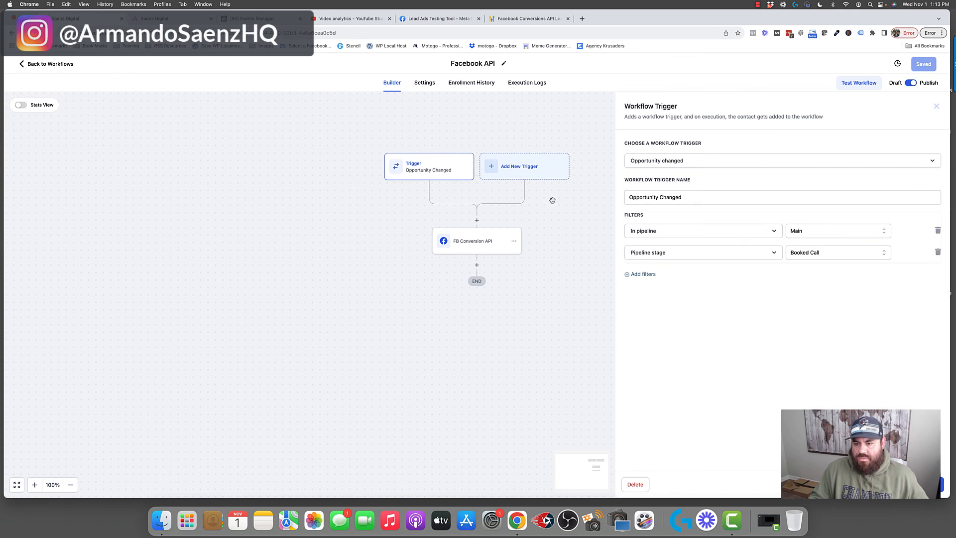
{"action": "left_click", "coordinate": [481, 242]}
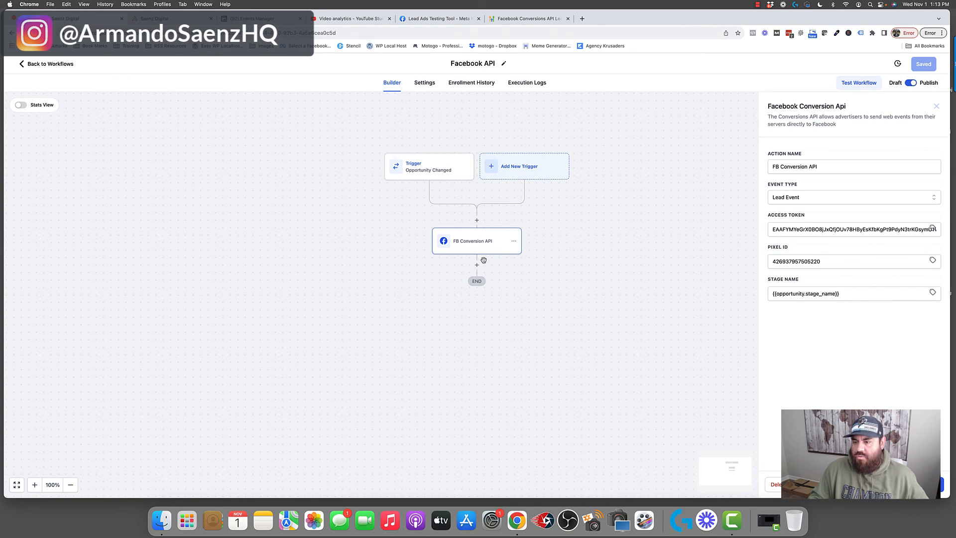
Step: Check the workflow's enrollment history for the test lead and expand the Lead event in Events Manager's CRM test events
{"action": "left_click", "coordinate": [472, 83]}
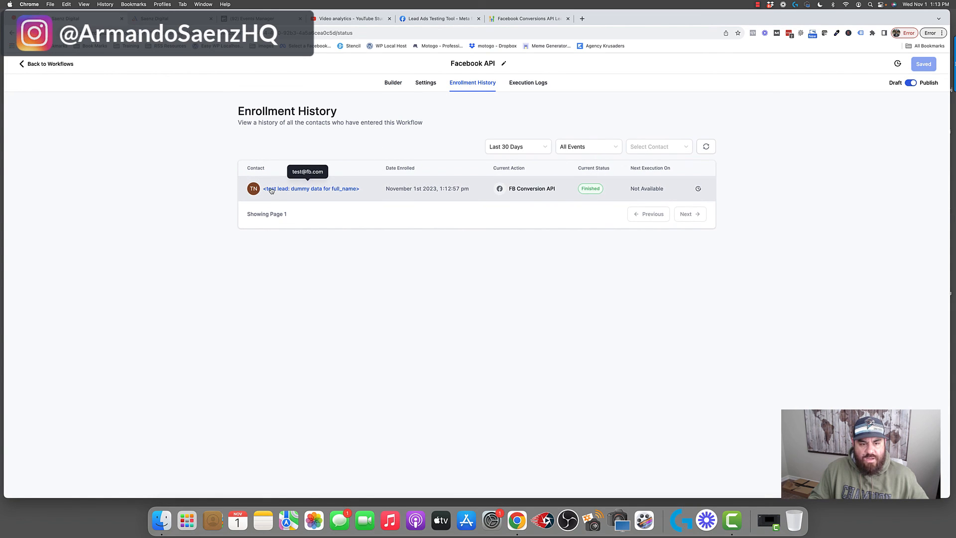
{"action": "left_click_drag", "start_coordinate": [268, 188], "coordinate": [358, 192]}
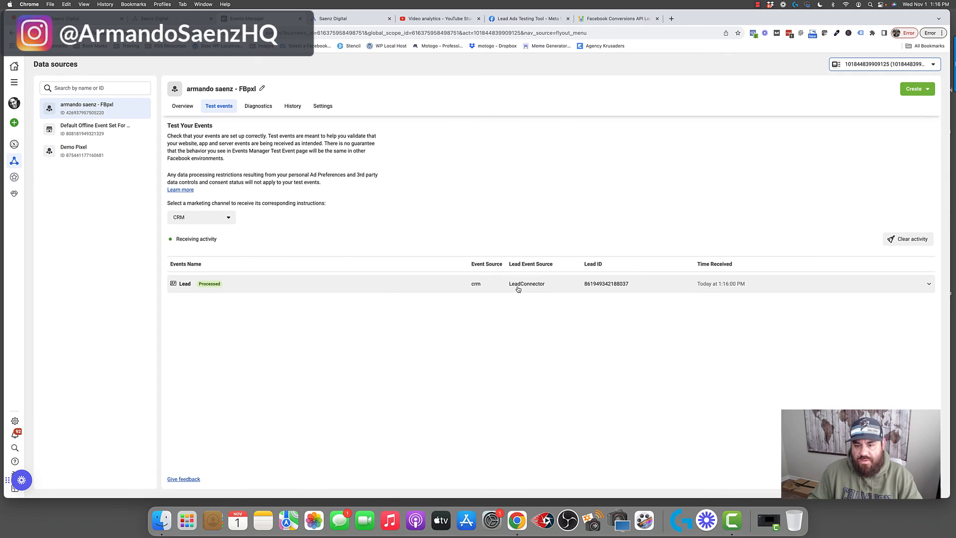
{"action": "left_click", "coordinate": [929, 286]}
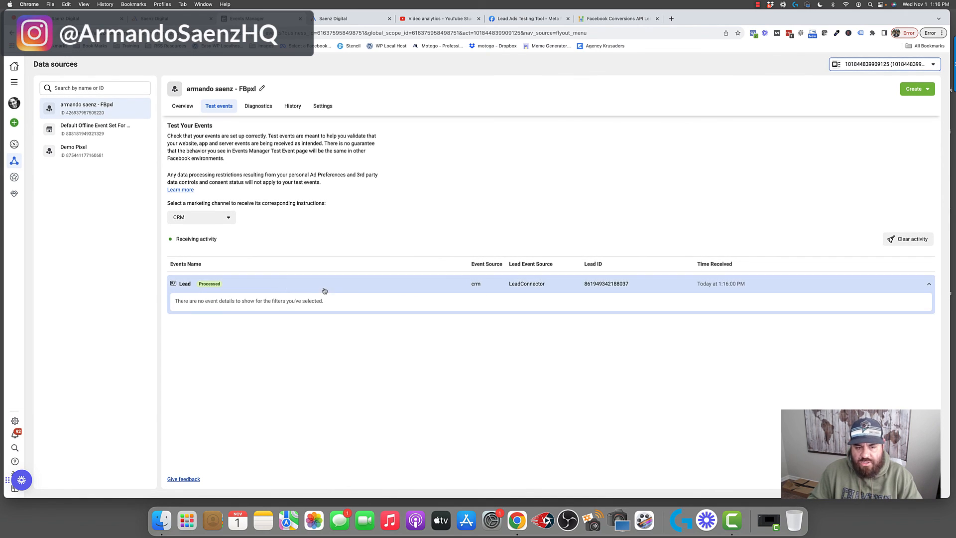